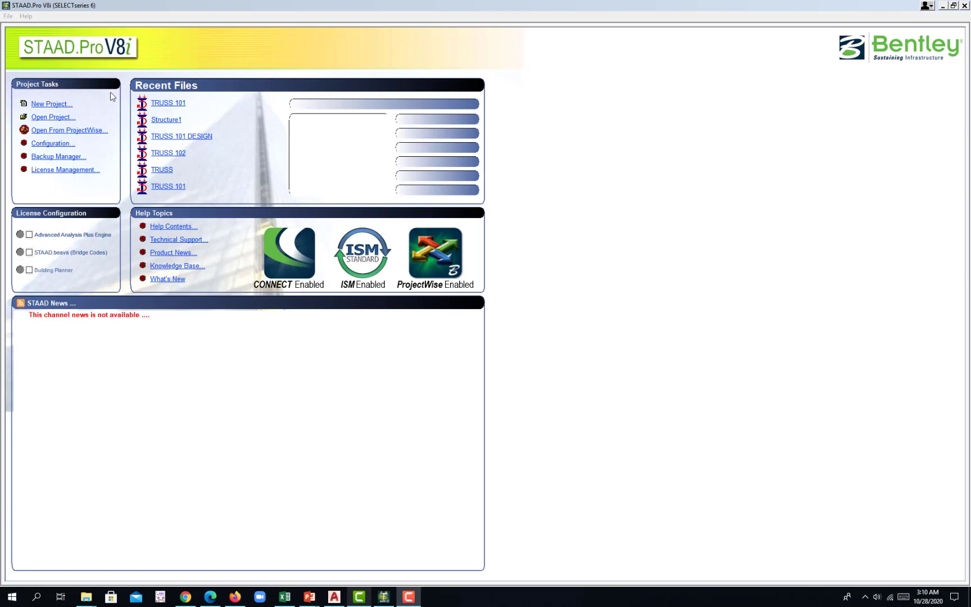
Step: Start a new project and choose Truss as the structure type
click(54, 105)
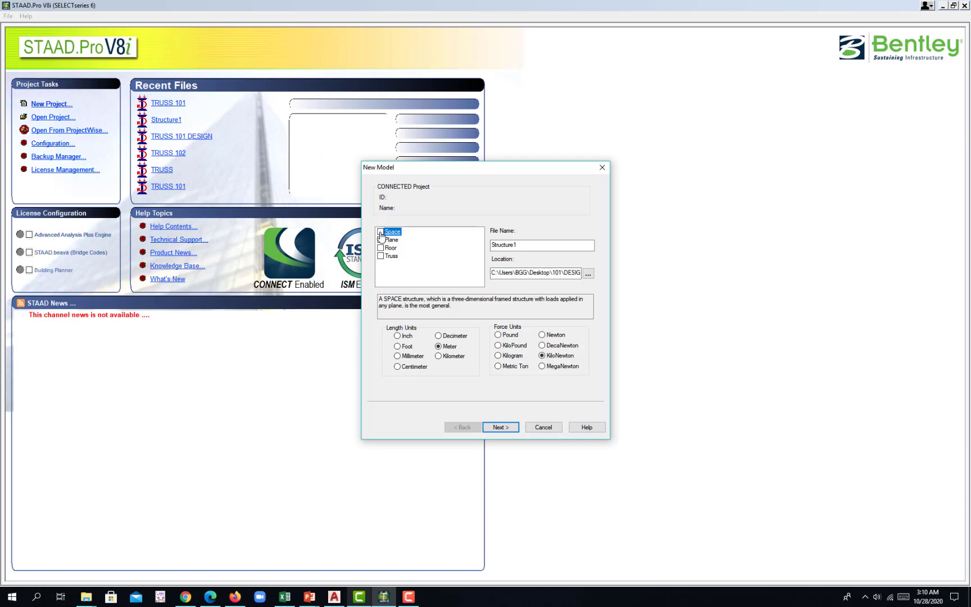
click(380, 232)
click(380, 239)
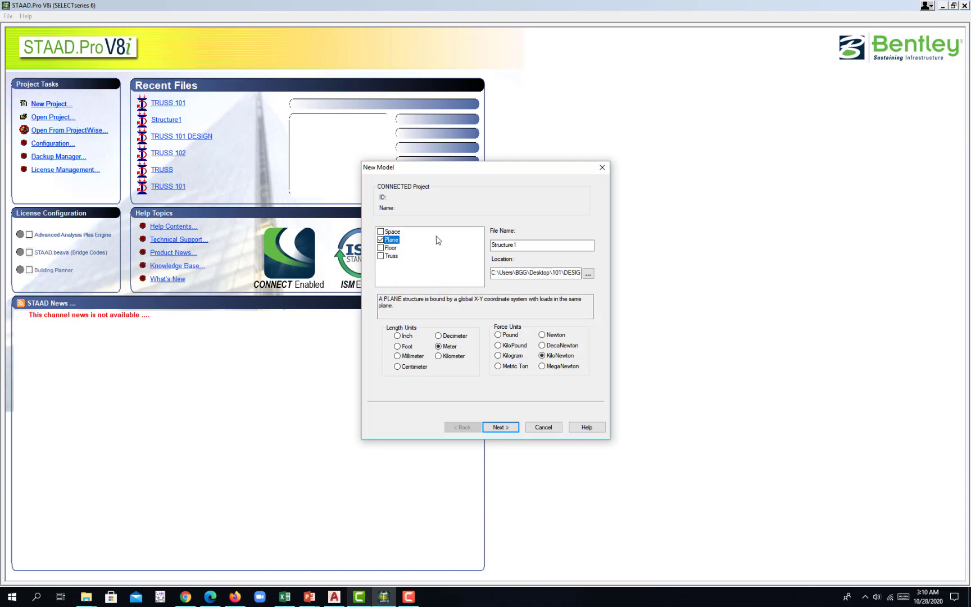
click(381, 247)
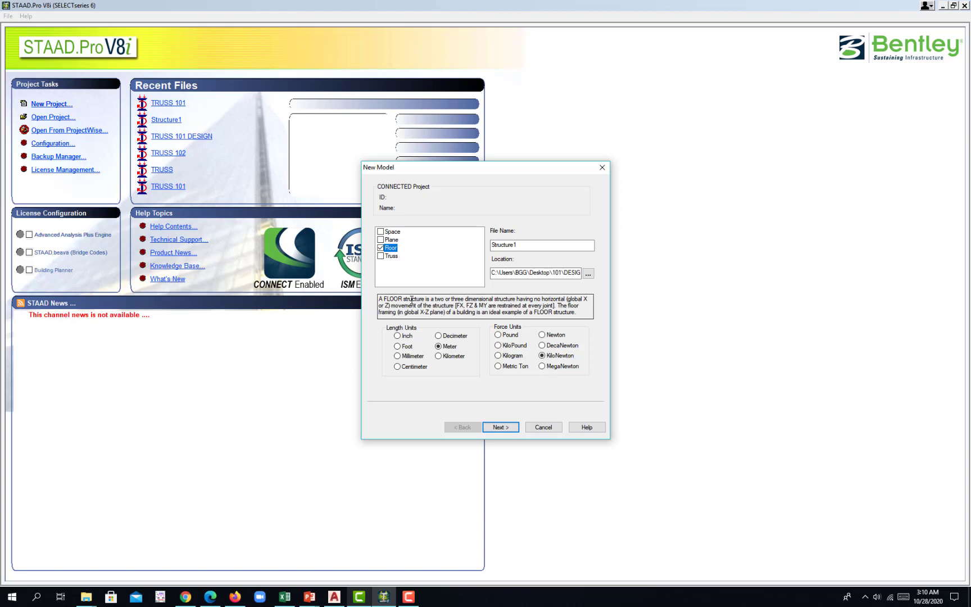
click(382, 256)
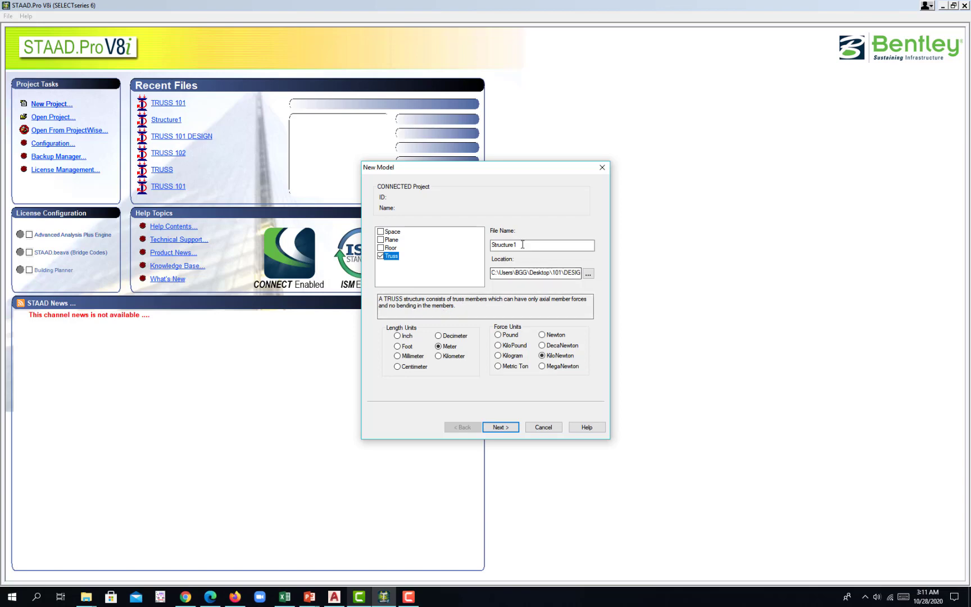
Step: Name the model file TRUSS, accept the DESIGN OF STEEL TRUSS folder, and continue with Meter and KiloNewton units
key(Tab)
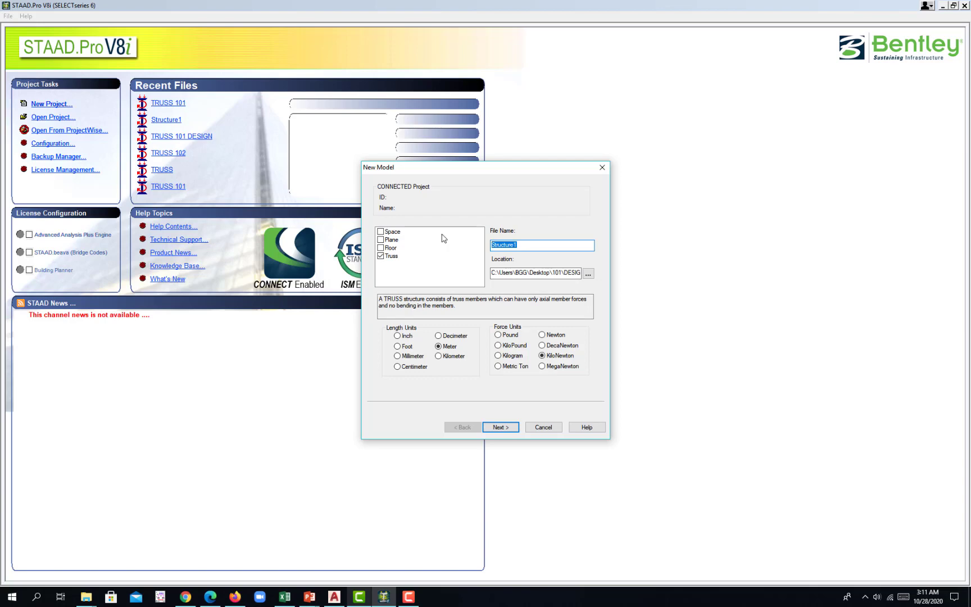
text(TRUSS)
click(587, 275)
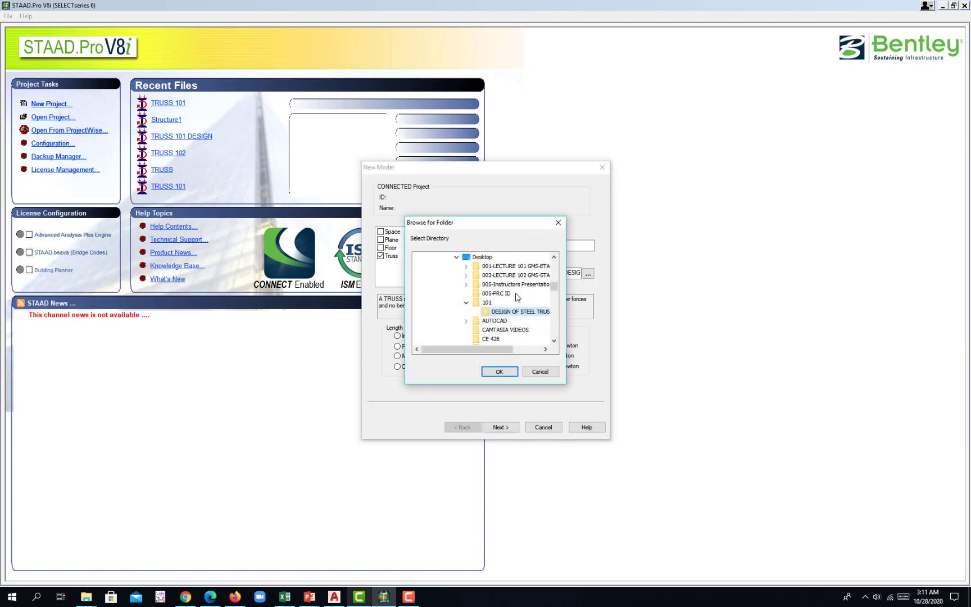
click(505, 371)
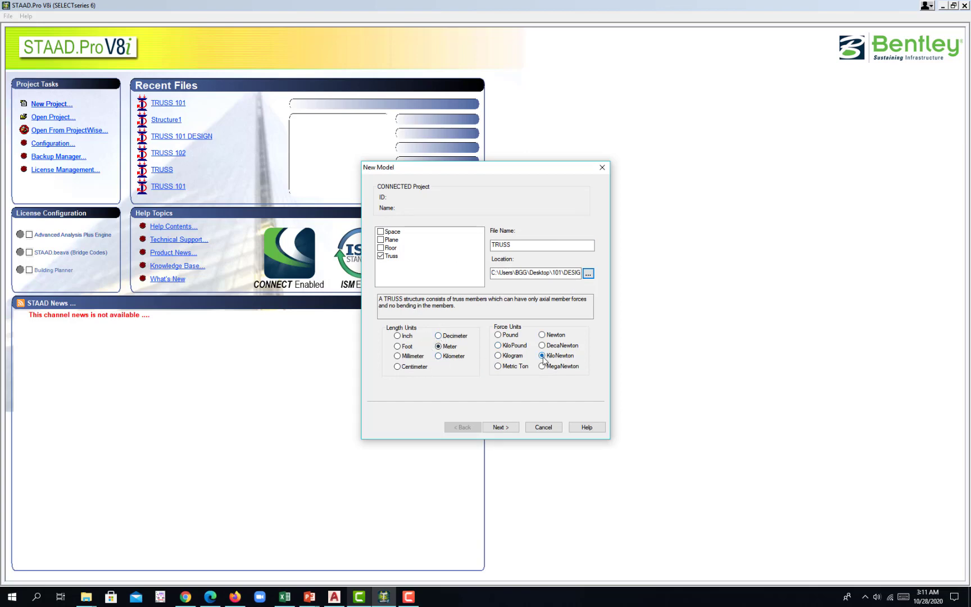
click(500, 427)
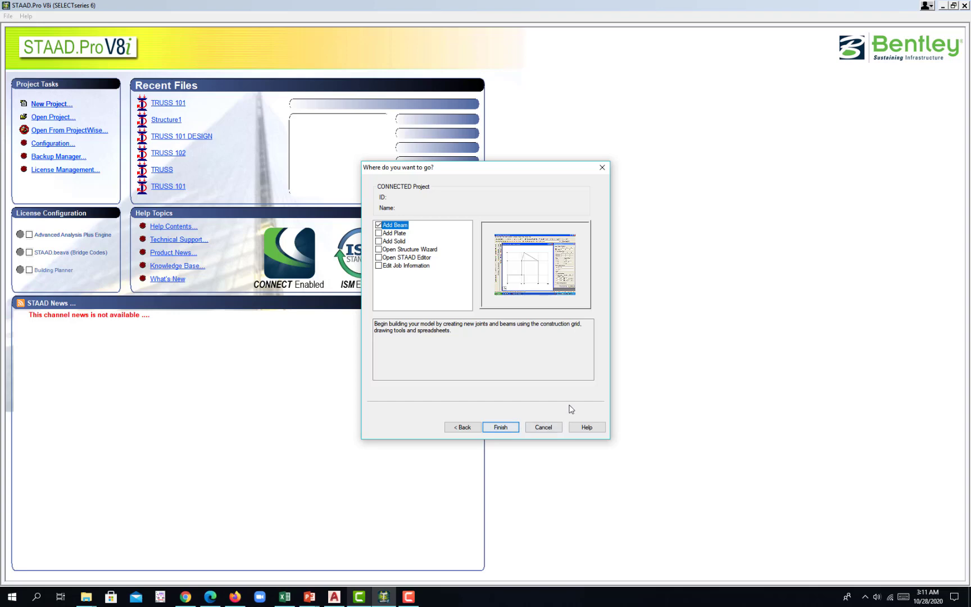
Step: Finish the model setup with Edit Job Information and enter TRUSS DESIGN as the job title
click(392, 266)
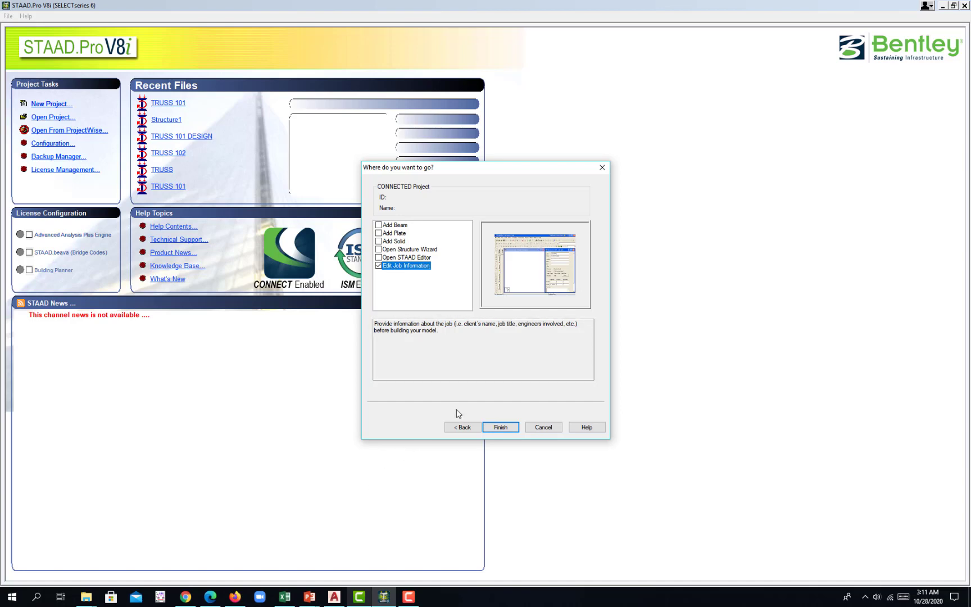
click(500, 428)
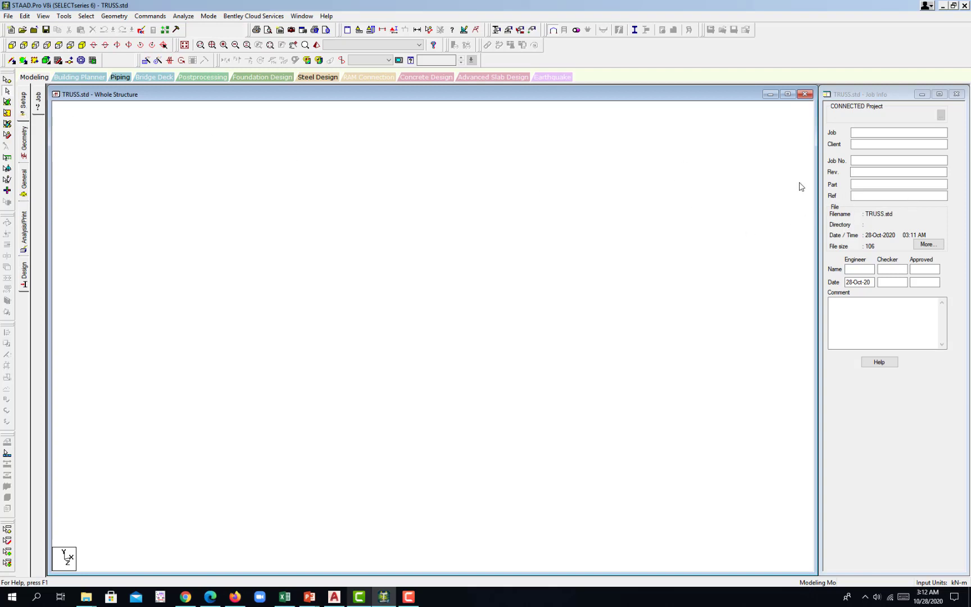
click(23, 103)
click(867, 134)
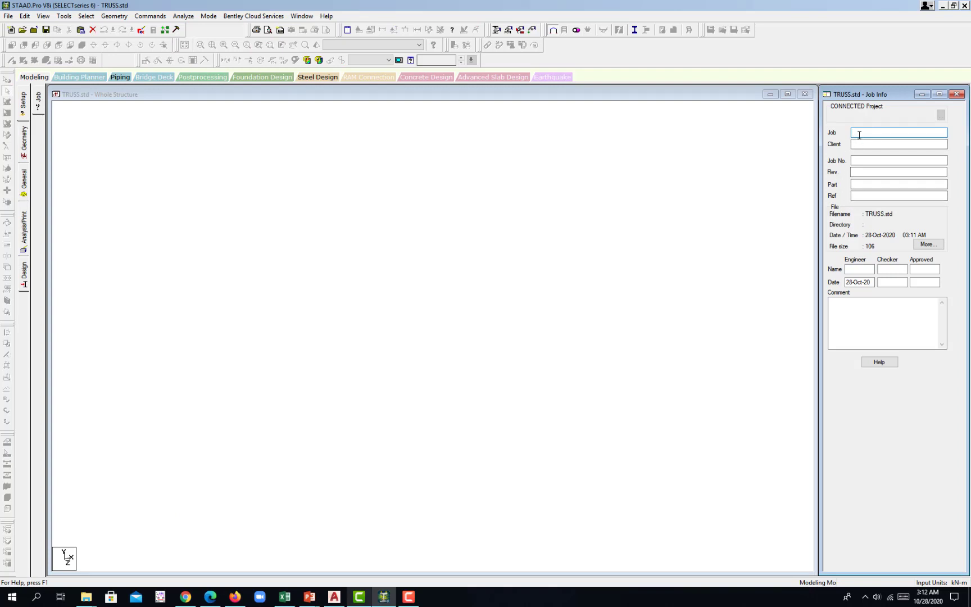
text(TRUSS DESIGN)
click(863, 269)
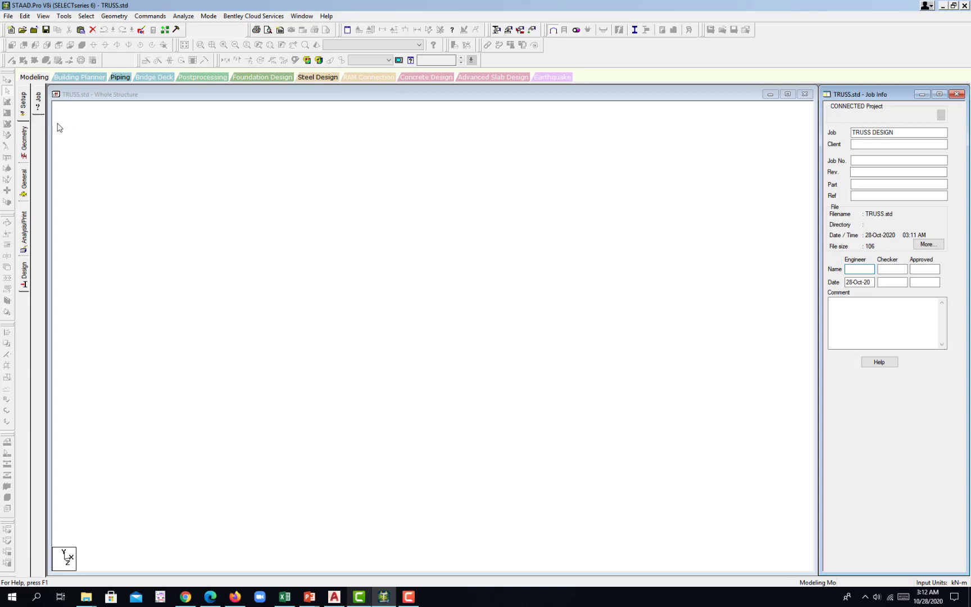
click(85, 136)
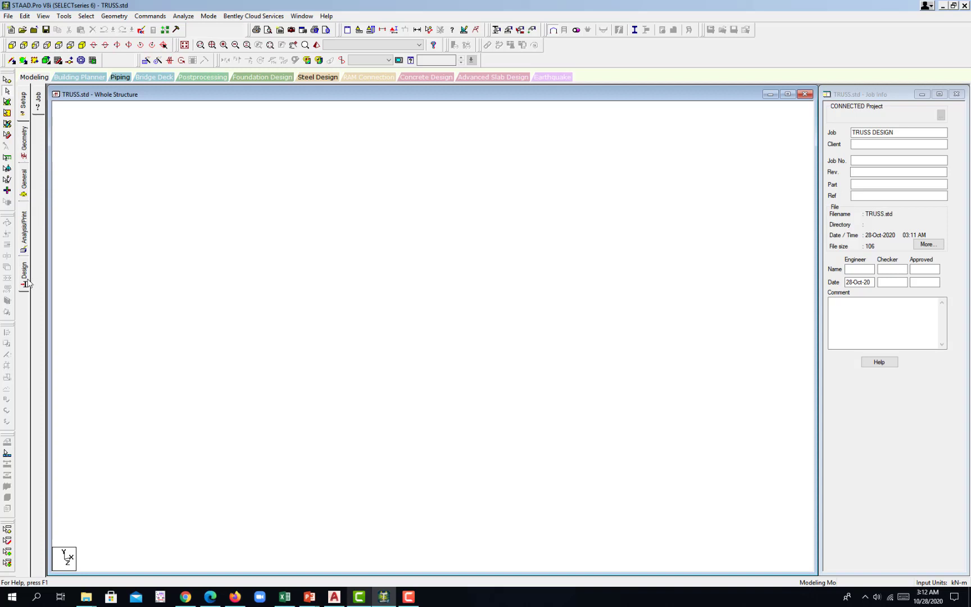
click(25, 115)
click(24, 143)
click(24, 181)
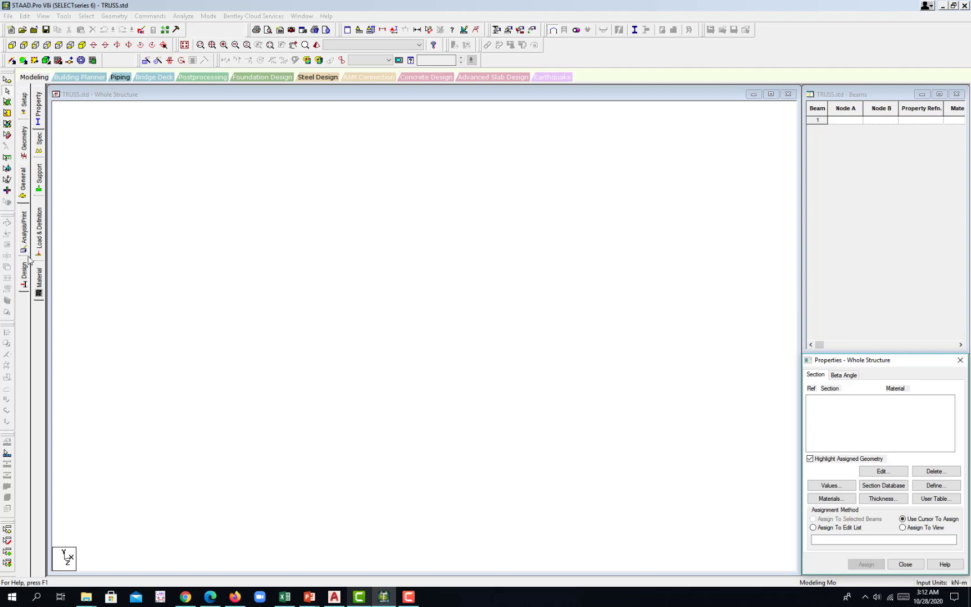
click(25, 107)
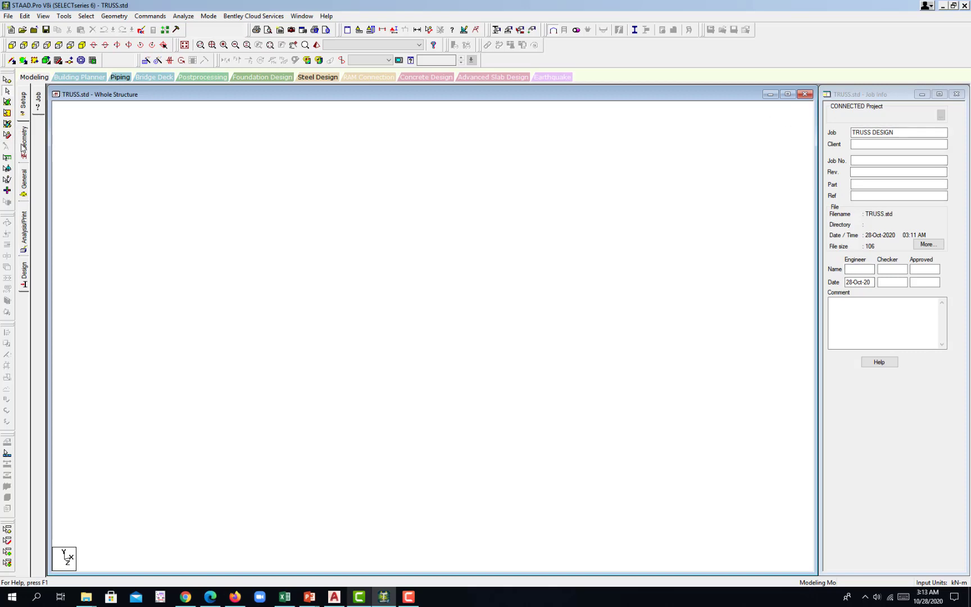
Step: Dismiss the snap grid on the Geometry page and create the first node at the origin through the node table
click(24, 150)
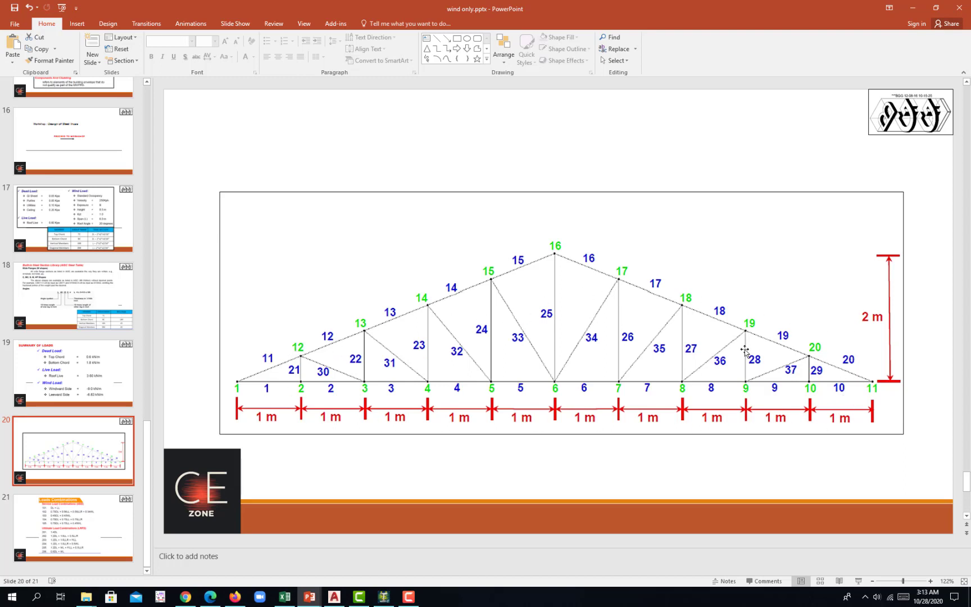
click(391, 599)
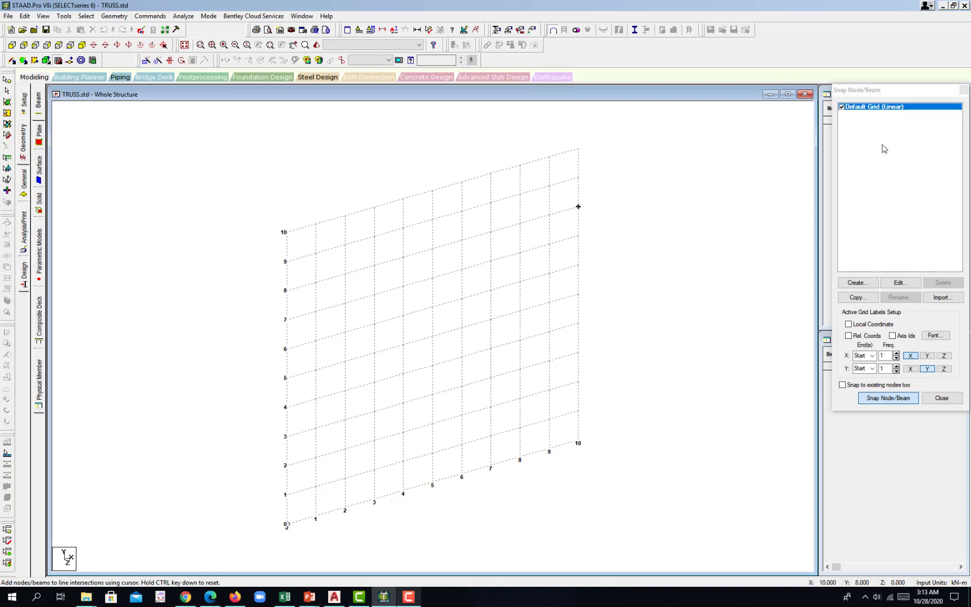
click(963, 90)
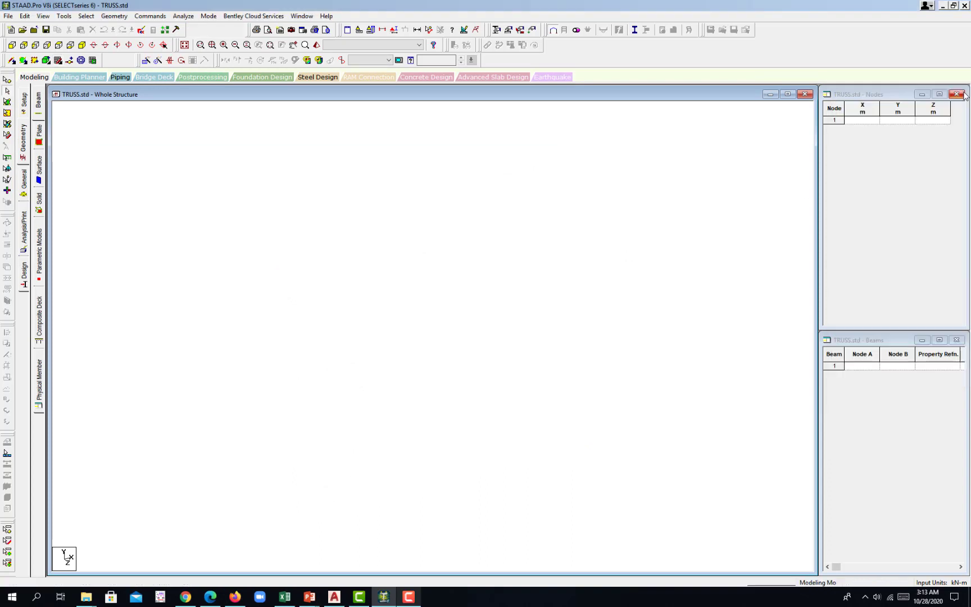
click(863, 121)
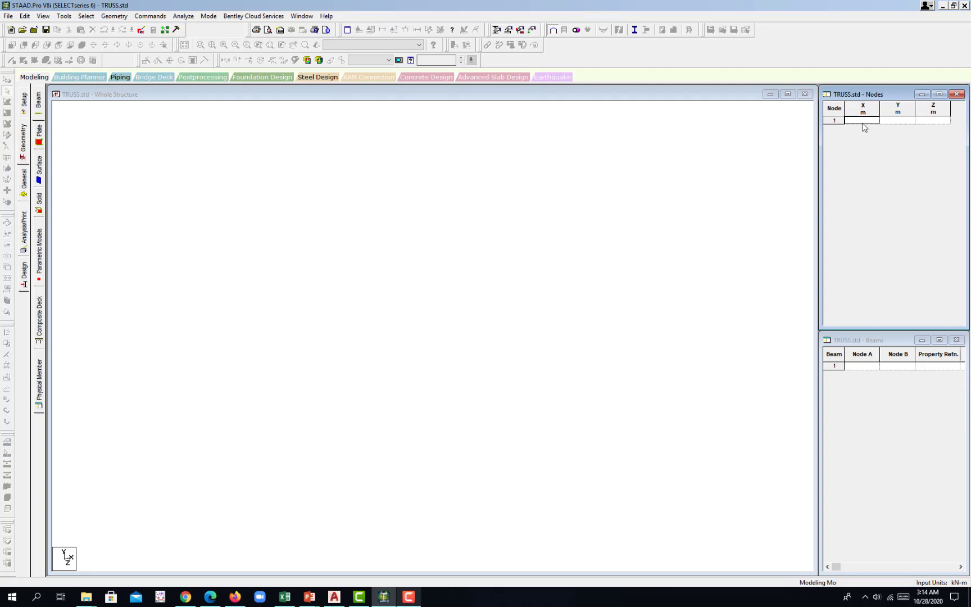
text(0)
key(Tab)
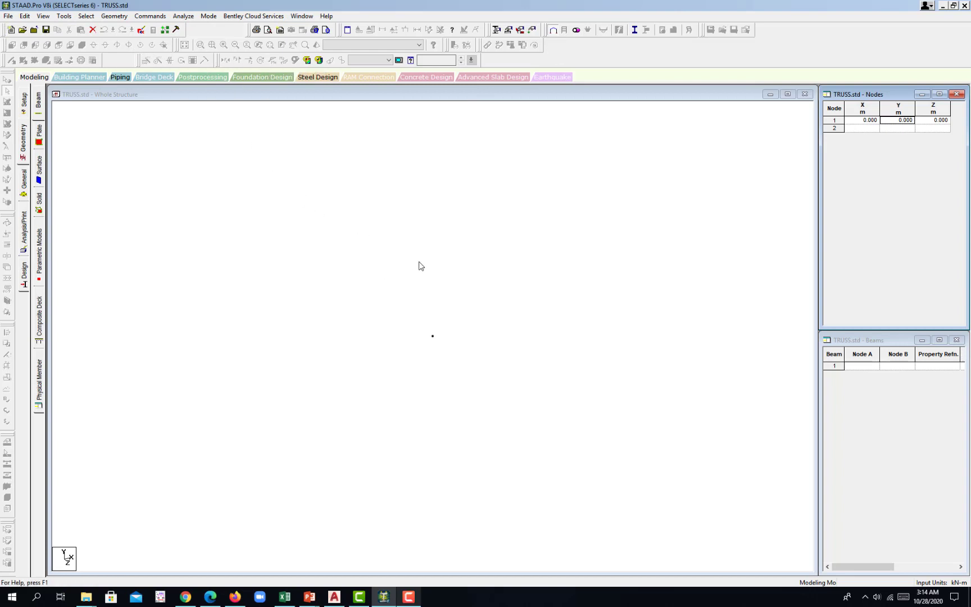
click(382, 250)
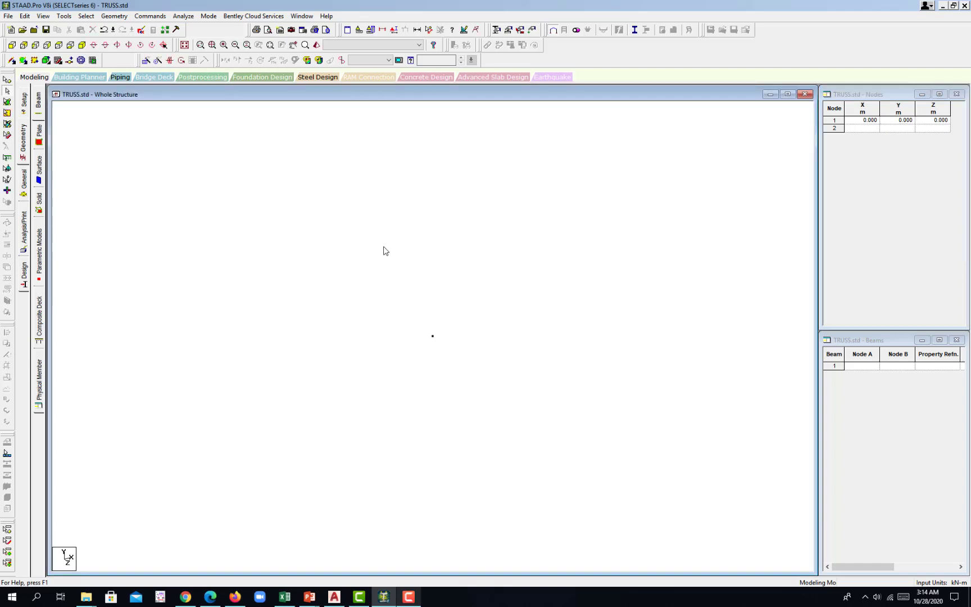
Step: Switch to PowerPoint to examine the truss diagram's node layout and panel dimensions, and return to STAAD.Pro
middle_drag(406, 314, 359, 281)
click(310, 596)
click(405, 548)
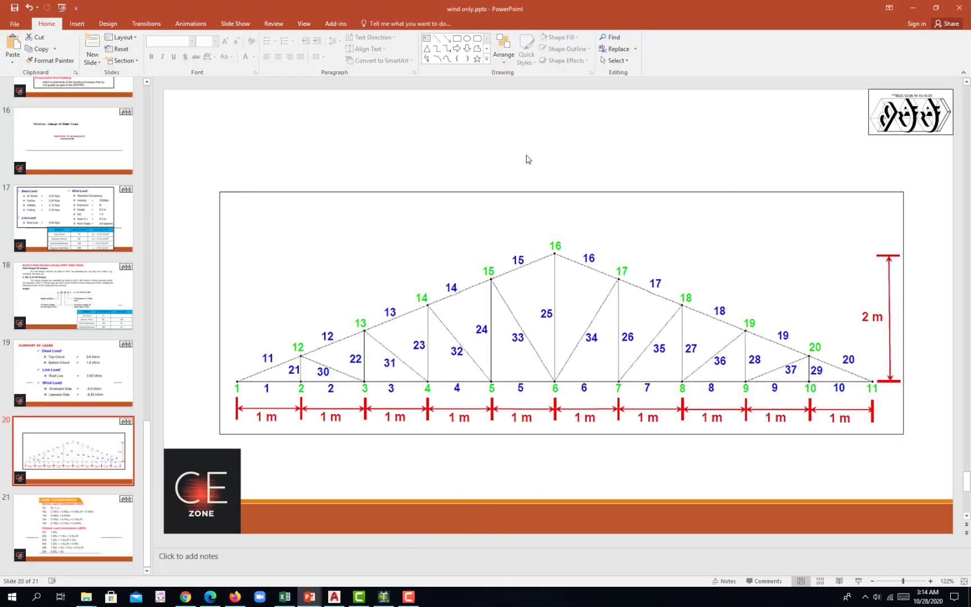
click(386, 599)
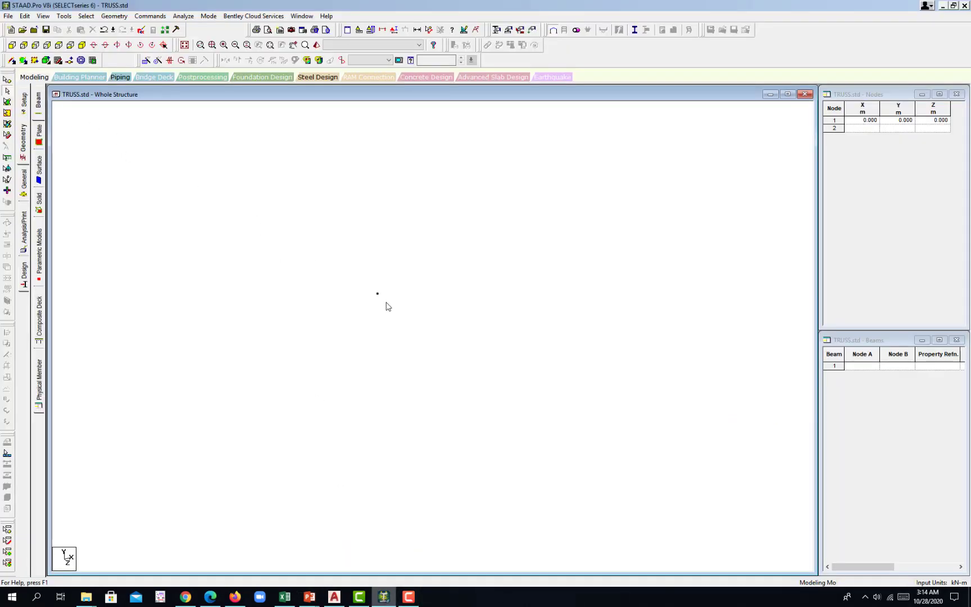
Step: Apply Translational Repeat to the origin node along X with 5 linked steps at 1 m spacing, and show the result in front view
click(7, 90)
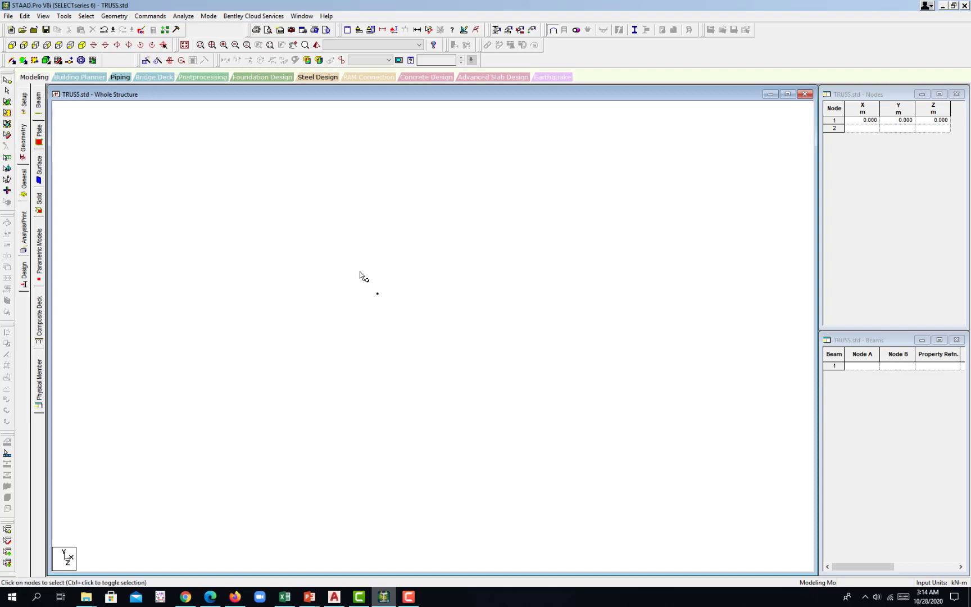
drag(360, 272, 405, 317)
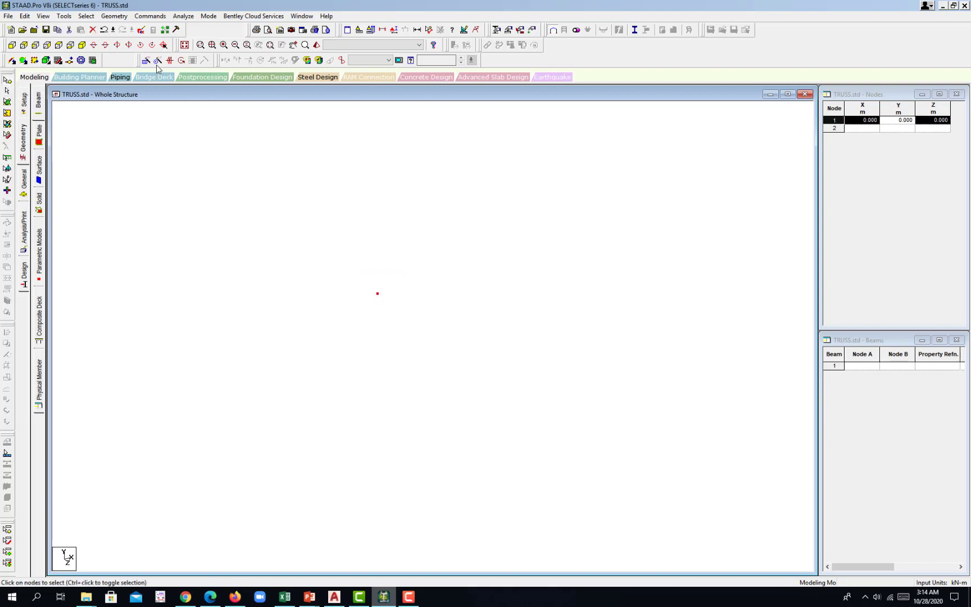
click(114, 16)
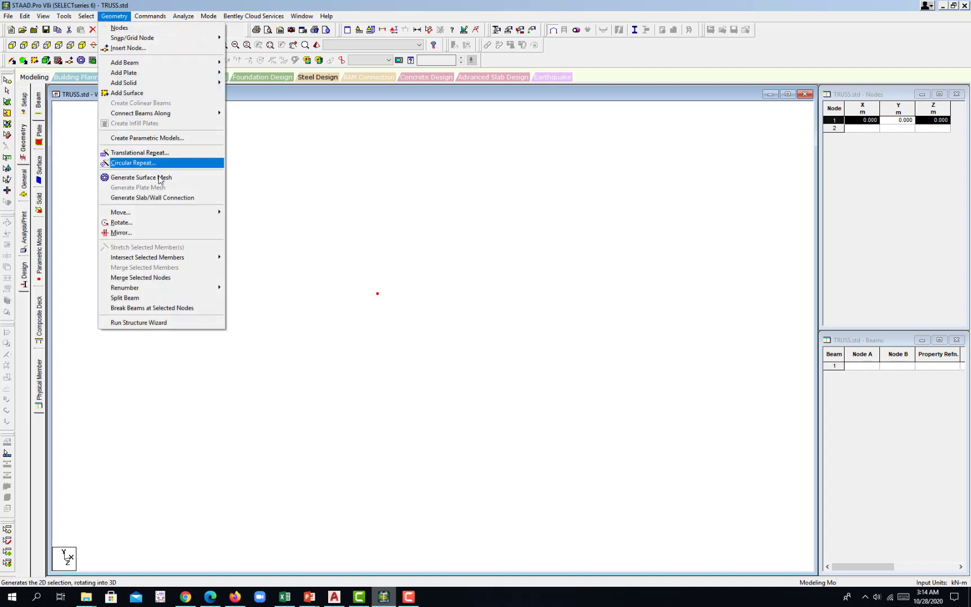
click(140, 152)
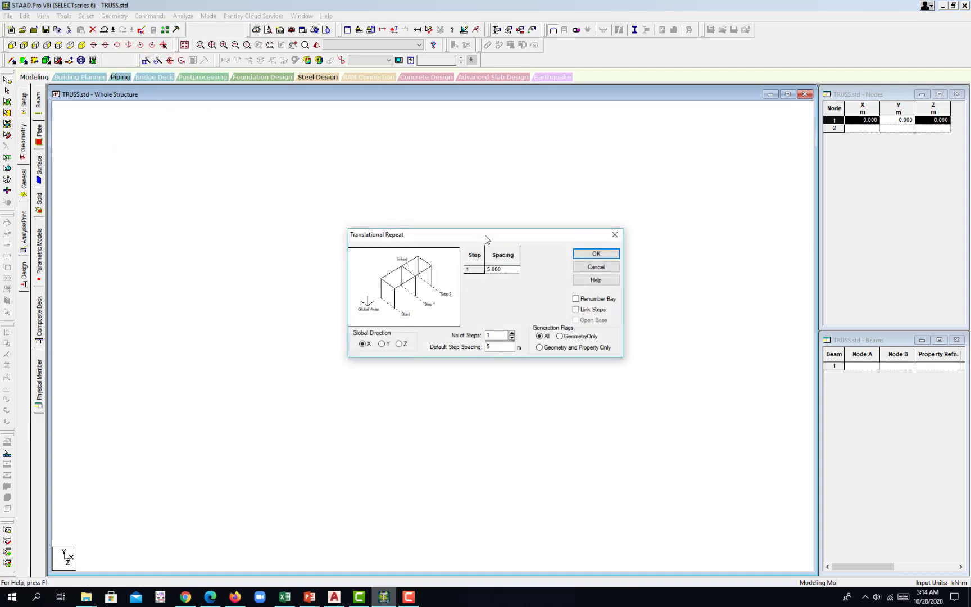
drag(486, 239, 486, 111)
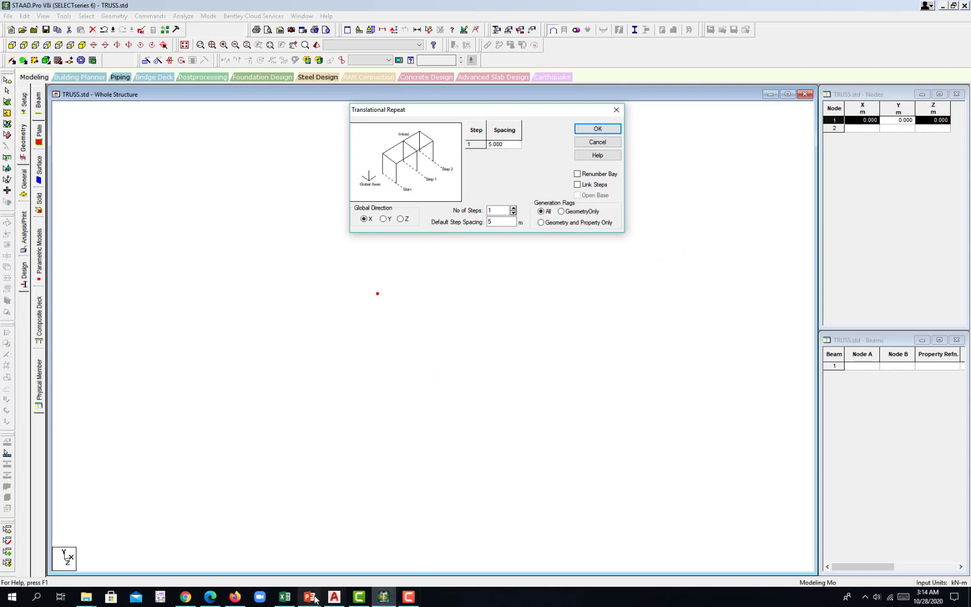
mouse_move(309, 597)
click(393, 556)
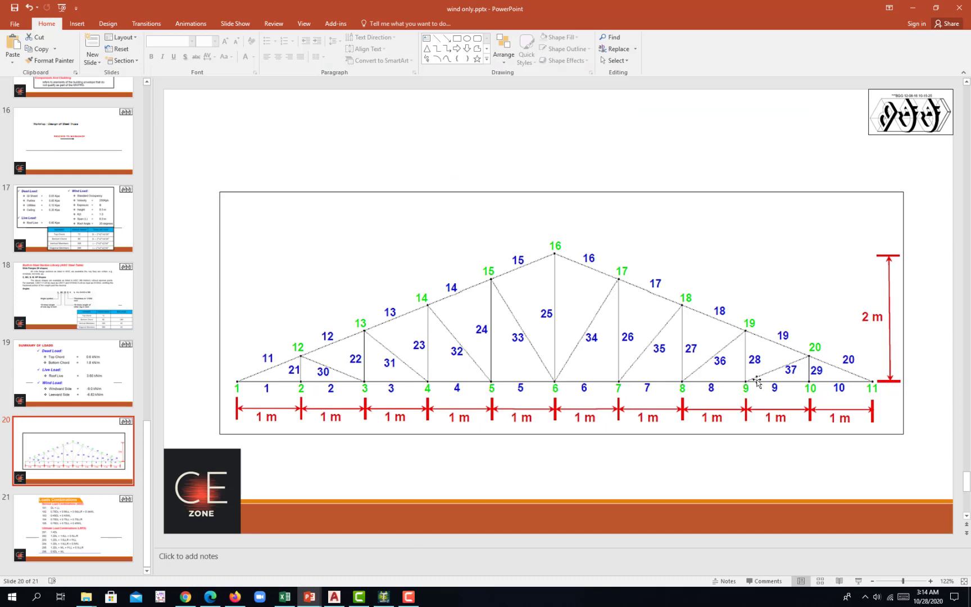
click(384, 597)
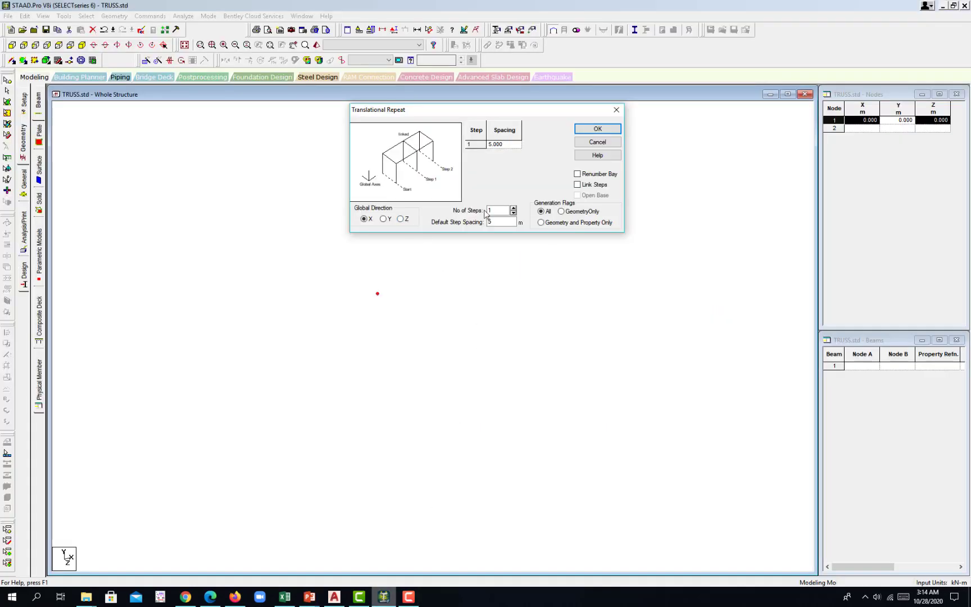
double_click(494, 212)
text(10)
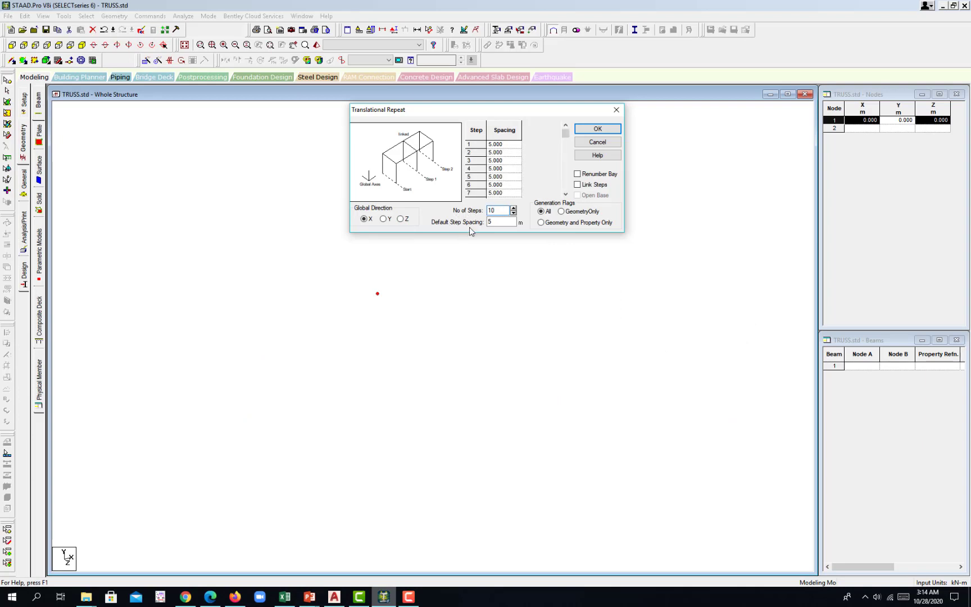
text(1)
click(577, 185)
text(5)
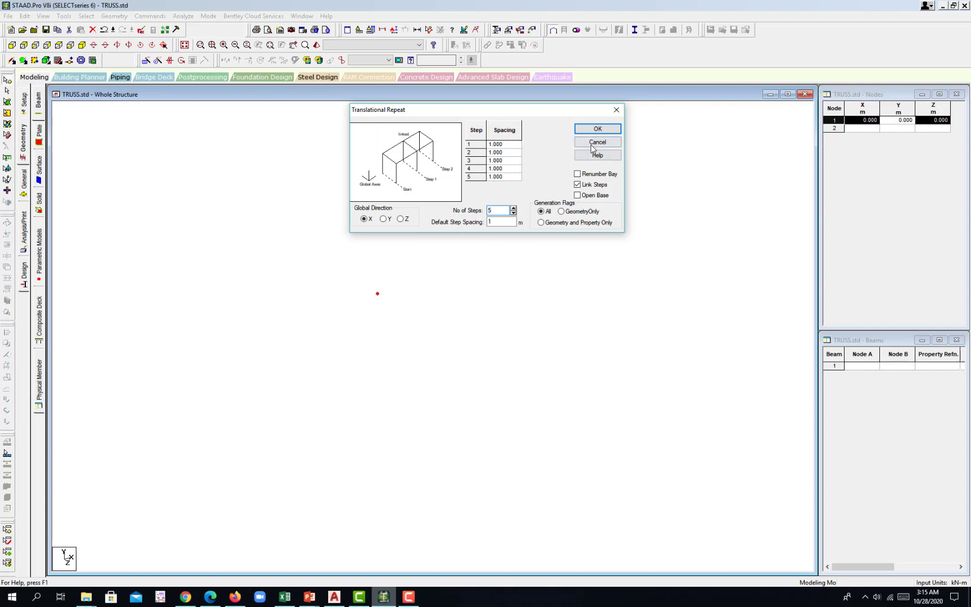
click(600, 130)
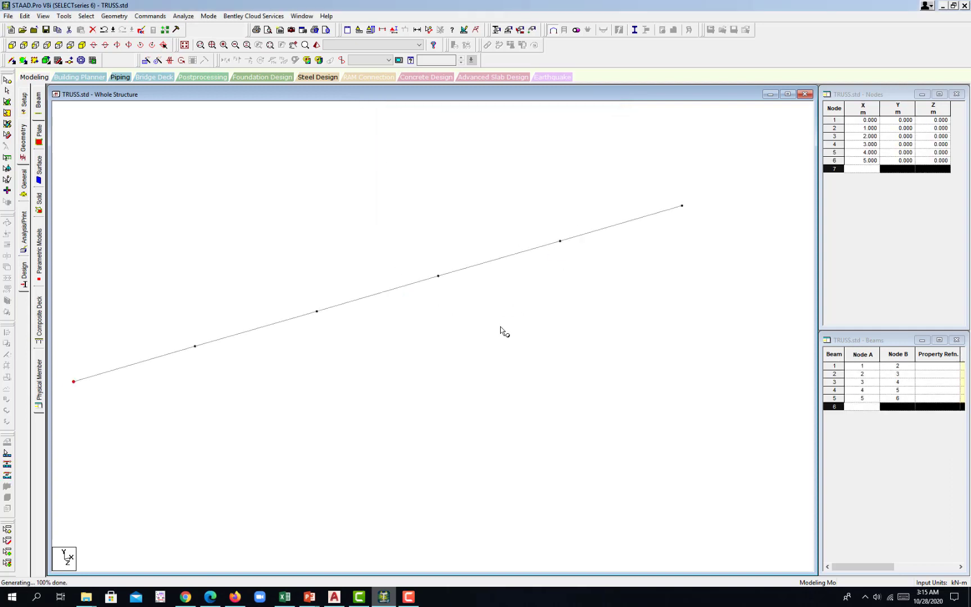
middle_drag(309, 271, 424, 281)
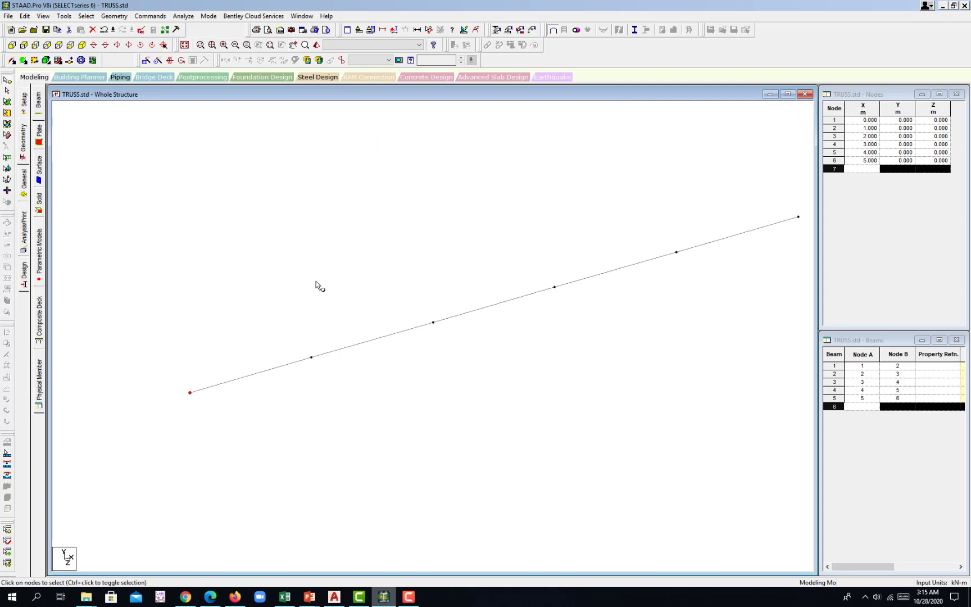
click(12, 50)
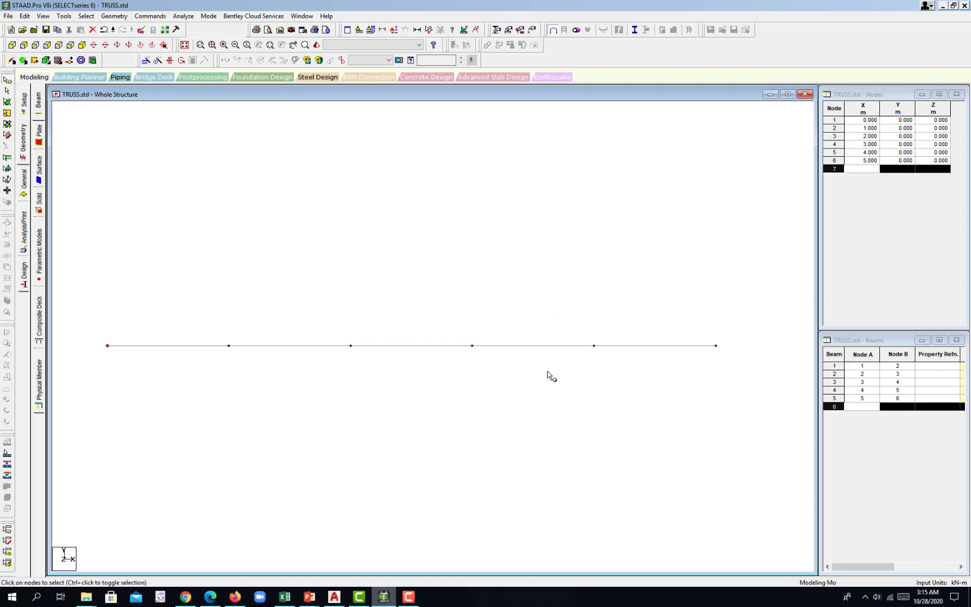
Step: Apply Translational Repeat to the bottom chord's end node at X = 5 m along Y with one linked step of 2 m
drag(663, 307, 703, 350)
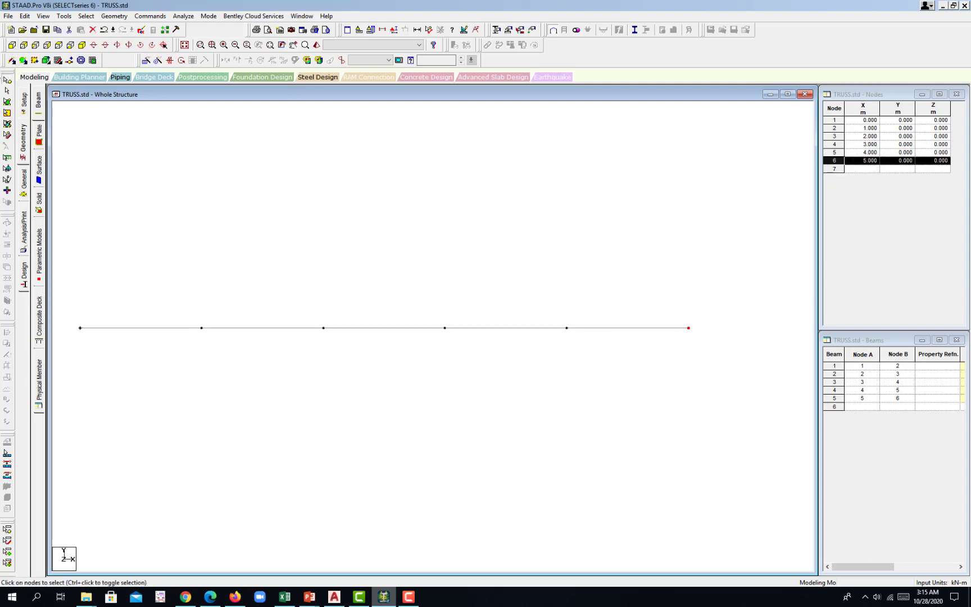
click(114, 16)
click(139, 152)
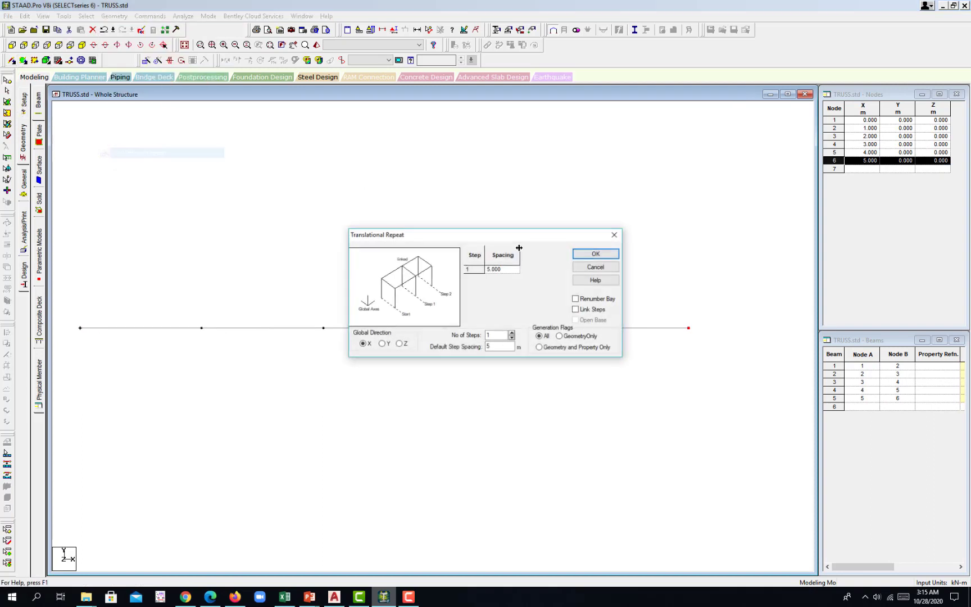
drag(488, 239, 430, 135)
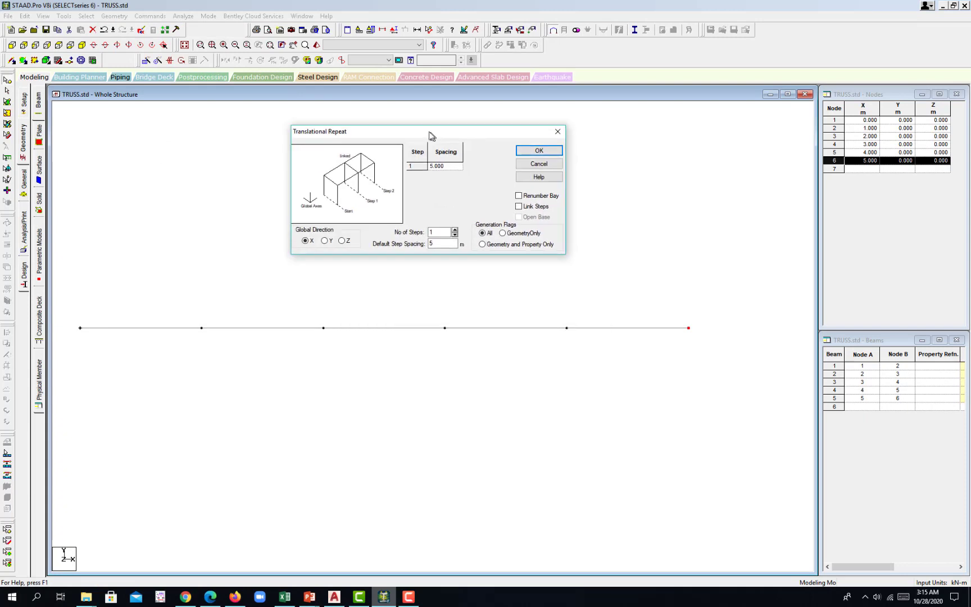
click(433, 244)
drag(434, 243, 393, 251)
click(538, 151)
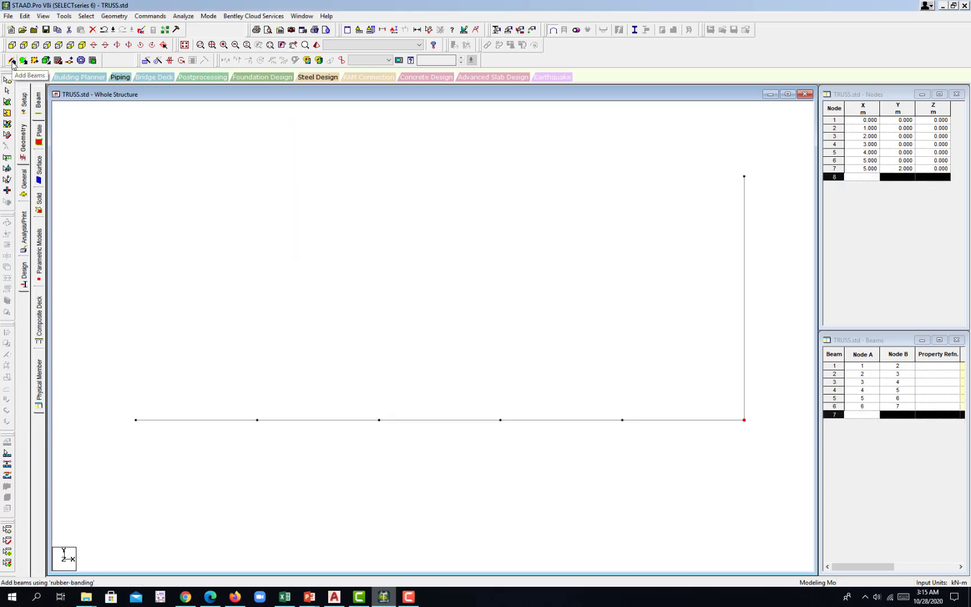
Step: Add the sloping top chord beam from the origin node to the top node of the 2 m vertical
click(95, 15)
click(107, 16)
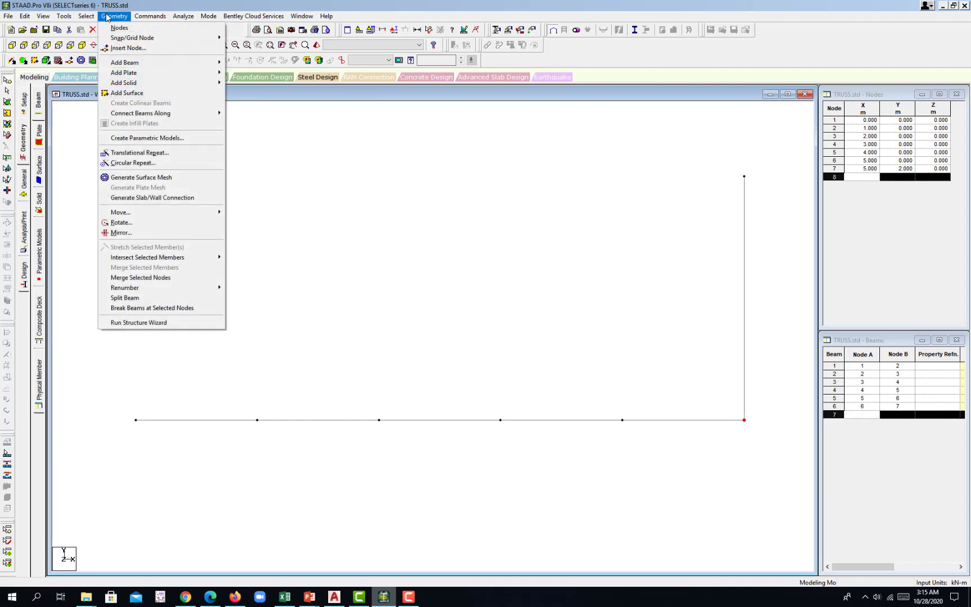
click(13, 63)
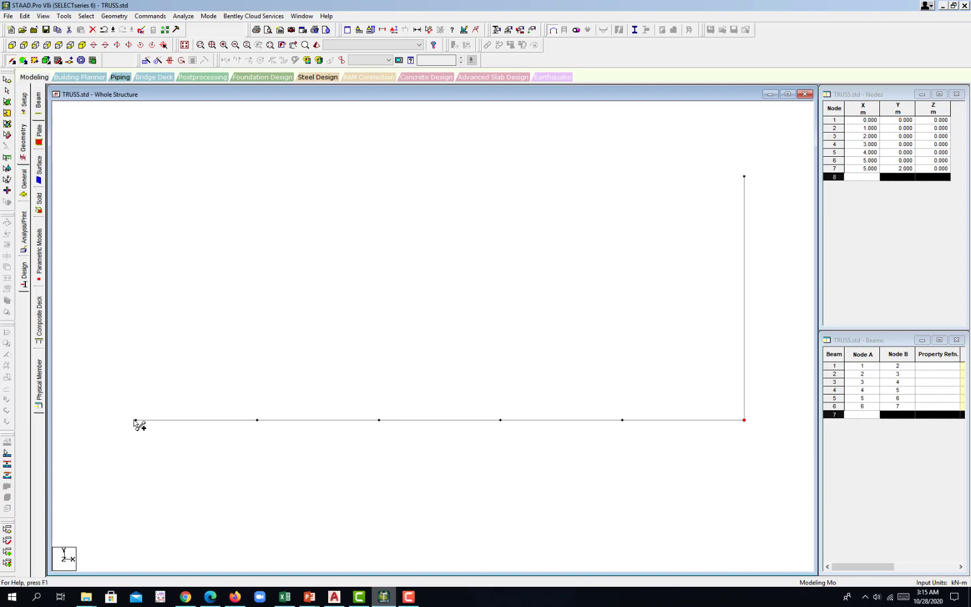
drag(136, 420, 745, 178)
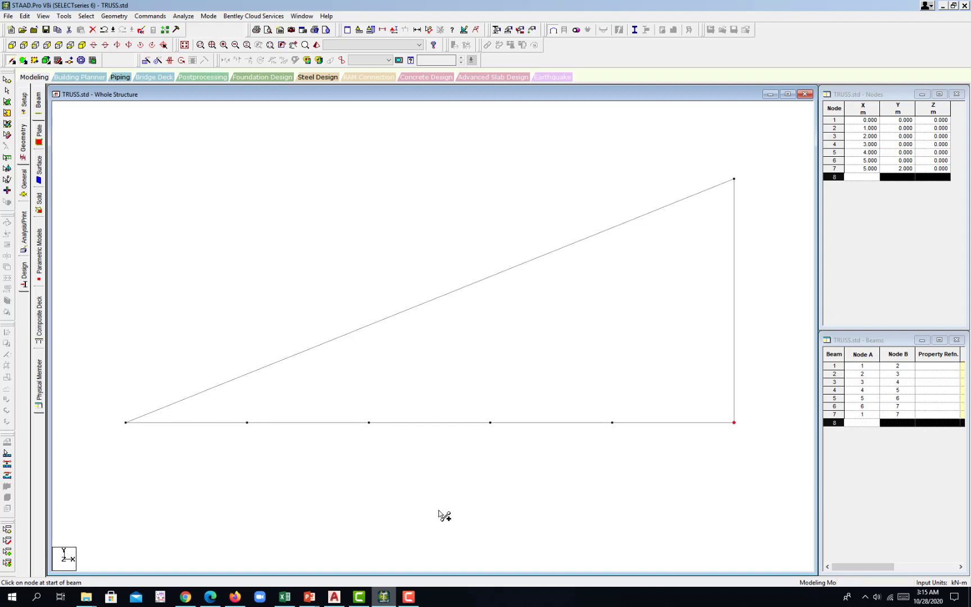
Step: Insert 4 equally spaced nodes into the sloping top chord beam
middle_drag(357, 459, 349, 421)
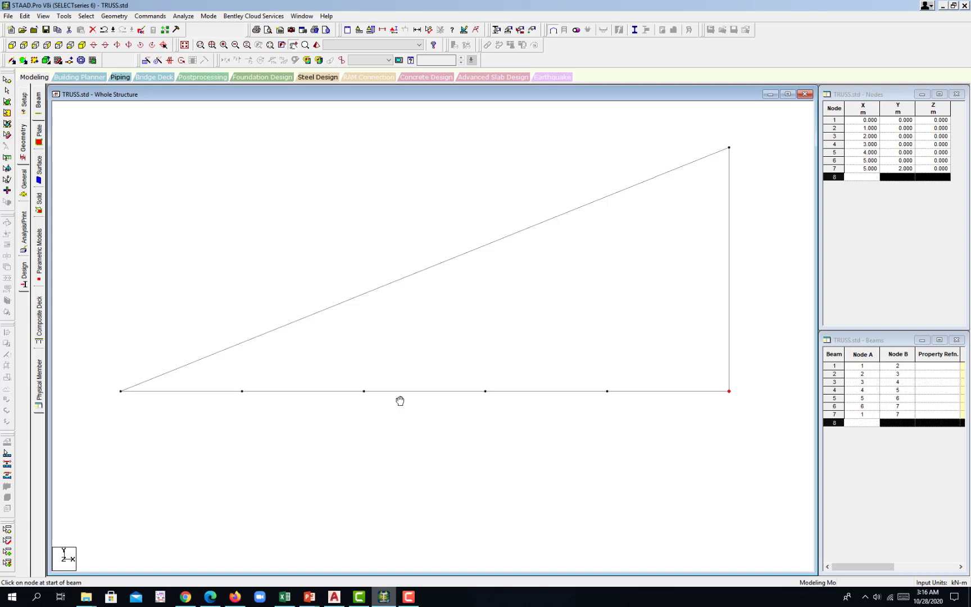
middle_drag(395, 400, 398, 396)
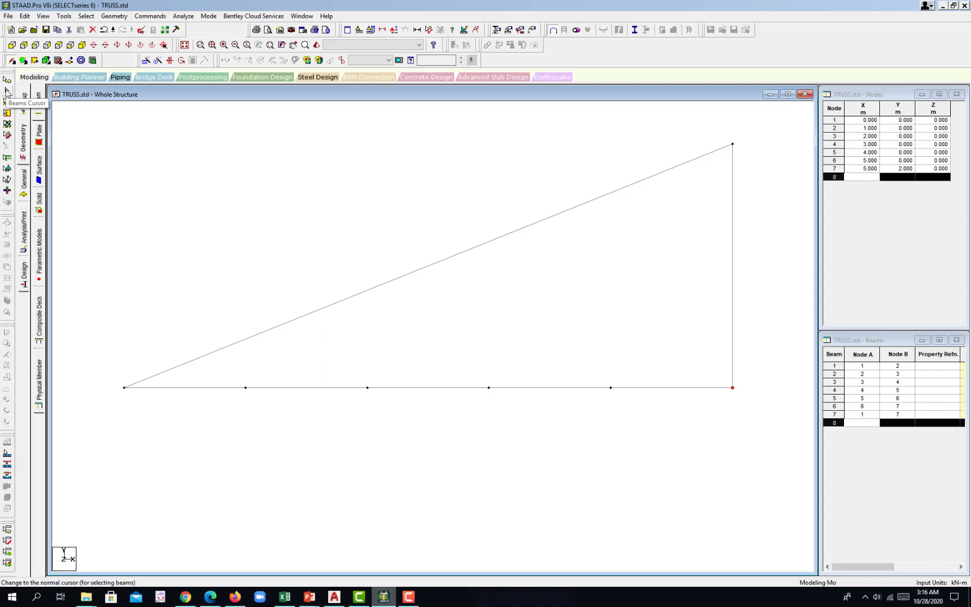
click(430, 268)
right_click(432, 264)
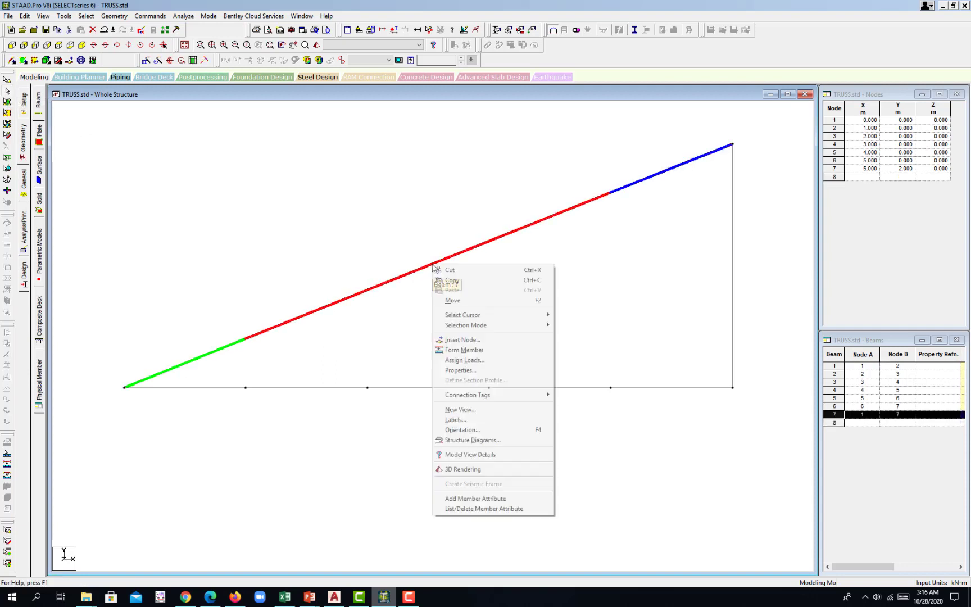
click(462, 339)
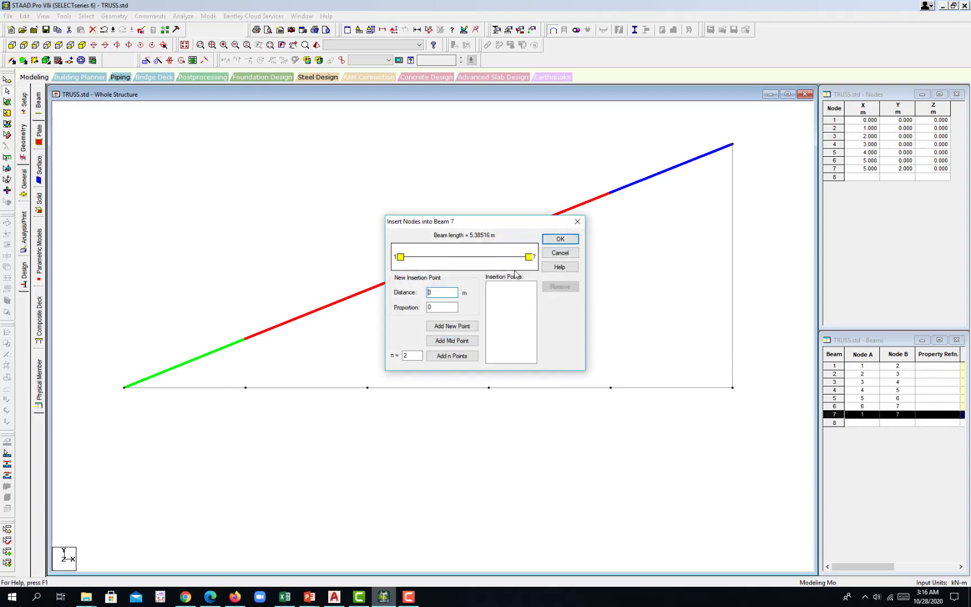
drag(480, 226, 291, 92)
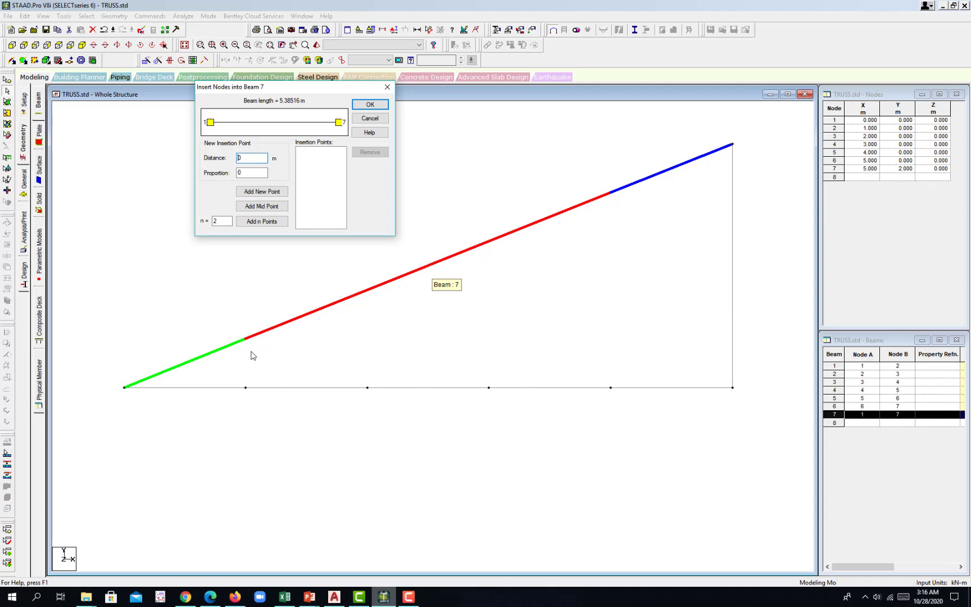
drag(221, 221, 149, 224)
click(267, 222)
click(369, 104)
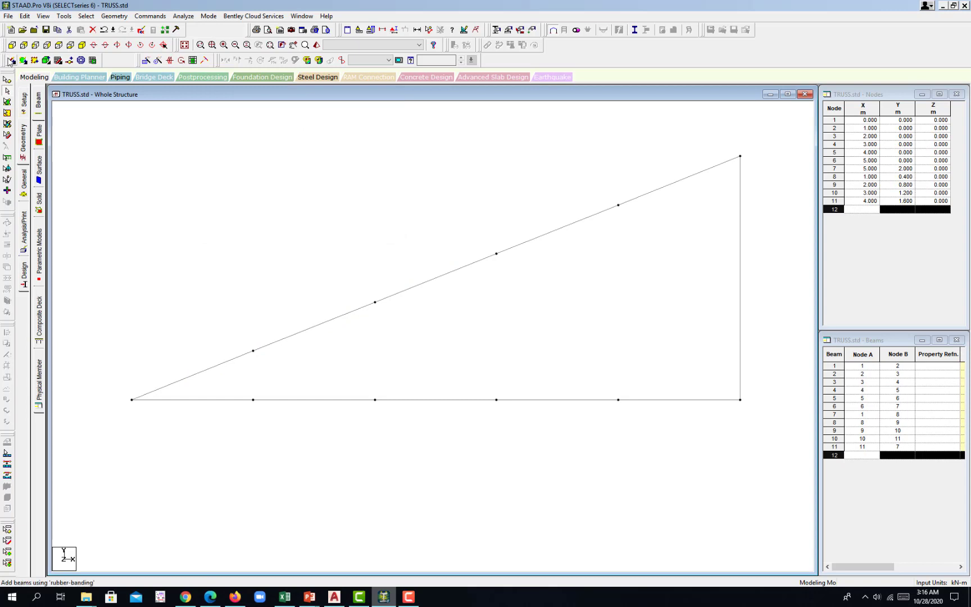
Step: Add vertical beams joining the bottom and top chord nodes at X = 1, 2, 3 and 4 m, and save the model
click(9, 59)
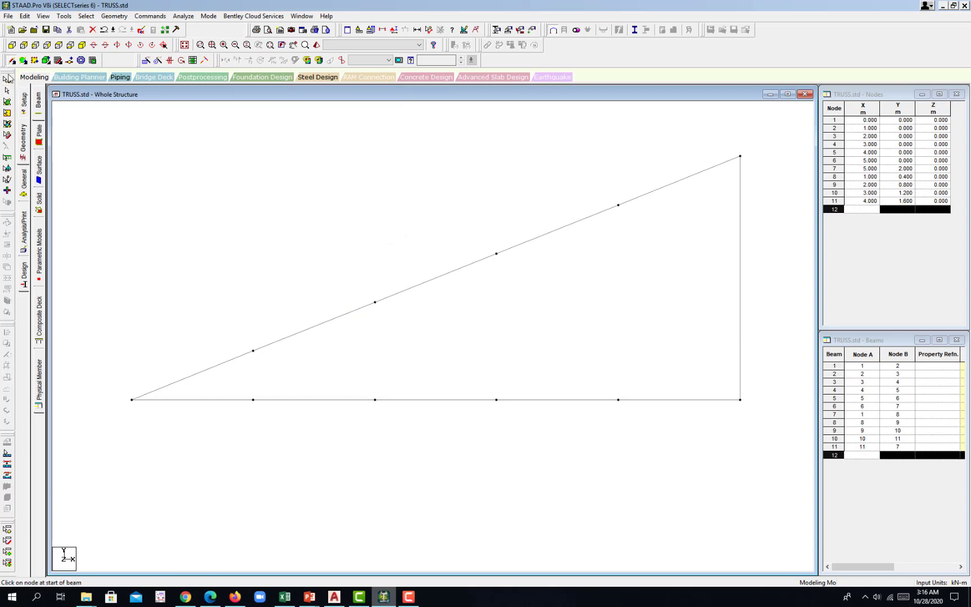
click(253, 399)
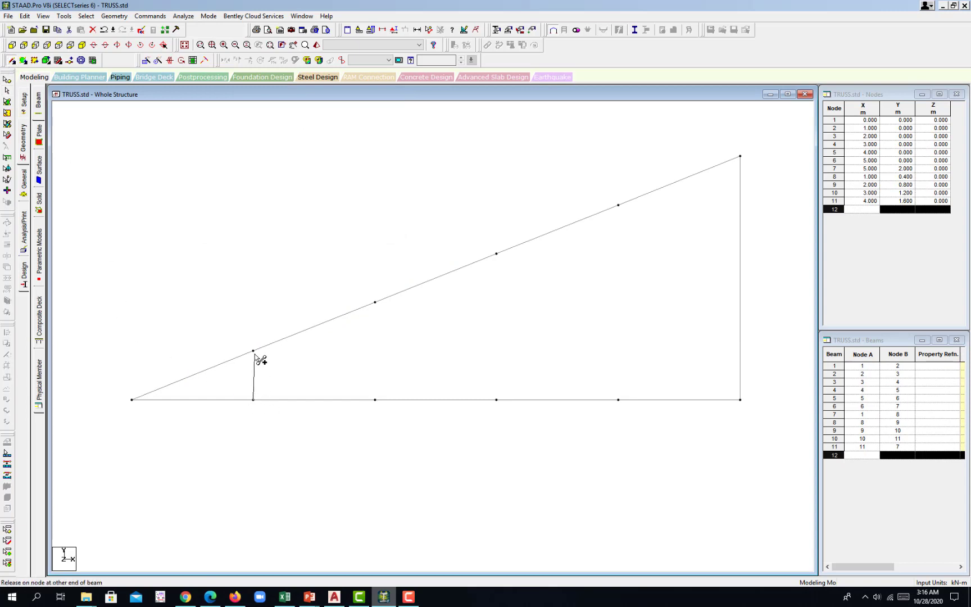
click(253, 352)
drag(375, 400, 374, 301)
drag(496, 399, 496, 254)
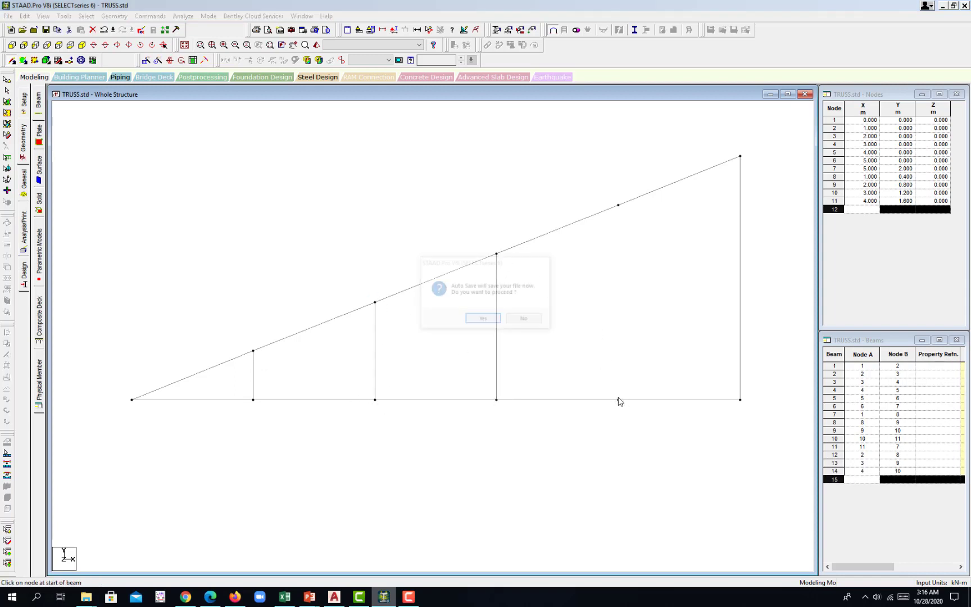
click(492, 324)
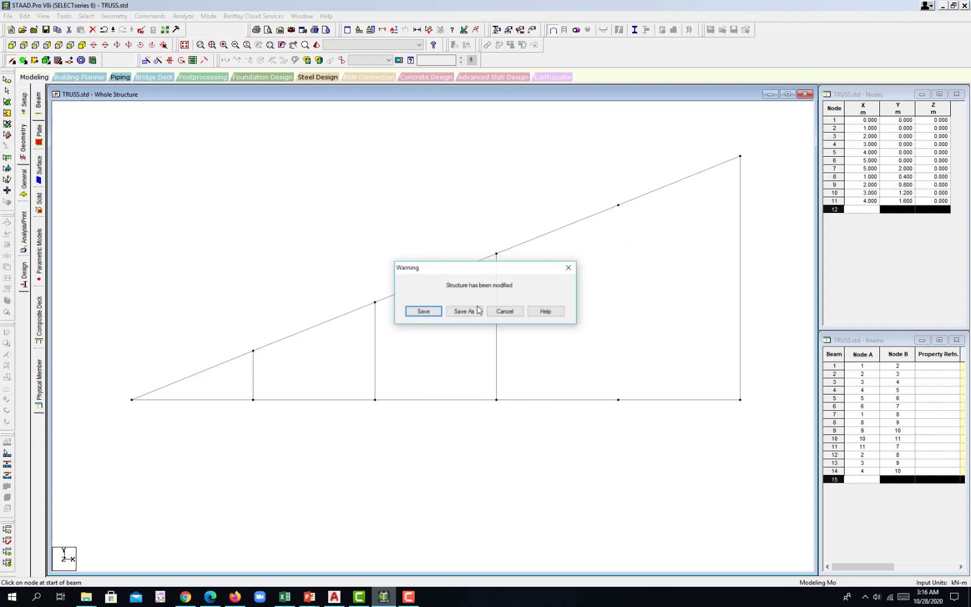
click(418, 315)
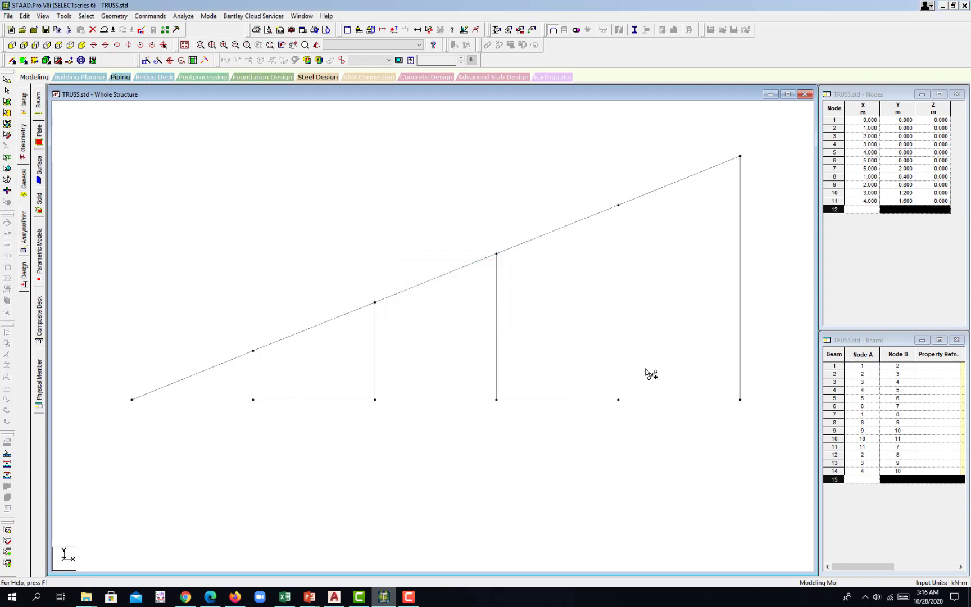
drag(616, 400, 618, 206)
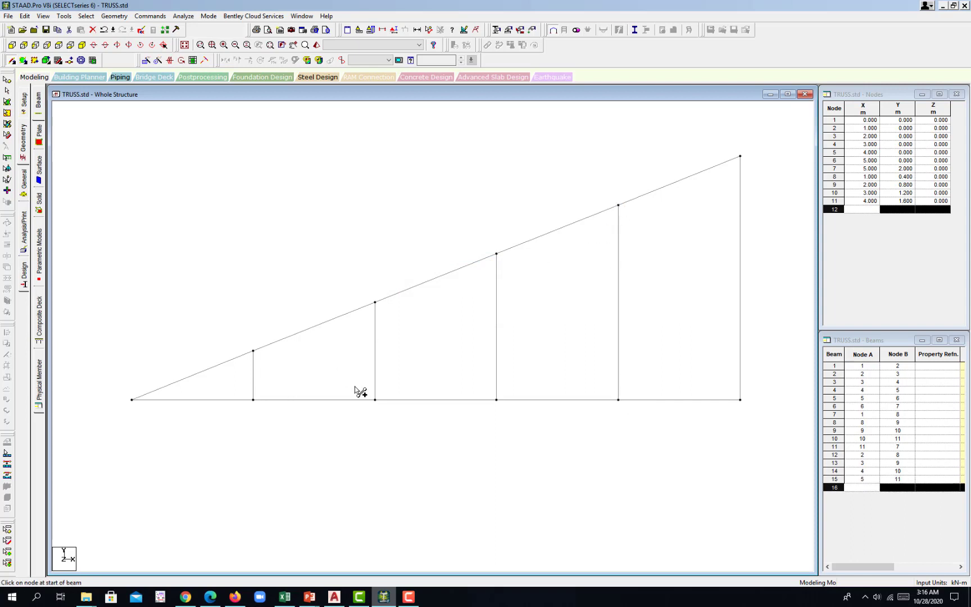
Step: Add four diagonal beams from the bottom nodes at X = 2, 3, 4 and 5 m to the top chord node of the preceding panel point
drag(280, 354, 254, 350)
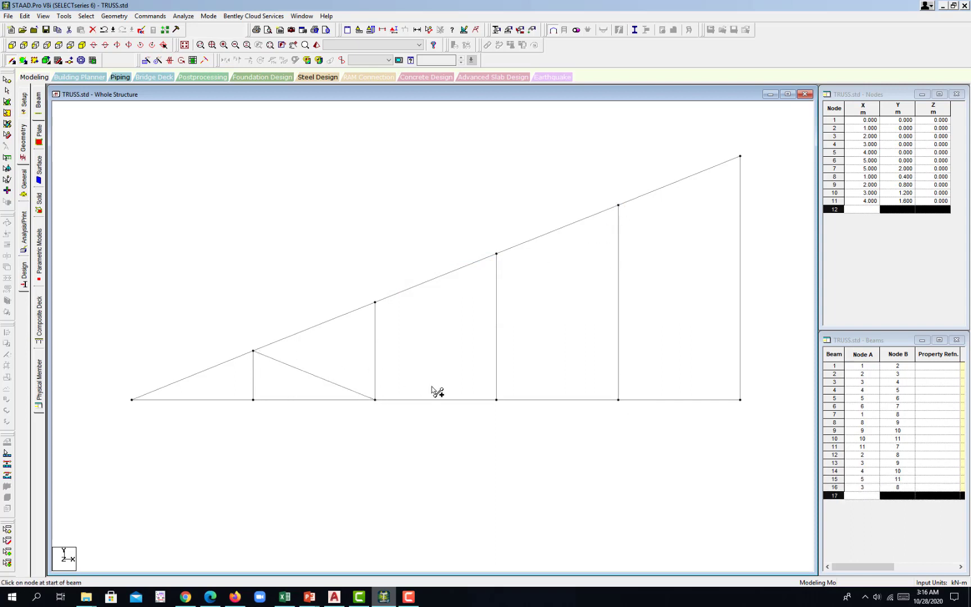
drag(496, 399, 375, 301)
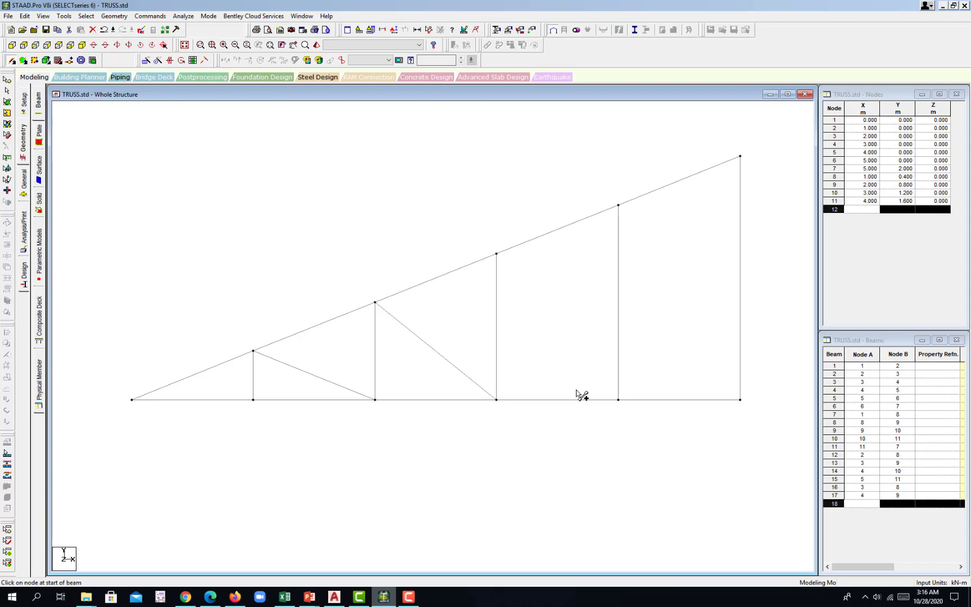
drag(618, 400, 497, 254)
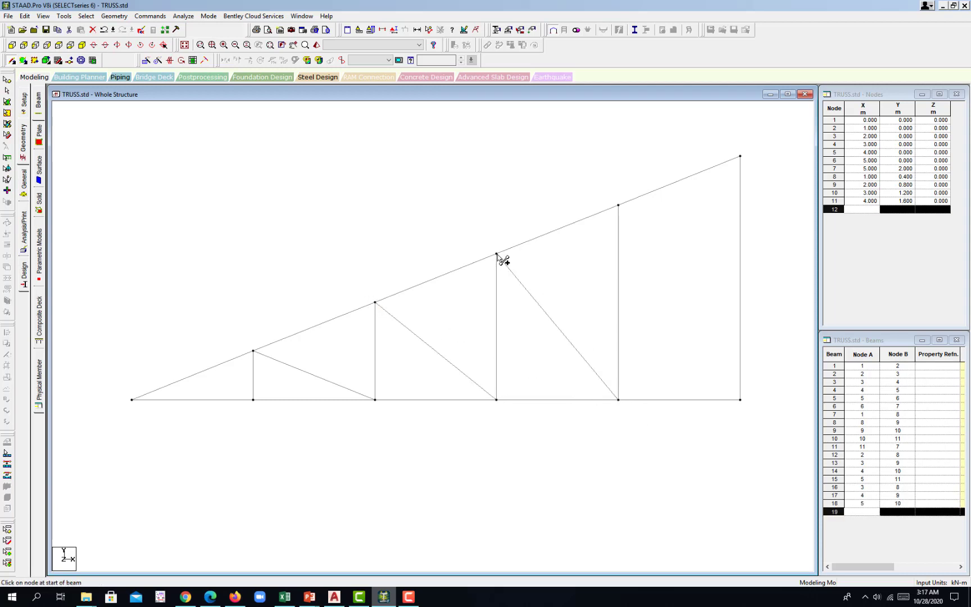
drag(741, 399, 618, 208)
click(525, 319)
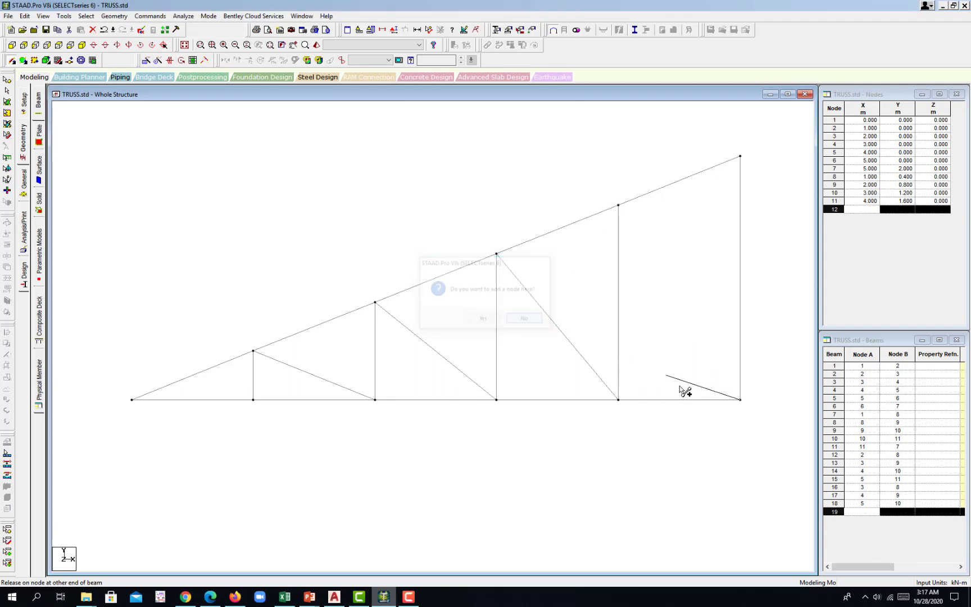
click(619, 206)
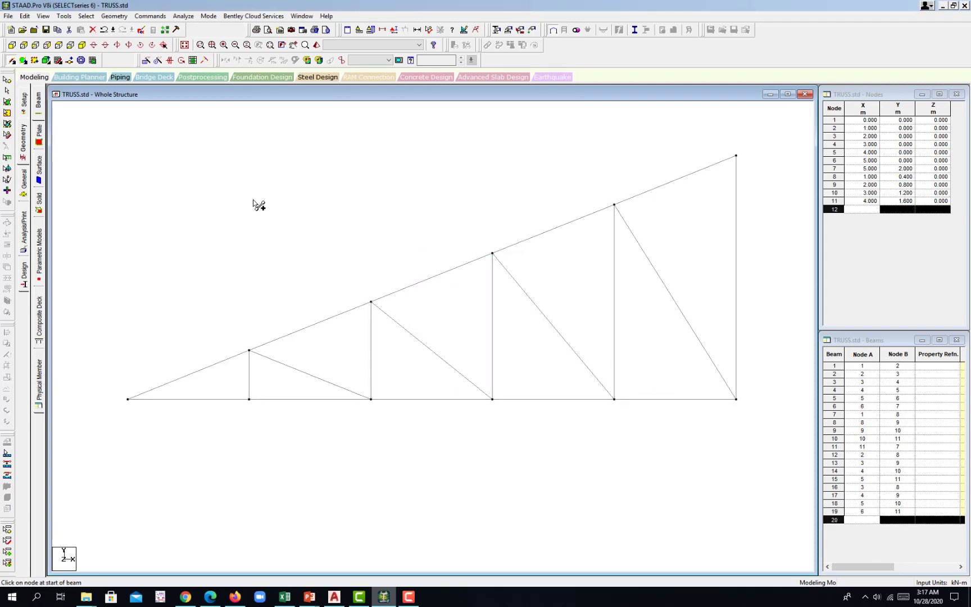
Step: Select all half-truss members except the 2 m vertical at X = 5 m, and open Mirror for them
scroll(312, 305, down, 3)
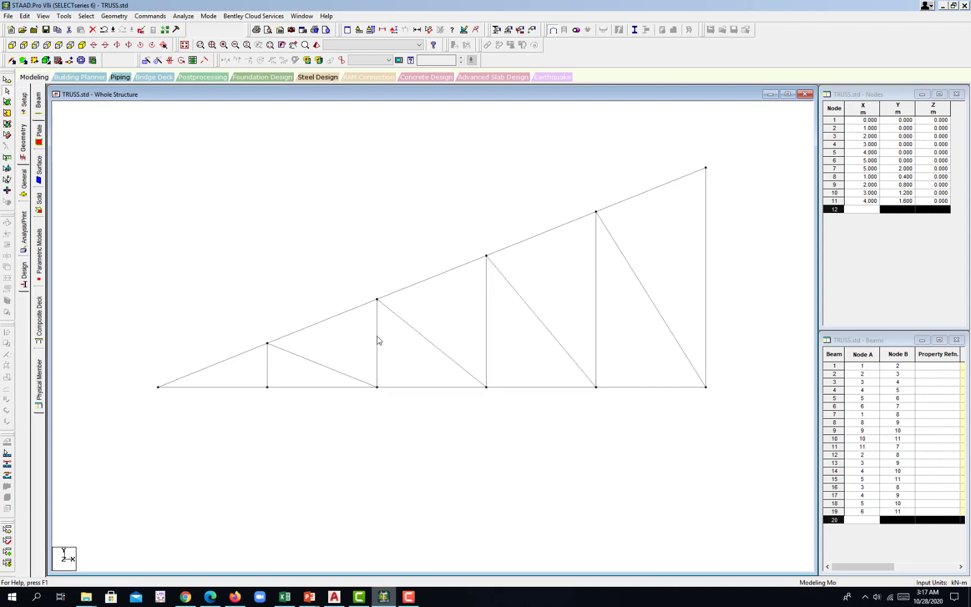
middle_drag(377, 338, 312, 376)
click(653, 517)
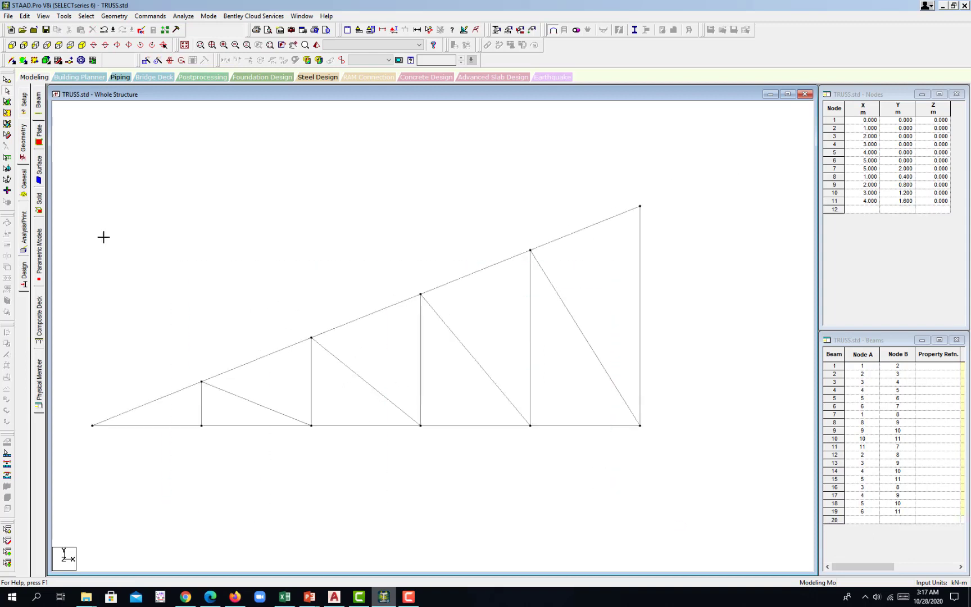
drag(104, 237, 94, 225)
middle_drag(356, 344, 368, 336)
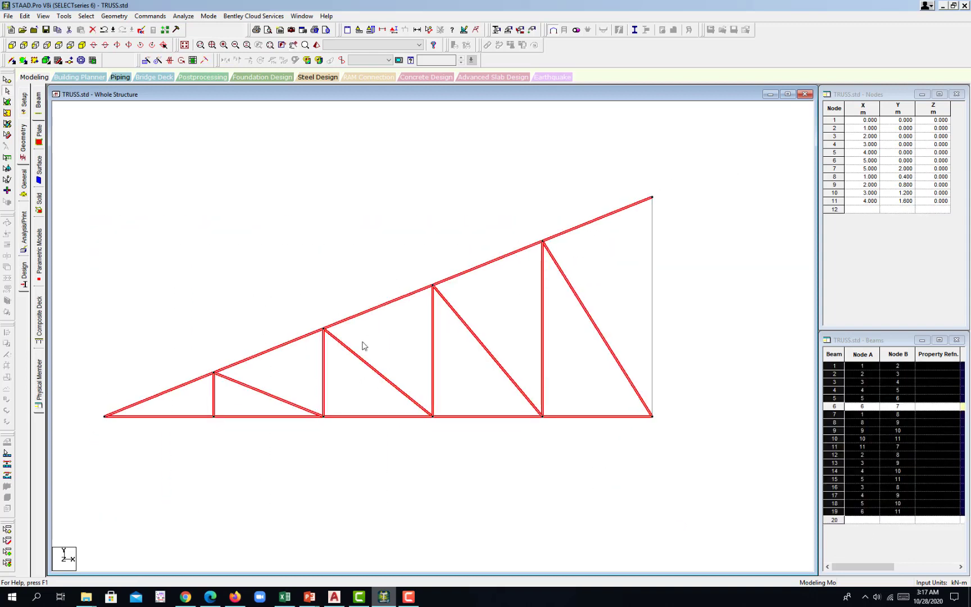
click(170, 61)
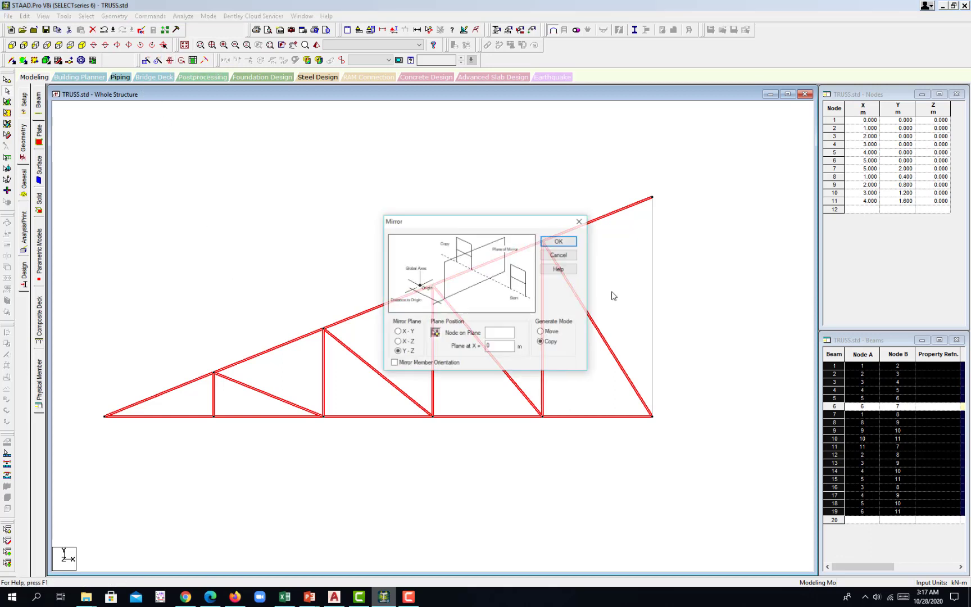
middle_drag(613, 295, 537, 227)
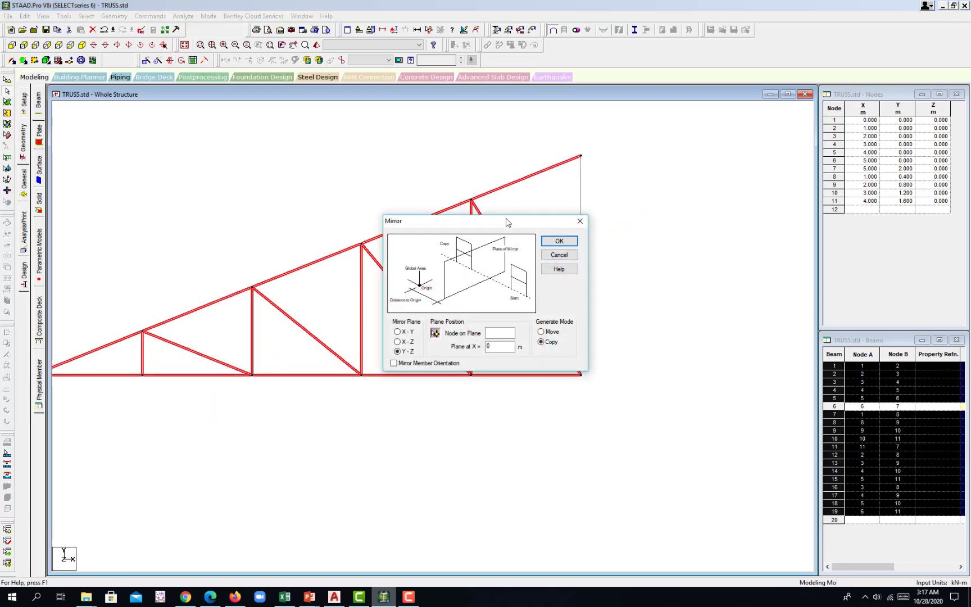
drag(507, 220, 751, 206)
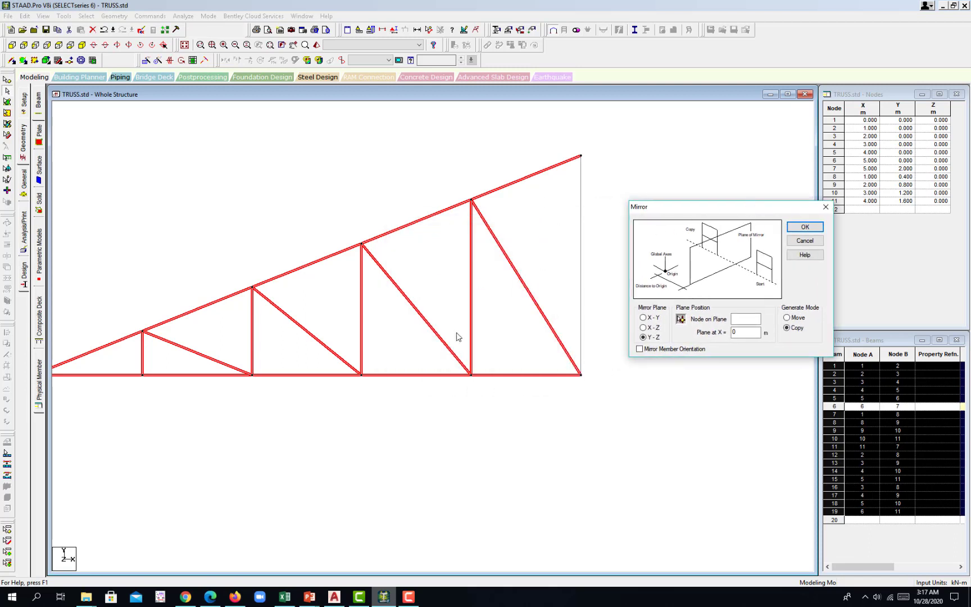
Step: Mirror all half-truss members except the 2 m vertical as a copy about the Y-Z plane through the bottom node at X = 5 m
click(105, 233)
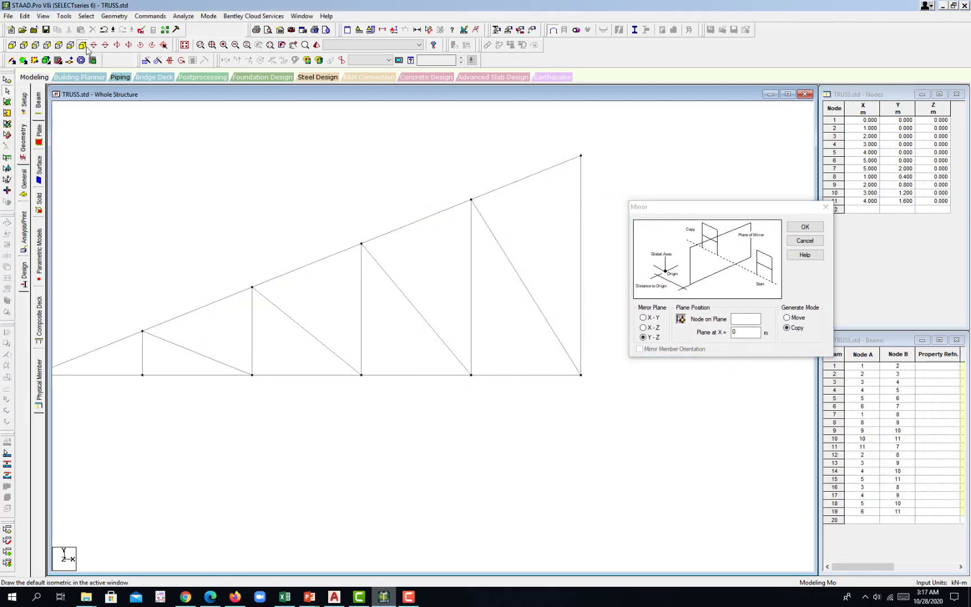
click(82, 45)
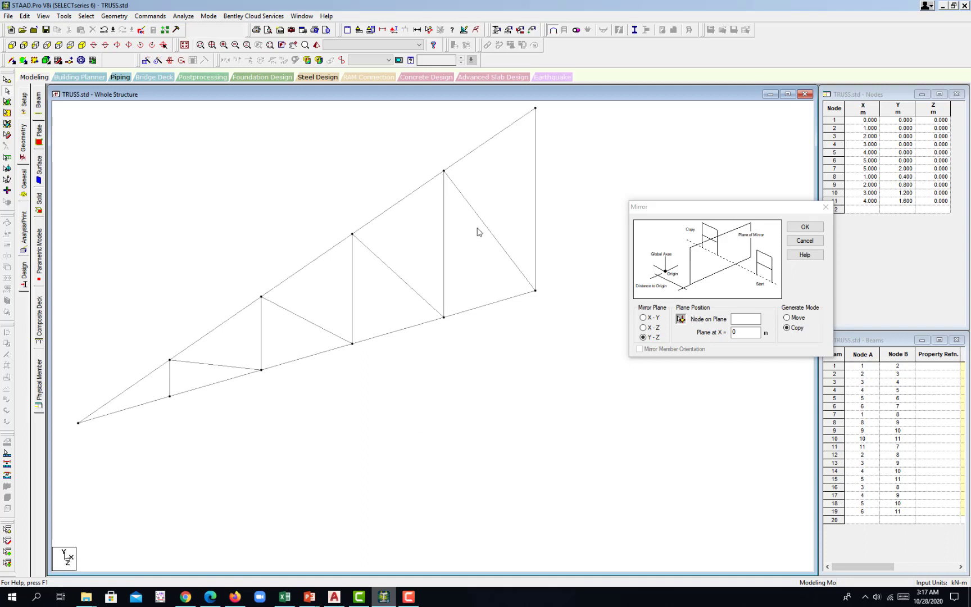
drag(80, 130, 498, 494)
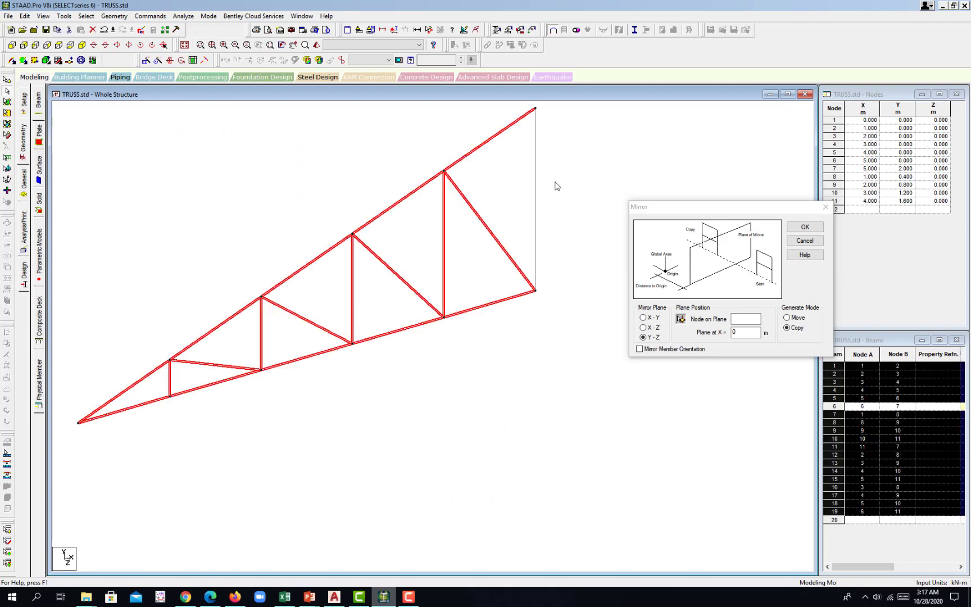
middle_drag(534, 208, 540, 232)
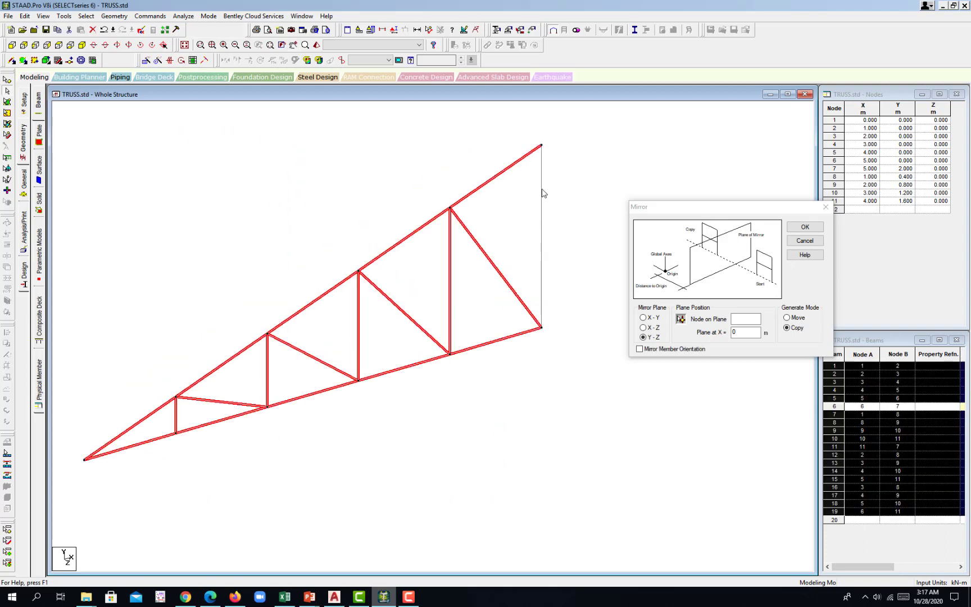
click(681, 320)
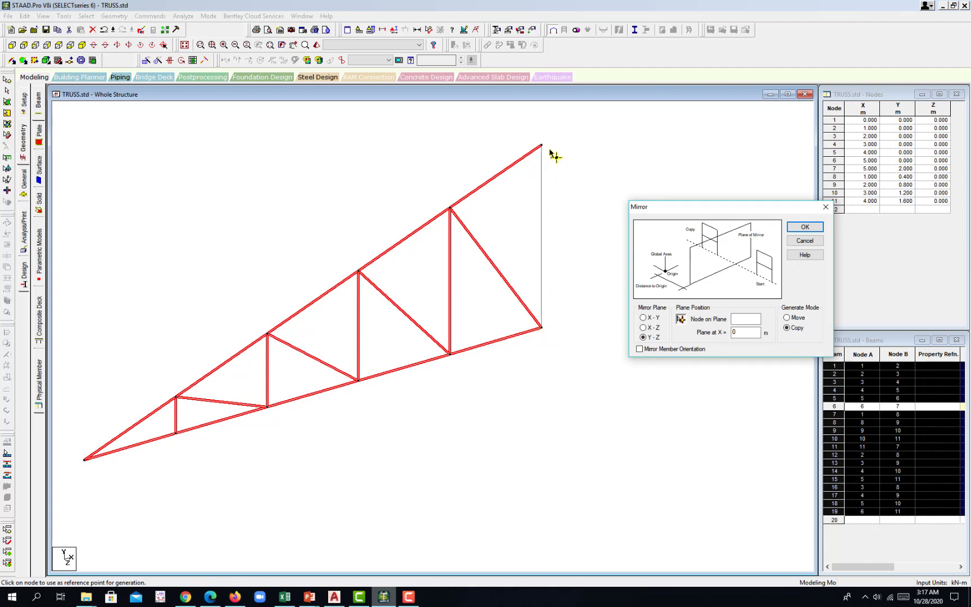
click(542, 328)
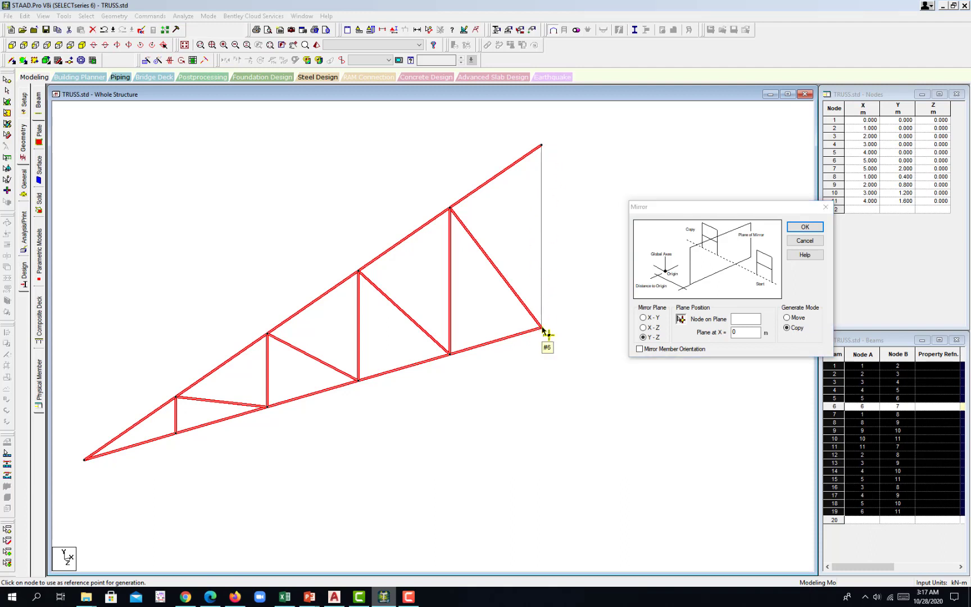
click(805, 227)
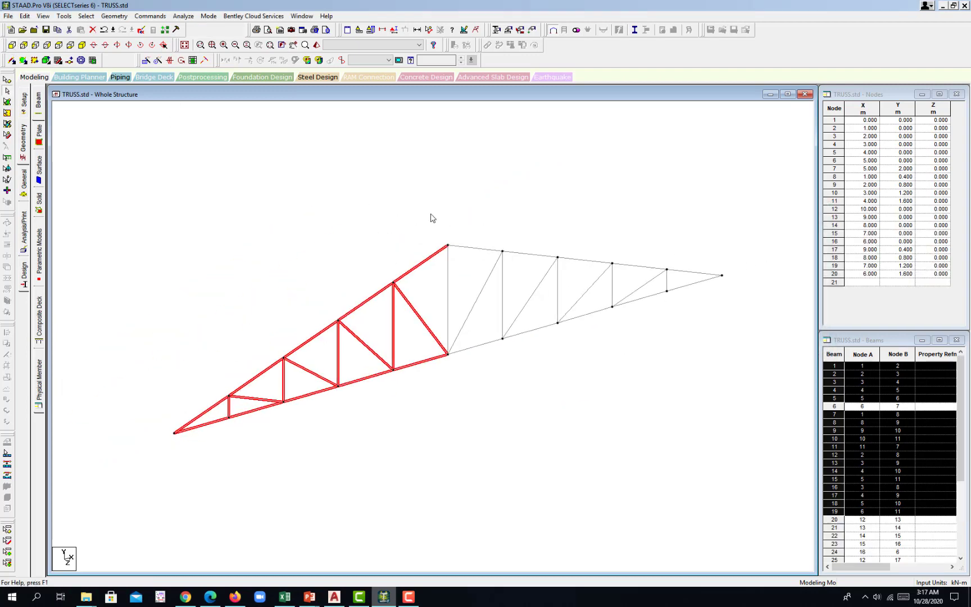
Step: Delete every member of the truss together with the nodes left unconnected
click(11, 45)
click(375, 221)
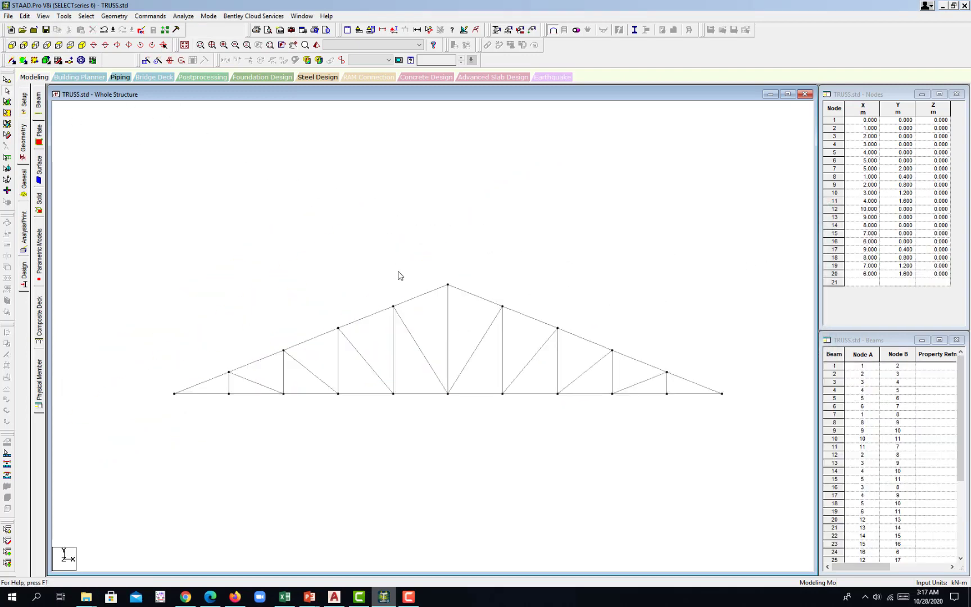
mouse_move(518, 320)
middle_down()
mouse_move(505, 325)
mouse_move(474, 287)
middle_up()
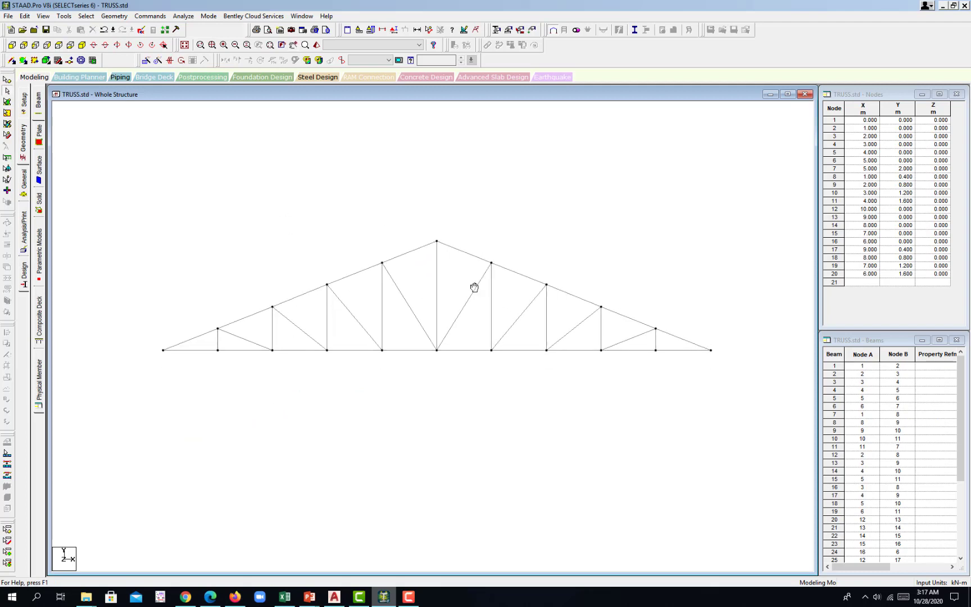
drag(757, 454, 163, 167)
key(Delete)
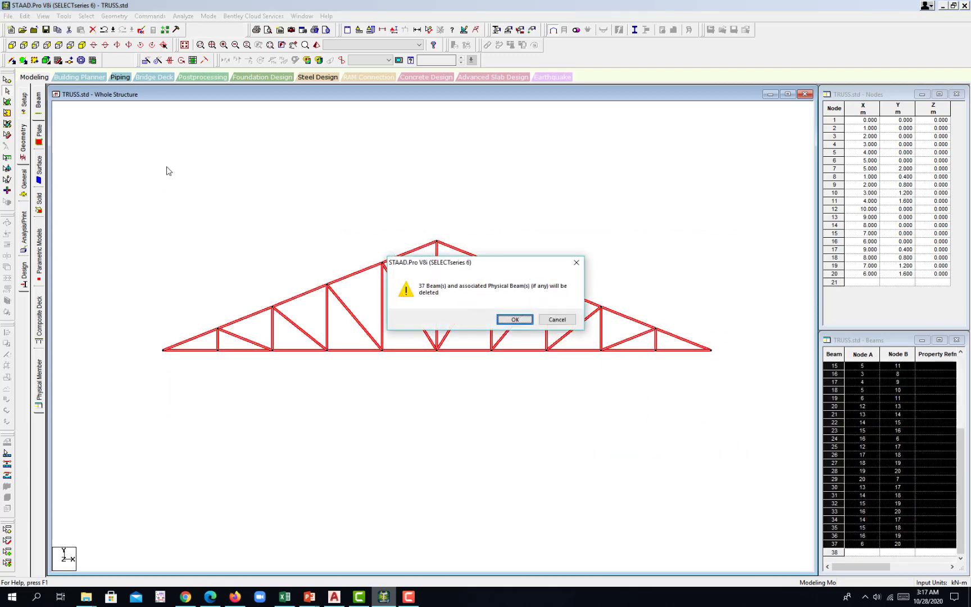
click(512, 320)
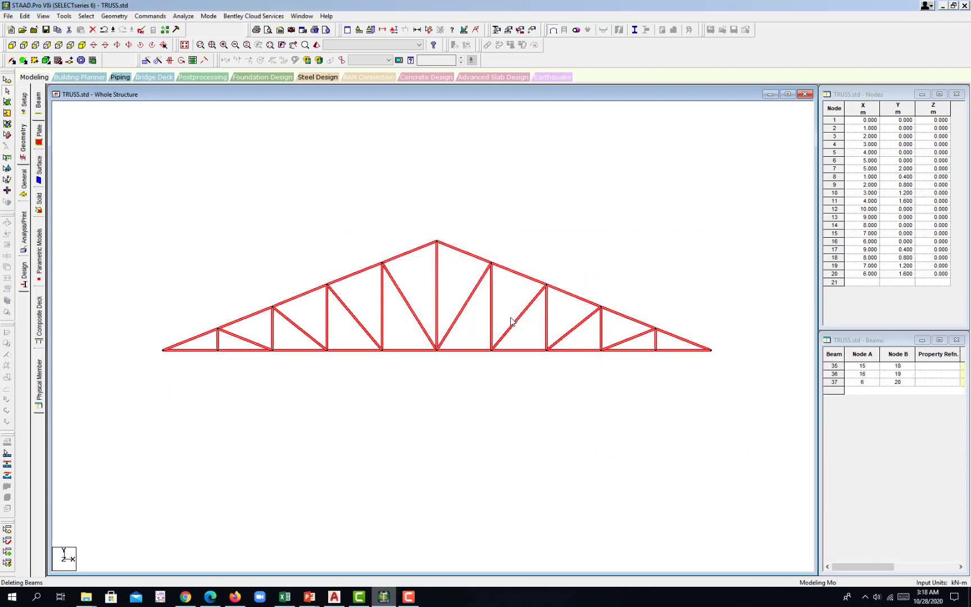
click(509, 320)
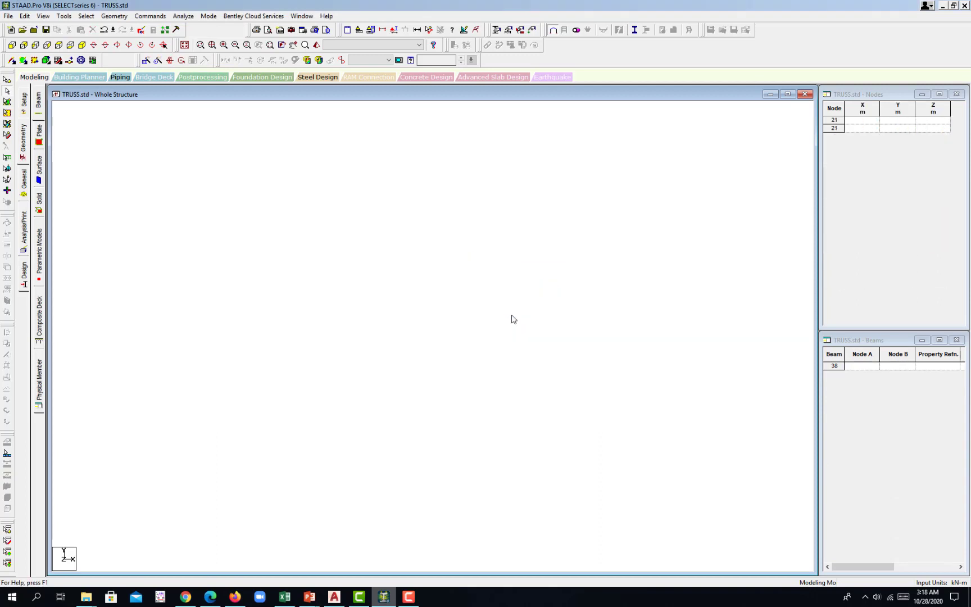
Step: Generate a Howe Roof truss in the Structure Wizard with length 10 m, height 2 m, width 0, 10 bays along length and 0 along width
click(118, 15)
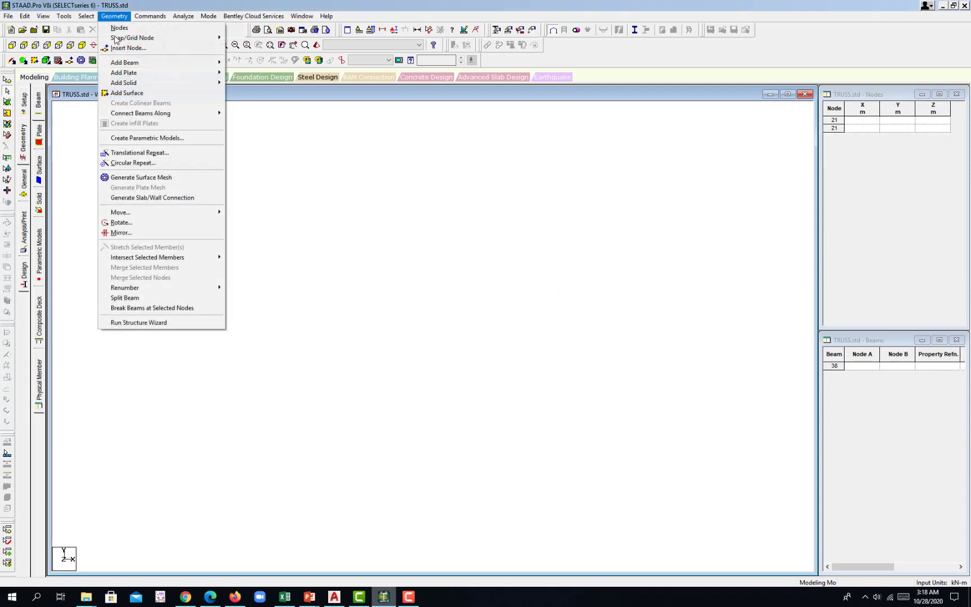
click(172, 323)
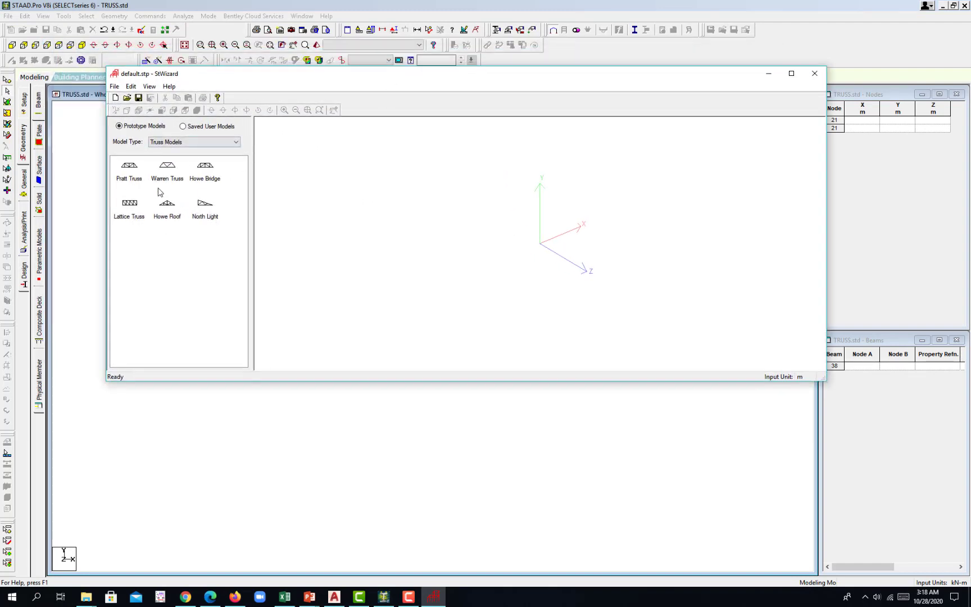
click(172, 216)
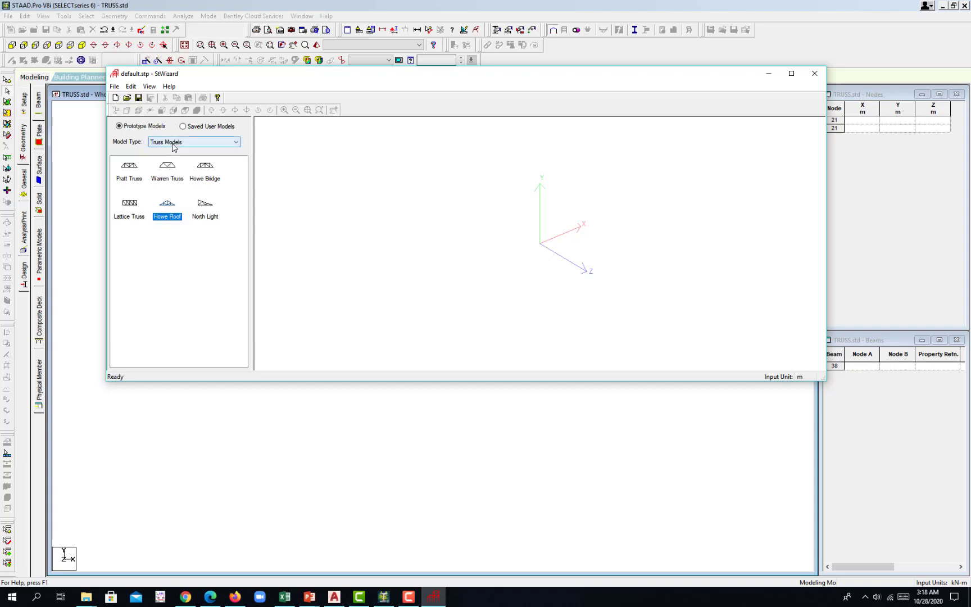
double_click(167, 209)
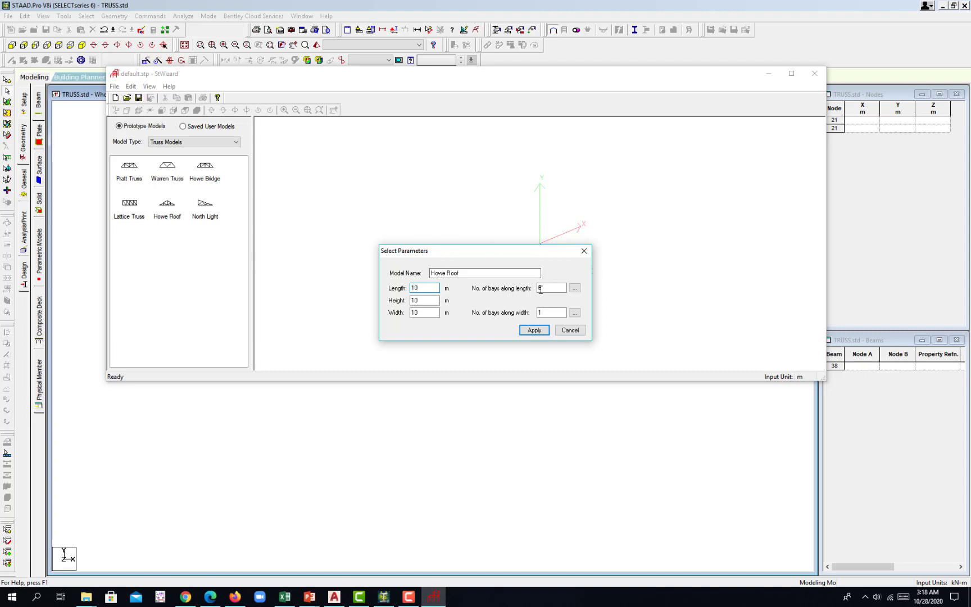
double_click(540, 288)
double_click(426, 300)
click(534, 330)
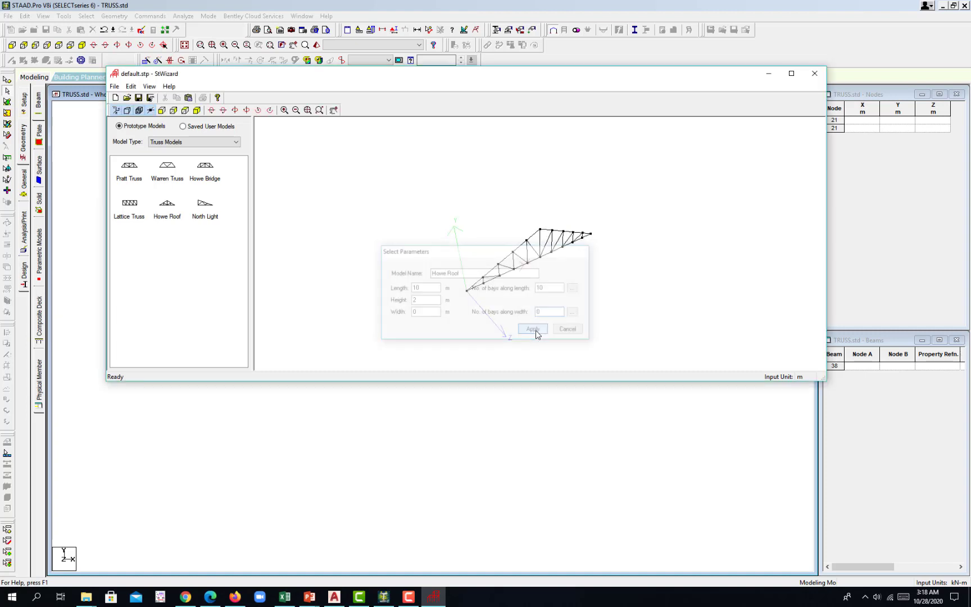
Step: Merge the Howe Roof prototype into the STAAD.Pro model at X, Y and Z offsets of 0 m
mouse_move(551, 276)
mouse_down()
mouse_move(396, 215)
mouse_move(483, 299)
mouse_move(481, 184)
mouse_move(482, 217)
mouse_up()
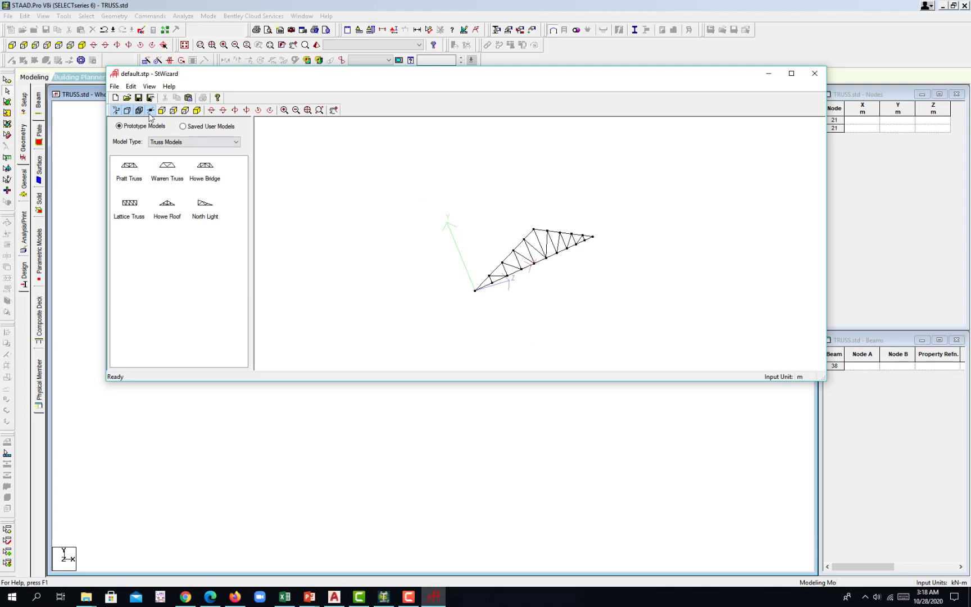
click(114, 86)
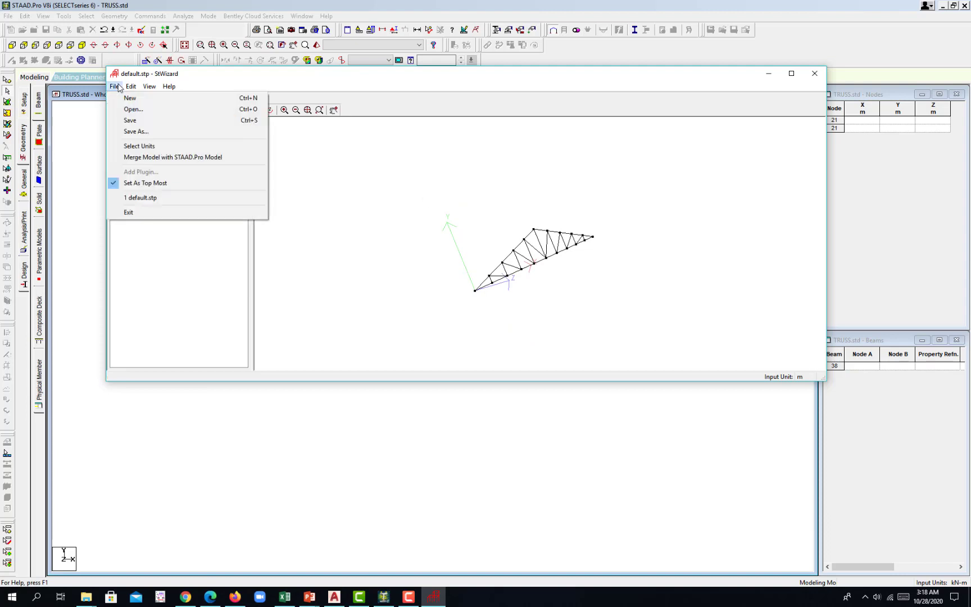
click(172, 159)
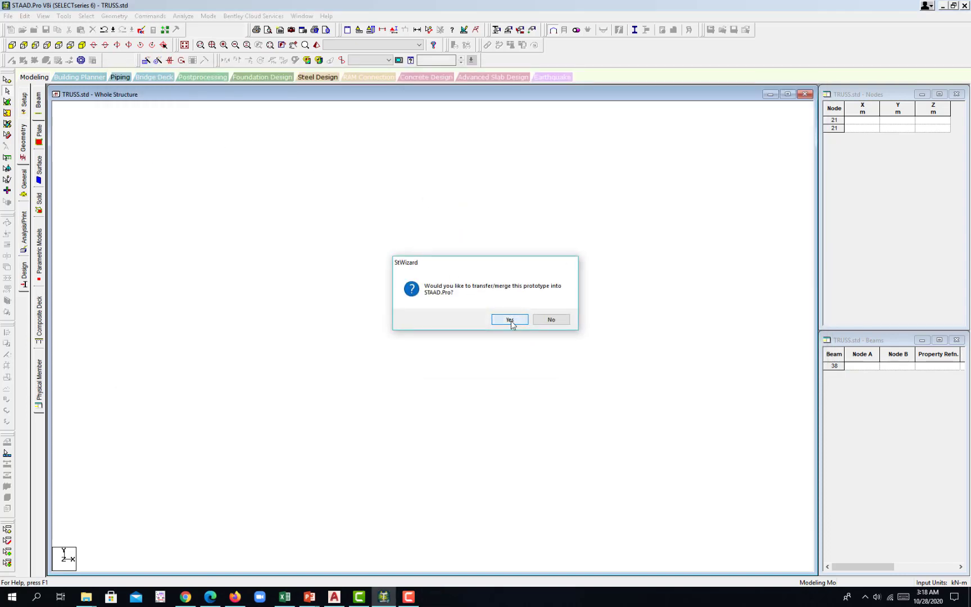
click(509, 319)
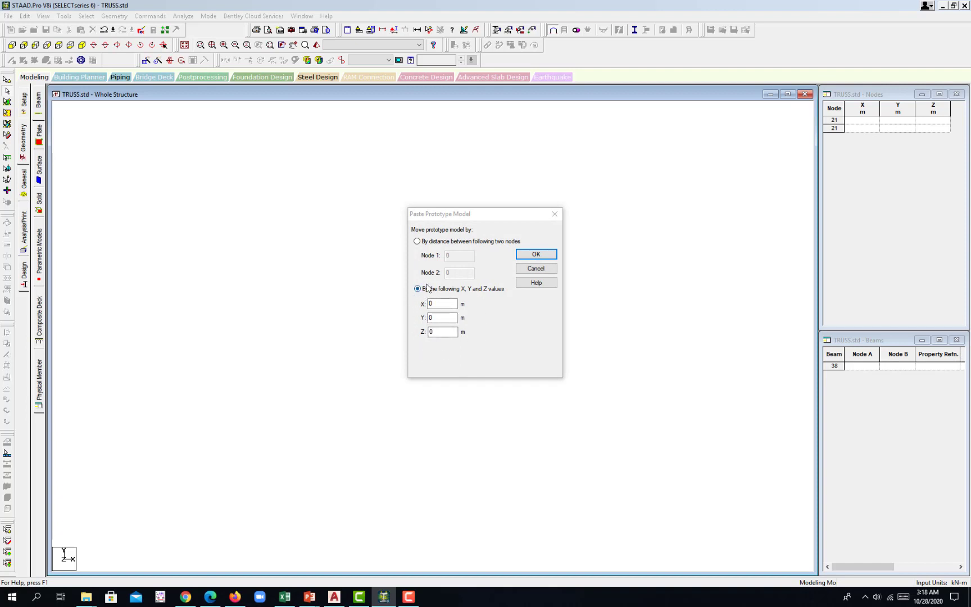
click(536, 254)
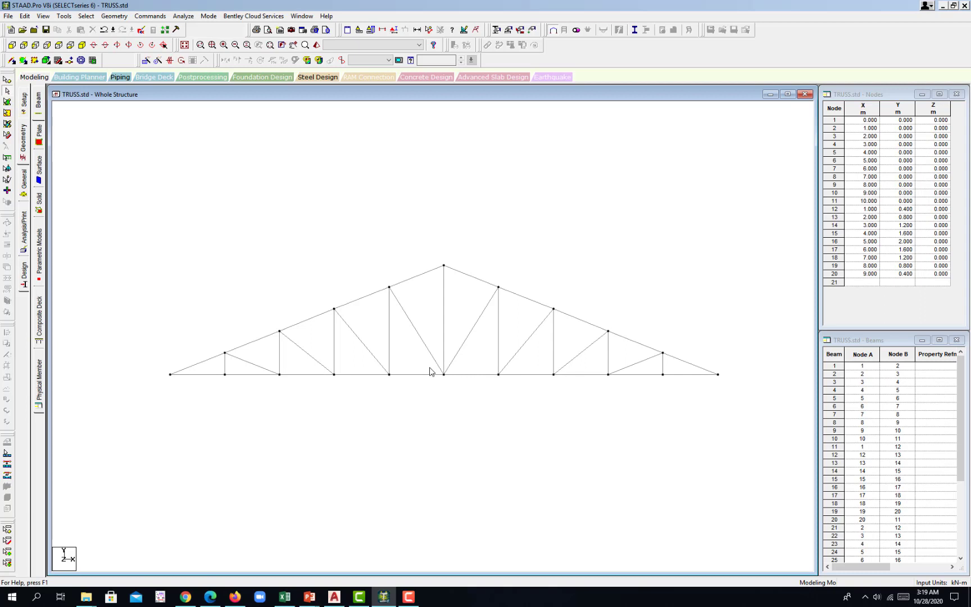
middle_drag(580, 344, 589, 353)
mouse_move(497, 338)
middle_down()
mouse_move(510, 336)
mouse_move(489, 330)
middle_up()
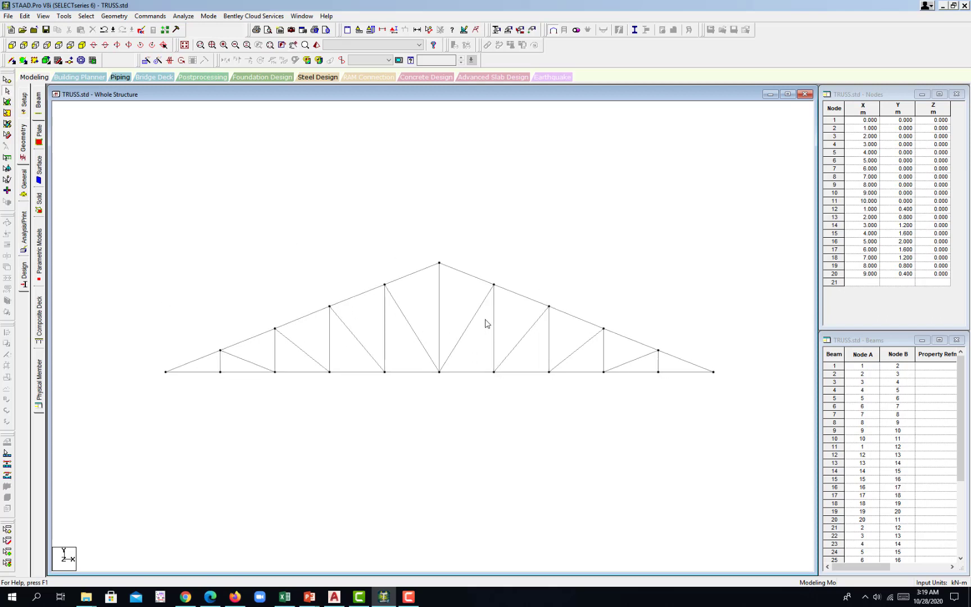
Step: Switch to AutoCAD and start a new drawing from a template
click(334, 596)
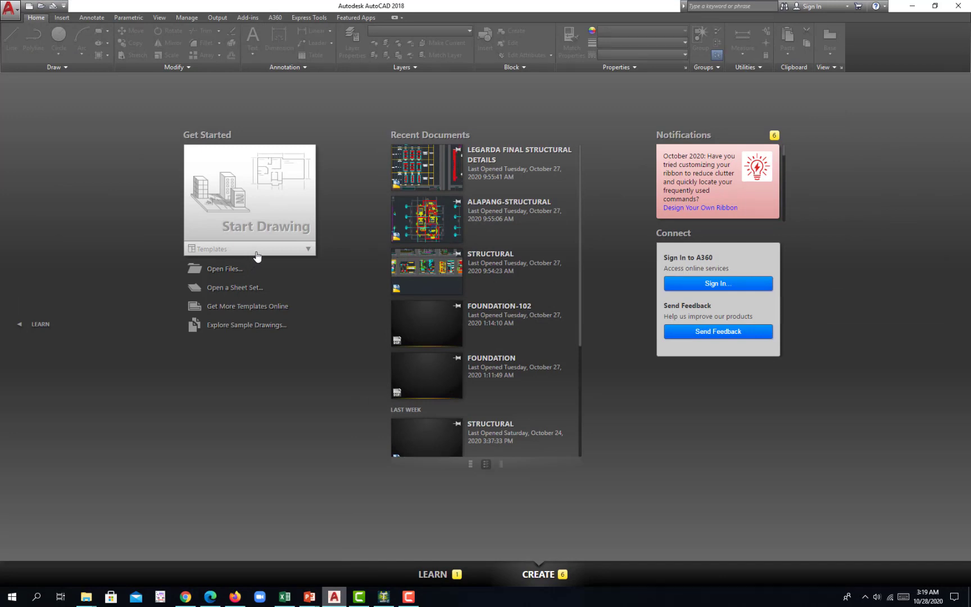
click(257, 256)
click(236, 331)
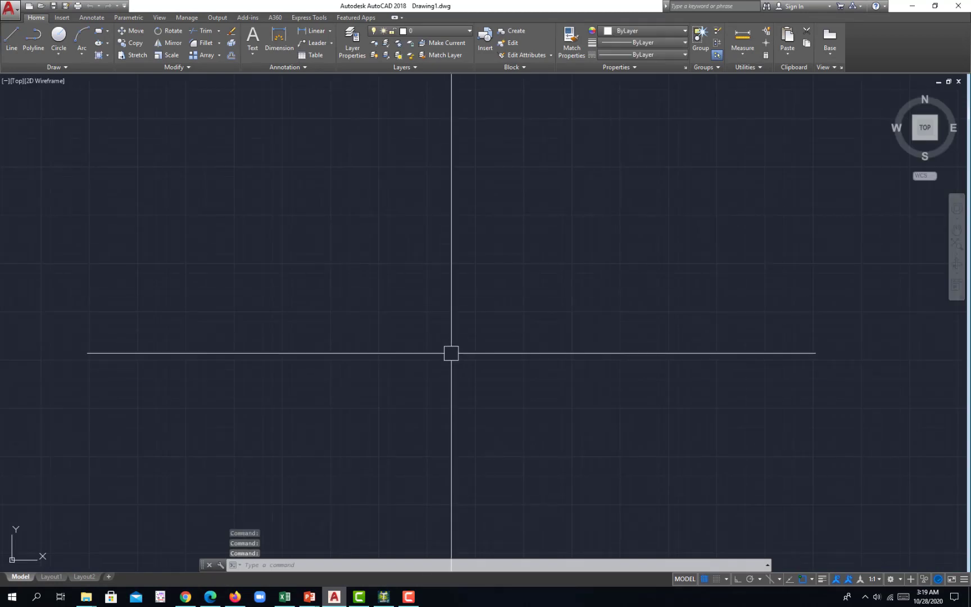
Step: Set the drawing's insertion units to millimeters and turn off the grid
text(u)
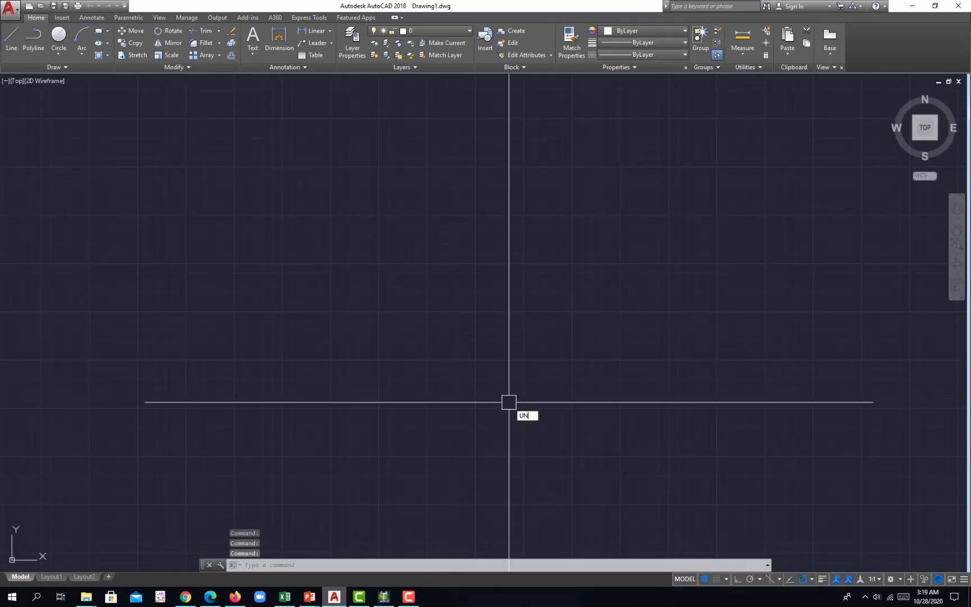
text(n)
key(Return)
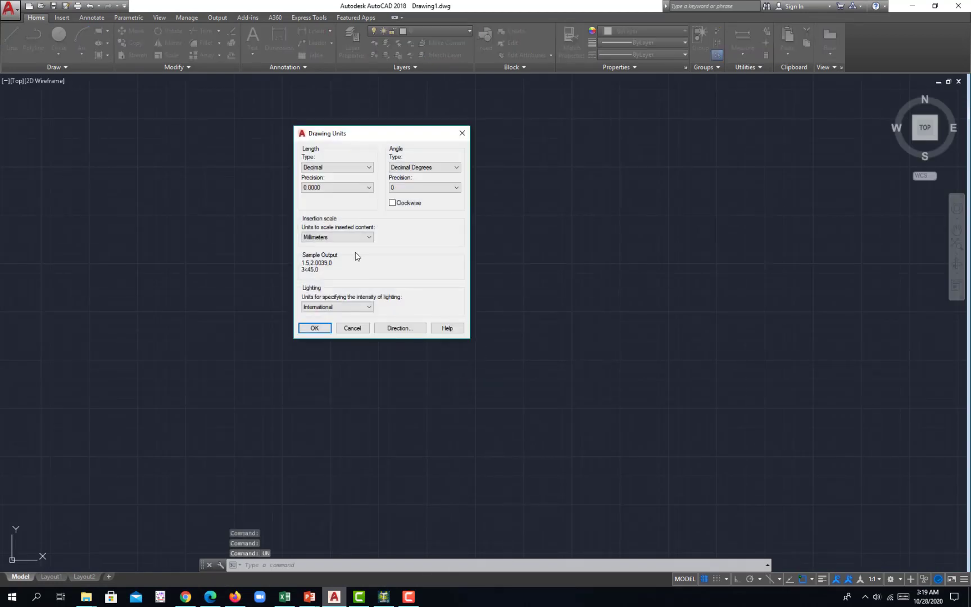
click(358, 239)
click(343, 295)
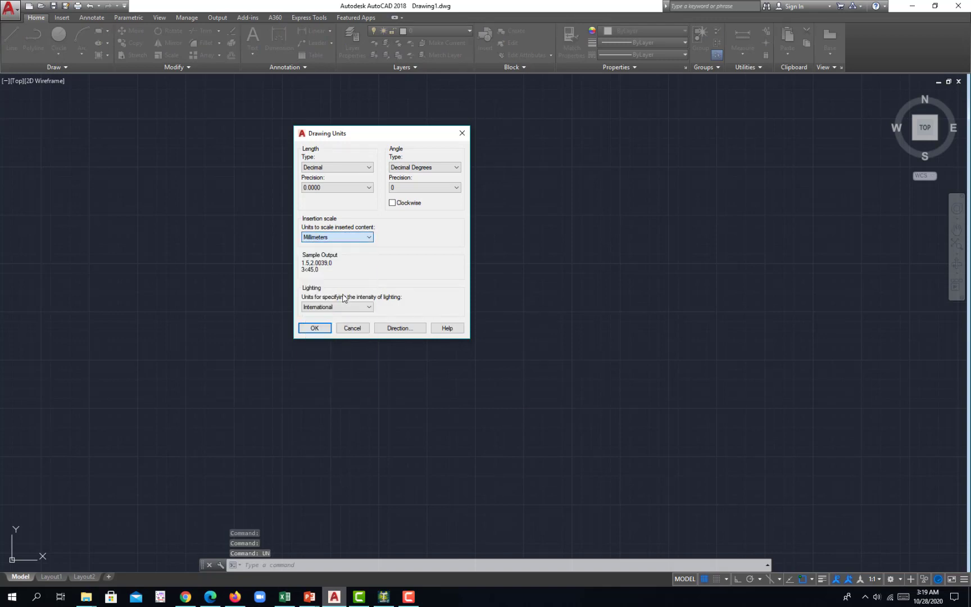
click(314, 328)
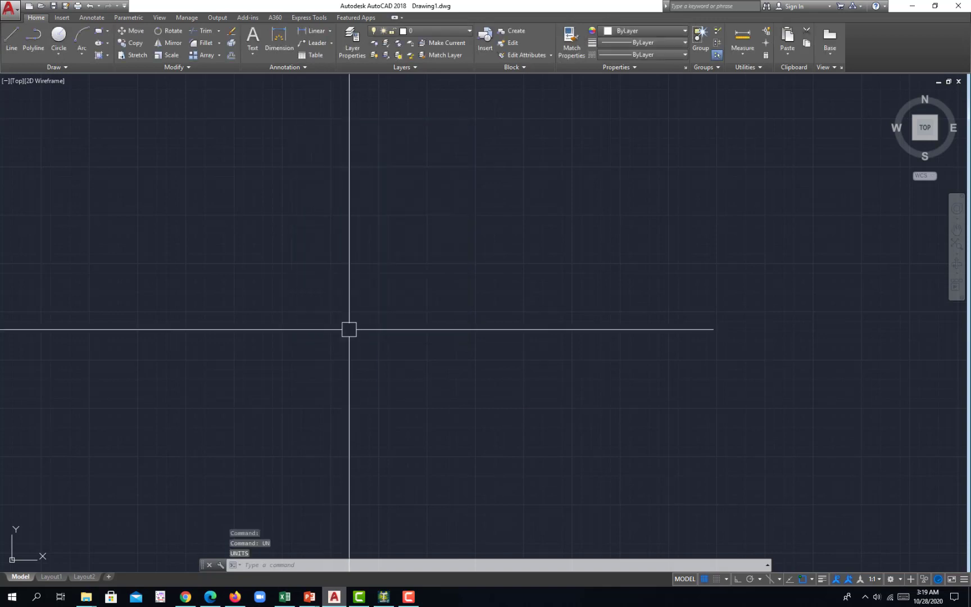
click(706, 579)
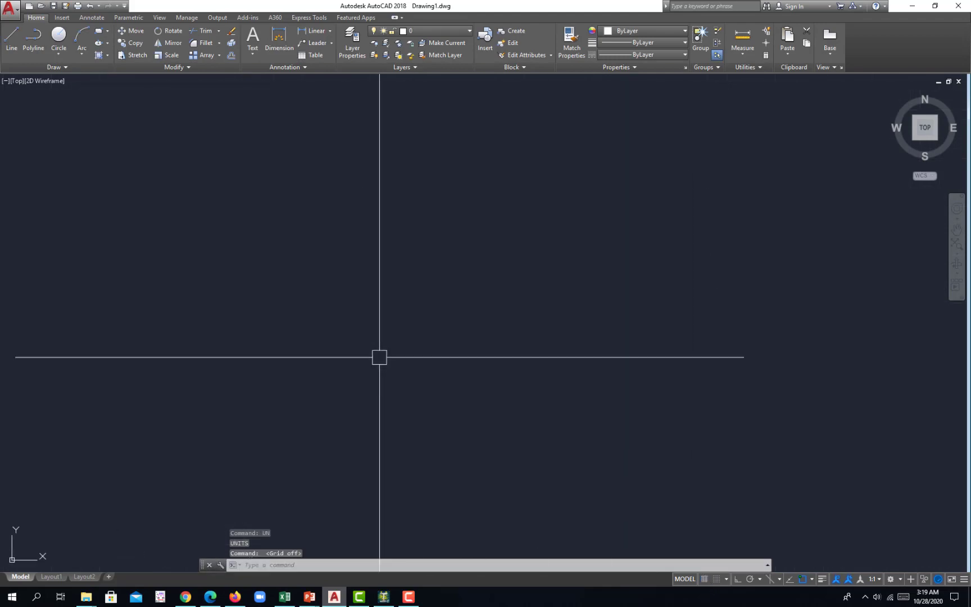
Step: Draw a short vertical line with Ortho mode on
text(L)
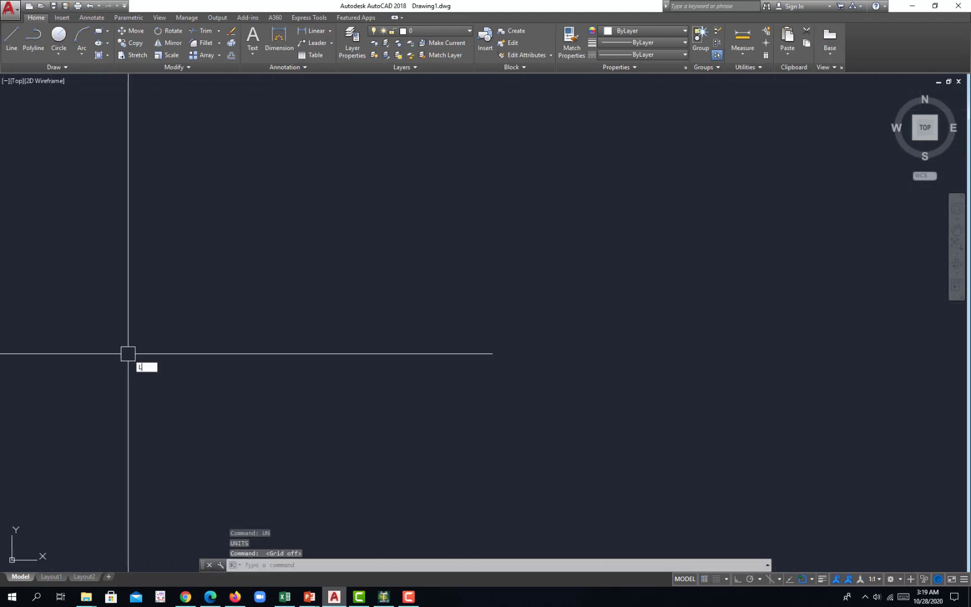
key(Escape)
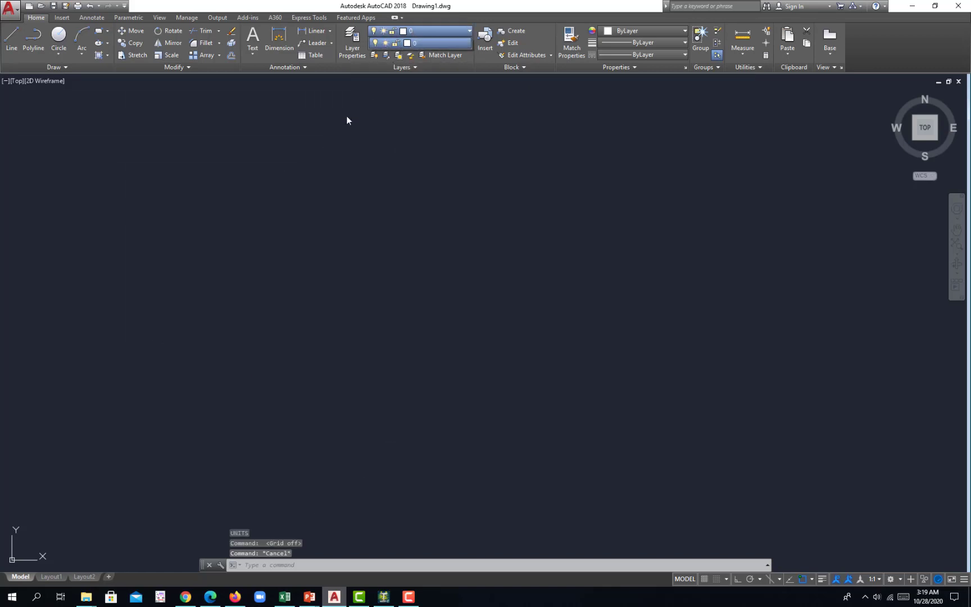
text(l)
key(Return)
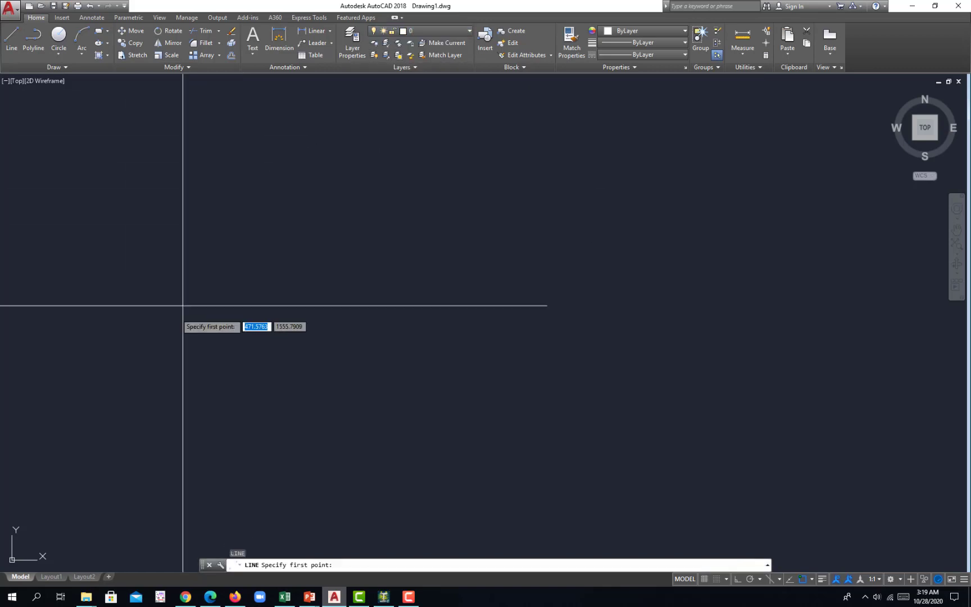
click(146, 272)
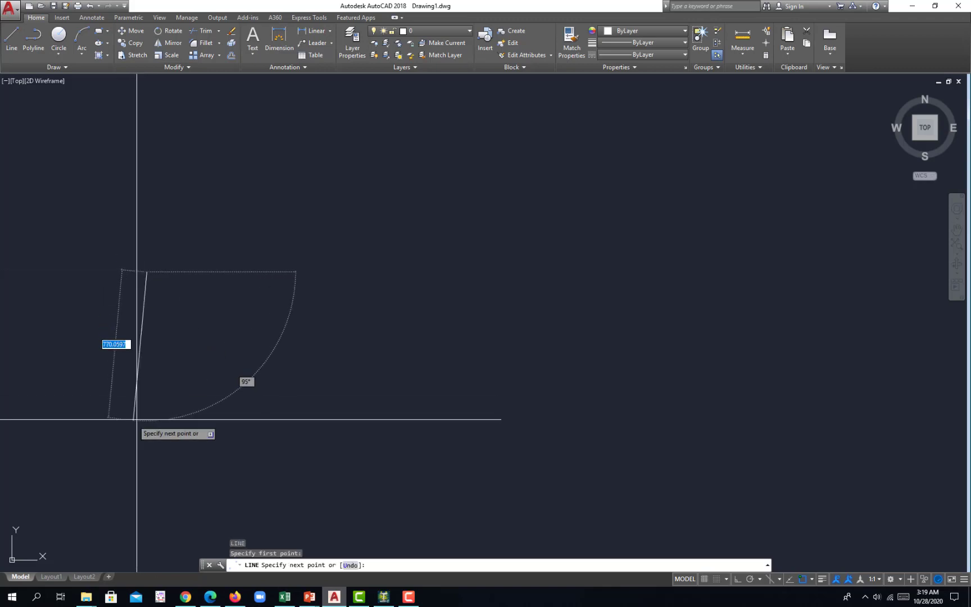
click(736, 579)
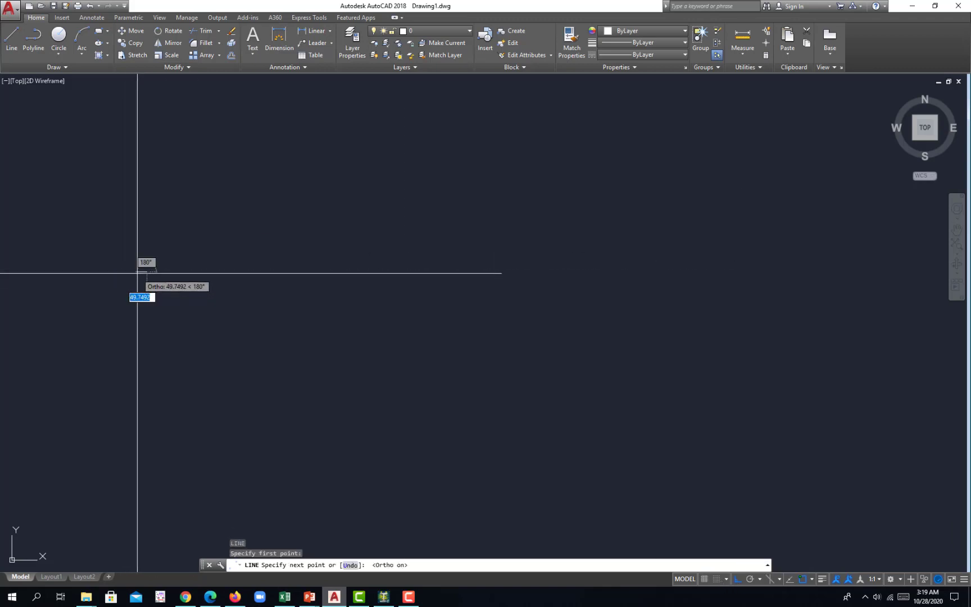
scroll(140, 276, up, 9)
scroll(210, 226, up, 4)
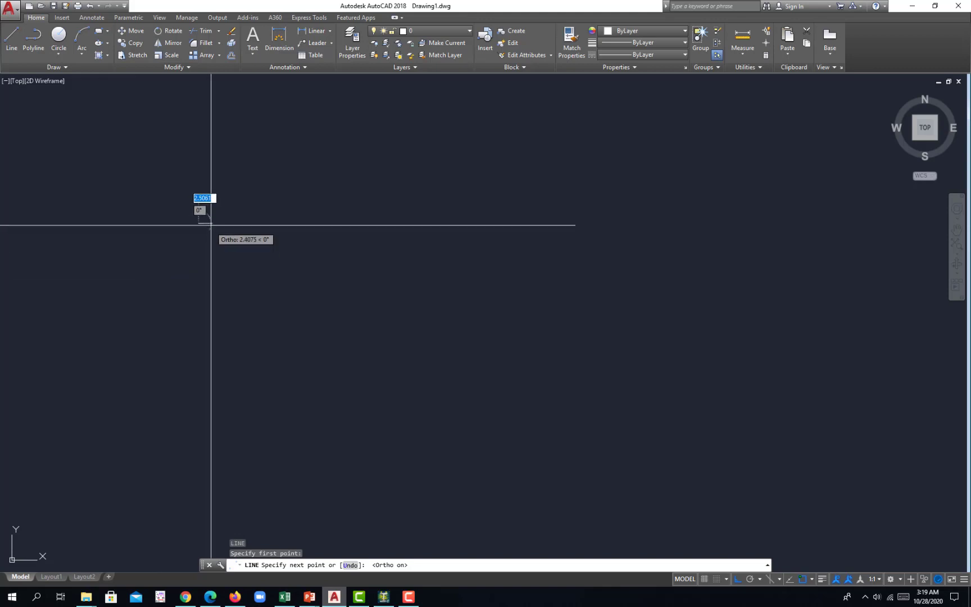
scroll(213, 220, up, 6)
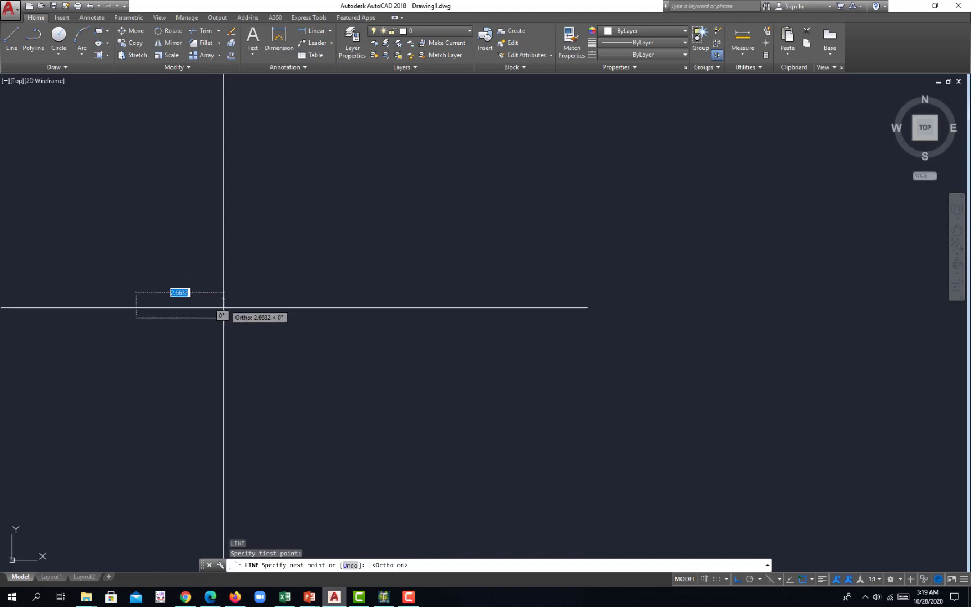
click(126, 365)
key(Return)
middle_drag(177, 386, 212, 375)
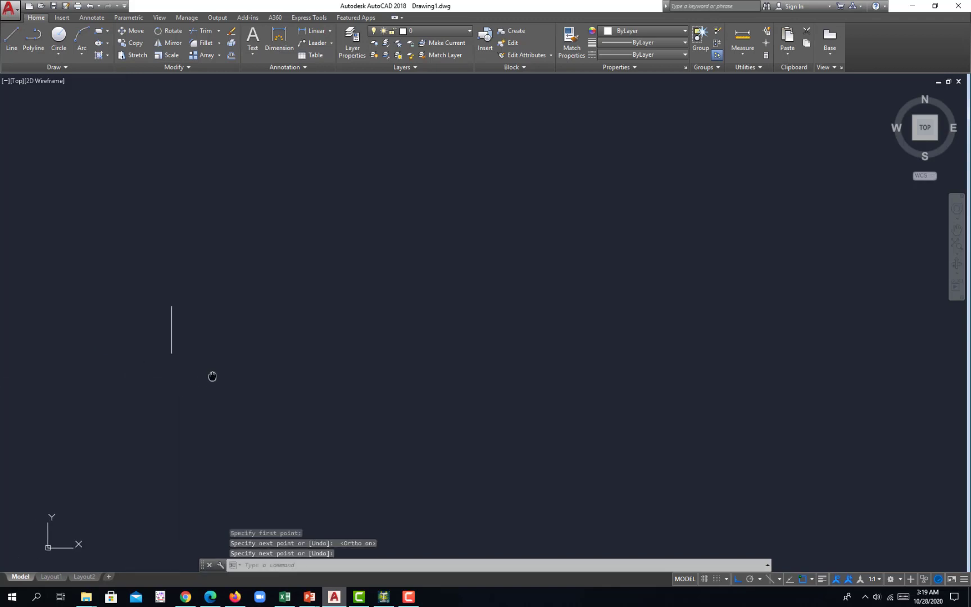
Step: Offset the vertical line successively to the right at a distance of 1 to get six evenly spaced verticals
key(Escape)
text(O)
key(Return)
text(1)
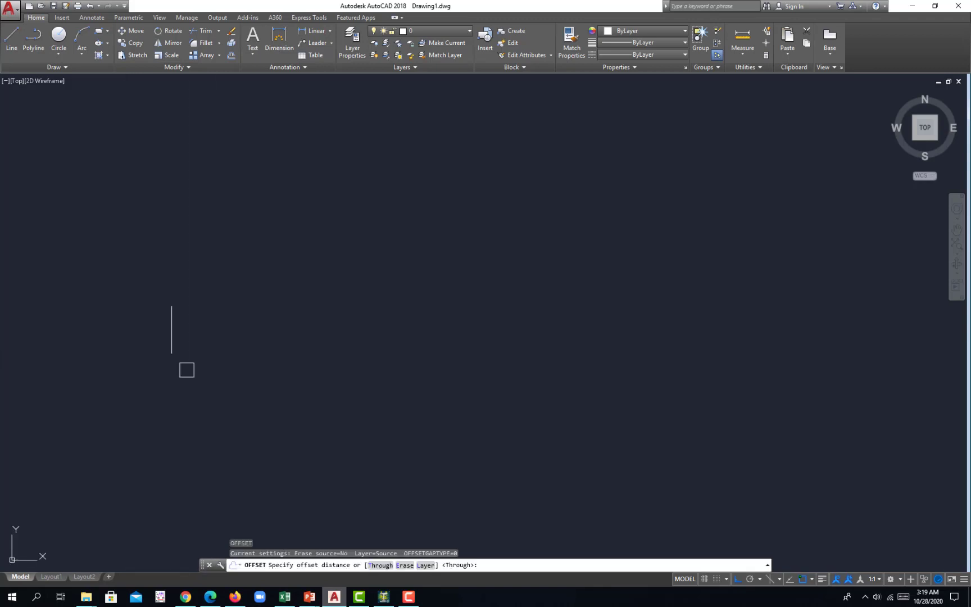
key(Return)
click(170, 328)
click(239, 337)
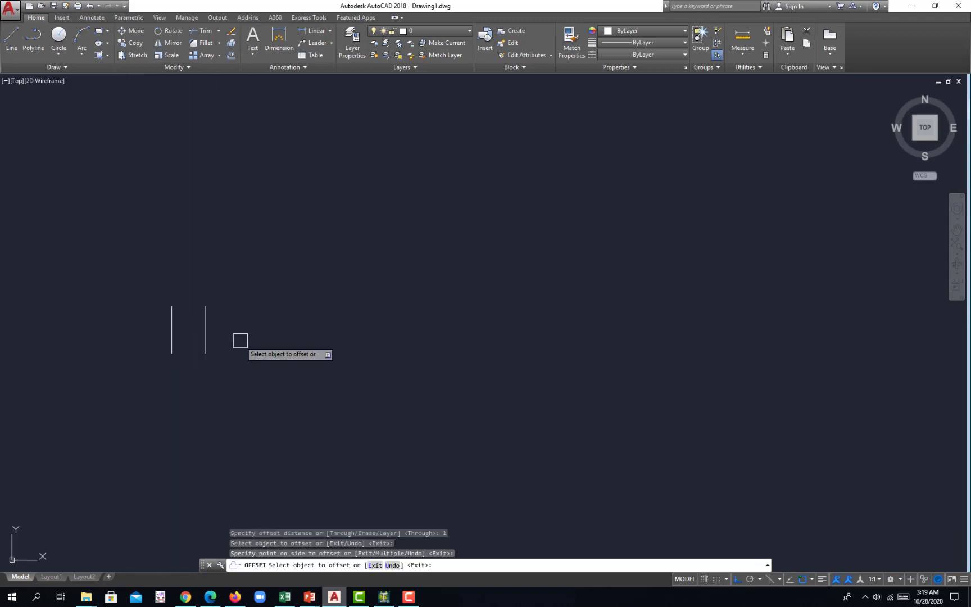
click(205, 332)
click(250, 337)
click(239, 336)
click(264, 336)
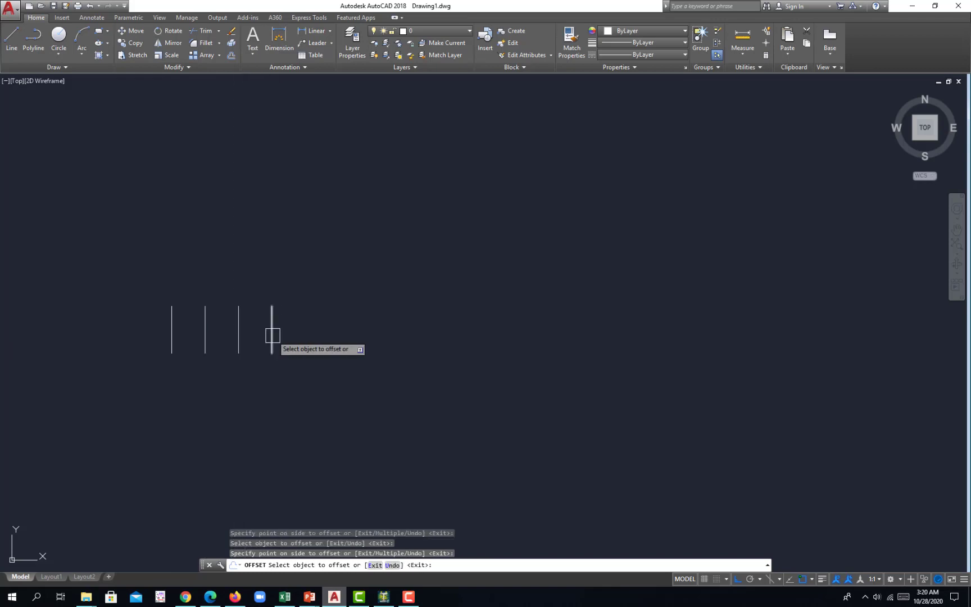
click(272, 336)
click(297, 334)
click(305, 332)
click(338, 332)
key(Escape)
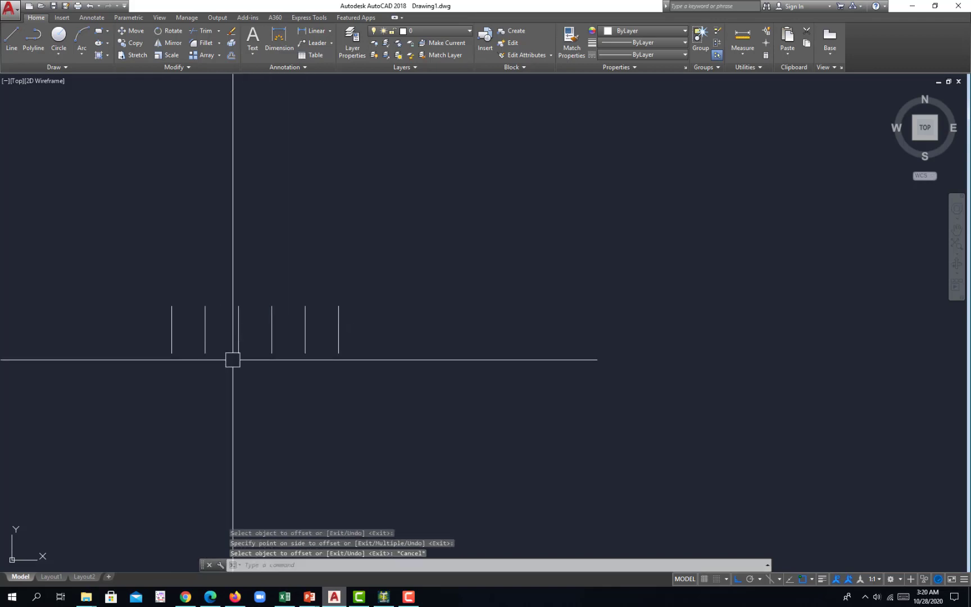
Step: Draw the bottom chord as five connected line segments through the lower endpoints of all six verticals
text(l)
key(Return)
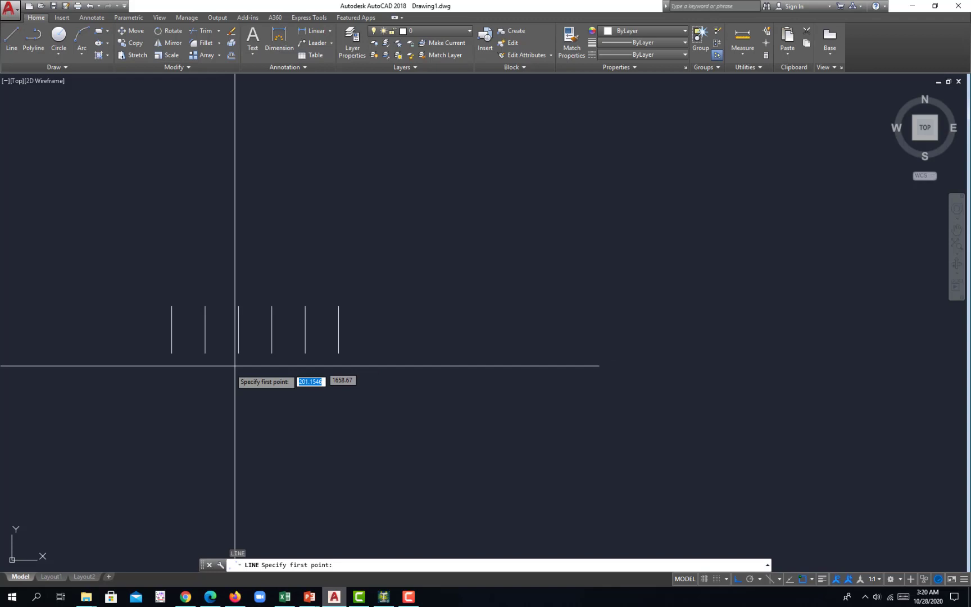
click(172, 352)
click(205, 353)
click(238, 353)
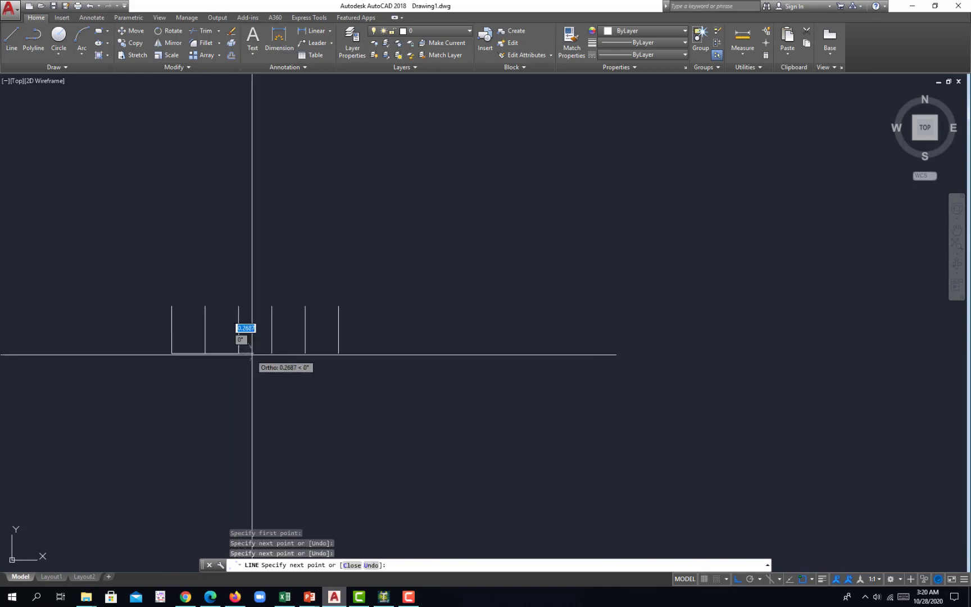
click(272, 353)
click(305, 352)
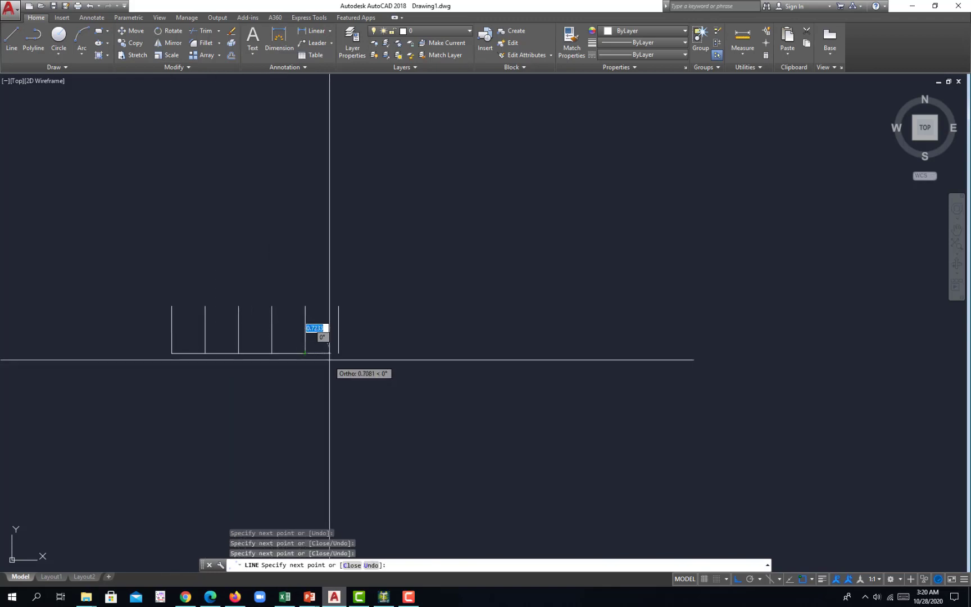
click(338, 353)
key(Return)
Step: Offset the rightmost bottom chord segment upward by 2 as a height guide
middle_drag(364, 517, 378, 481)
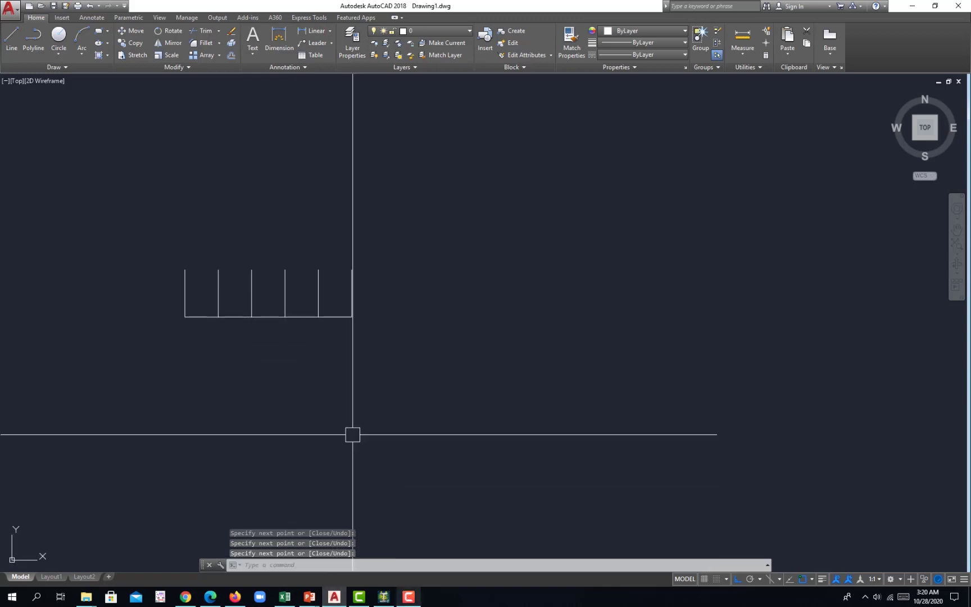
middle_drag(353, 430, 363, 435)
middle_drag(319, 346, 389, 367)
scroll(356, 336, up, 2)
key(Escape)
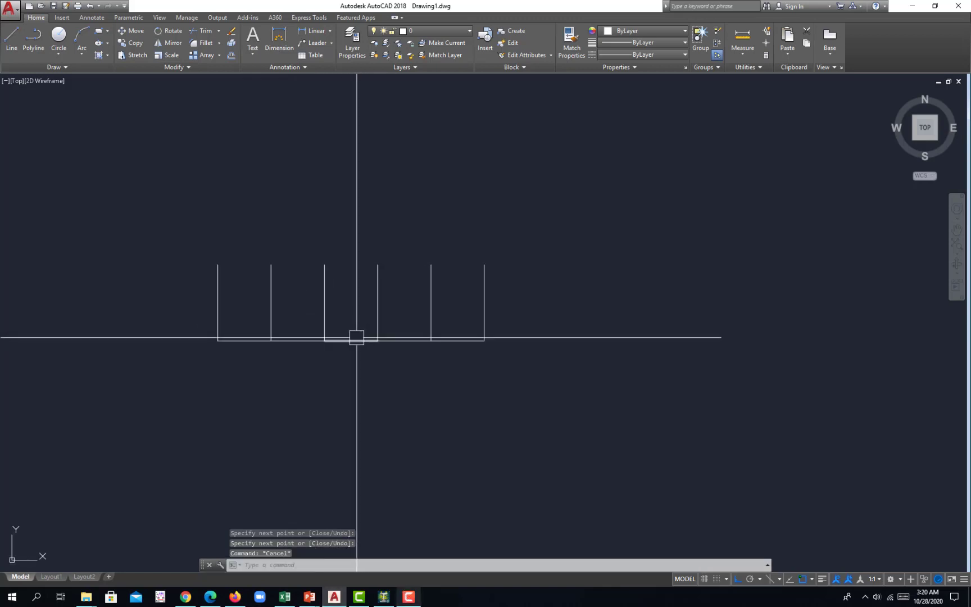
text(o)
key(Return)
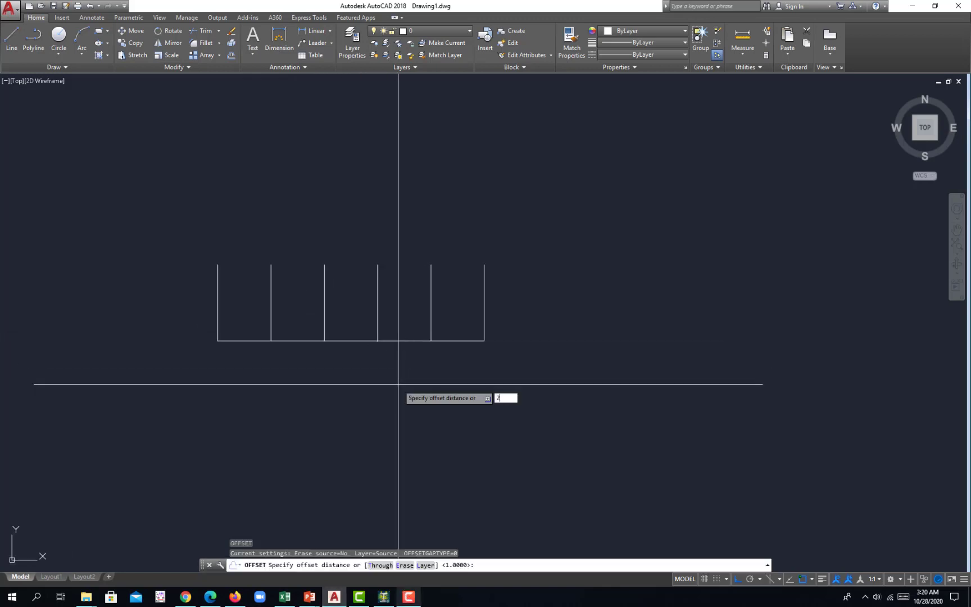
text(2)
key(Return)
click(463, 339)
click(447, 310)
key(Escape)
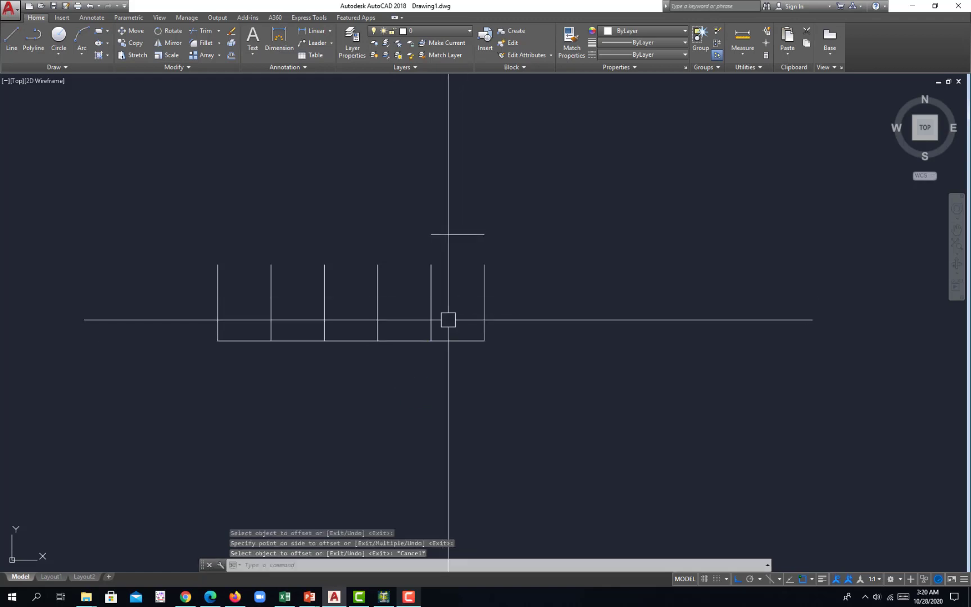
Step: Stretch the upper end of the rightmost vertical to the right endpoint of the height guide
click(484, 265)
click(484, 265)
click(484, 234)
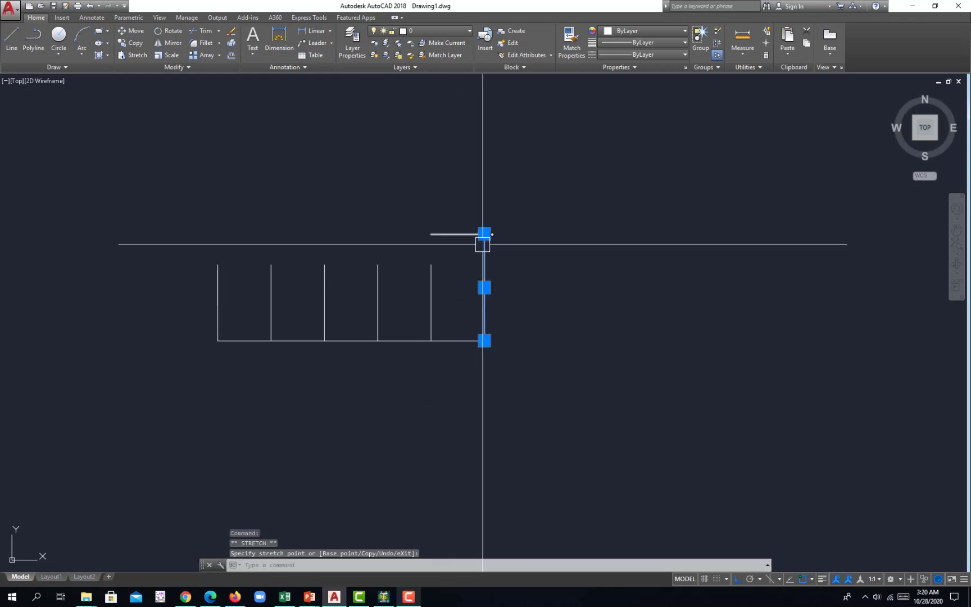
key(Escape)
Step: Draw the sloping top chord from the bottom chord's left end to the top of the rightmost vertical
text(l)
key(Return)
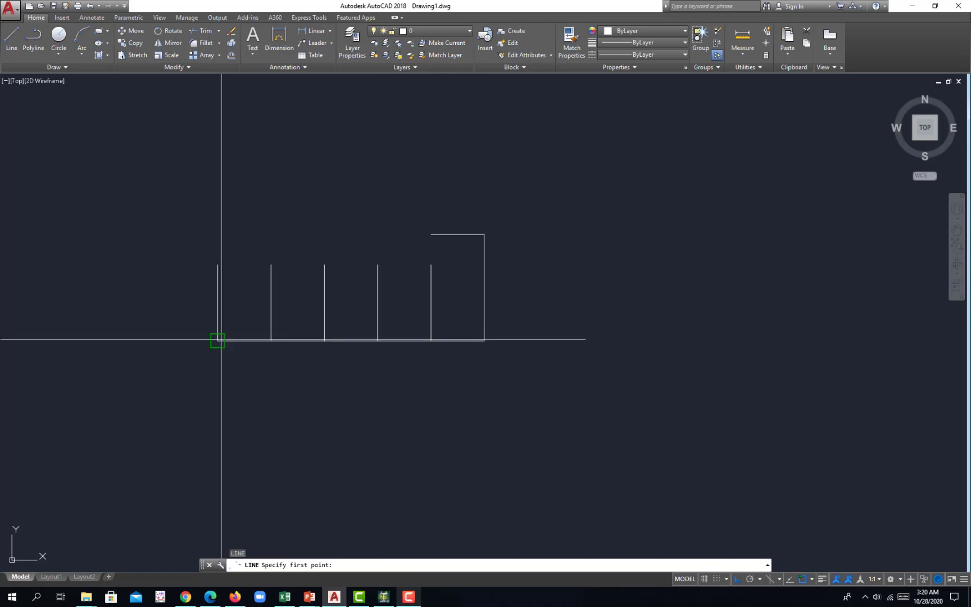
click(218, 340)
click(484, 234)
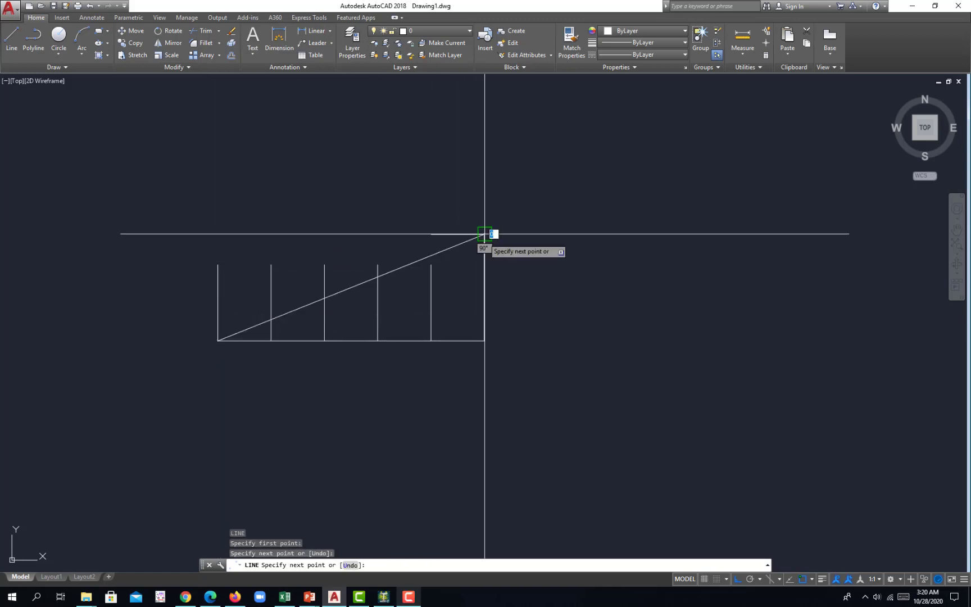
key(Return)
Step: Extend the fifth vertical from the left up to the sloping top chord
middle_drag(442, 320, 461, 321)
text(tr)
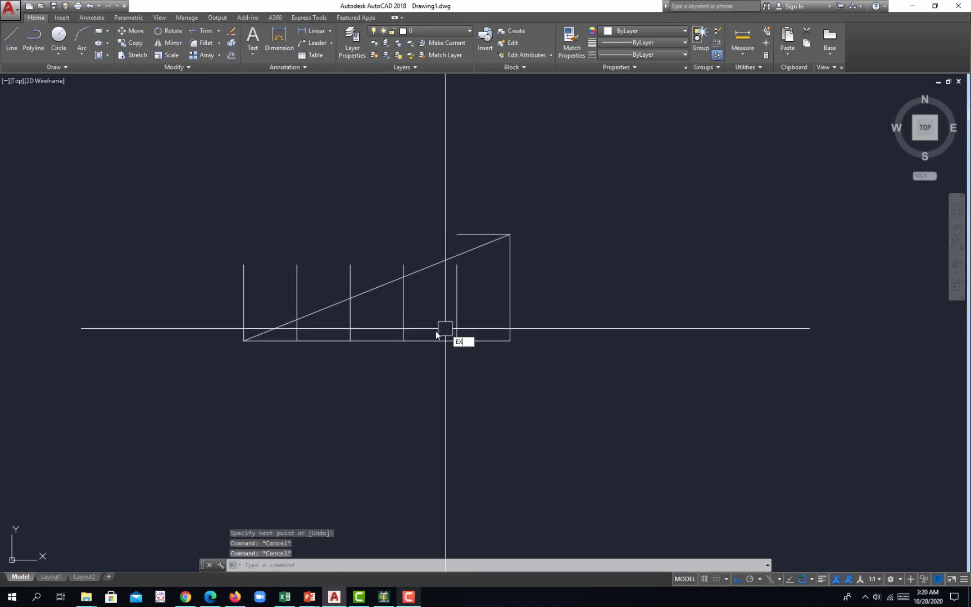
key(Return)
key(Escape)
key(Escape)
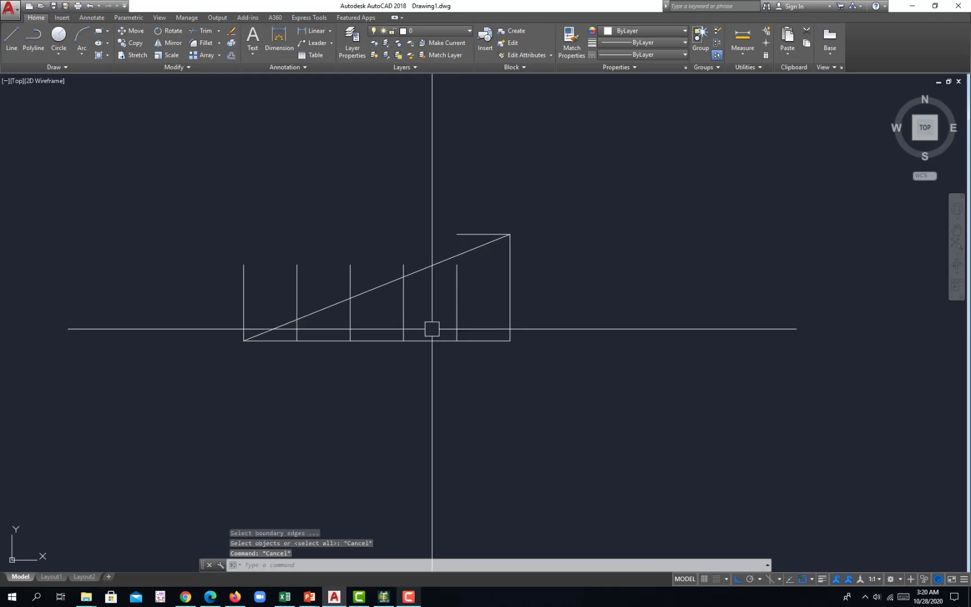
click(443, 263)
key(Return)
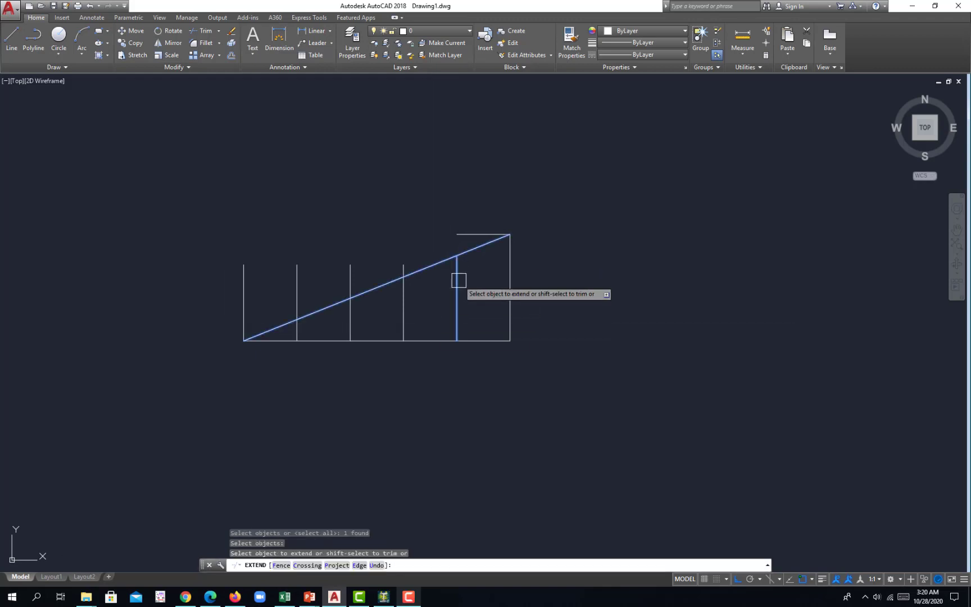
click(454, 275)
key(Escape)
Step: Trim the parts of the second, third and fourth verticals that project above the sloping top chord
text(TR)
key(Return)
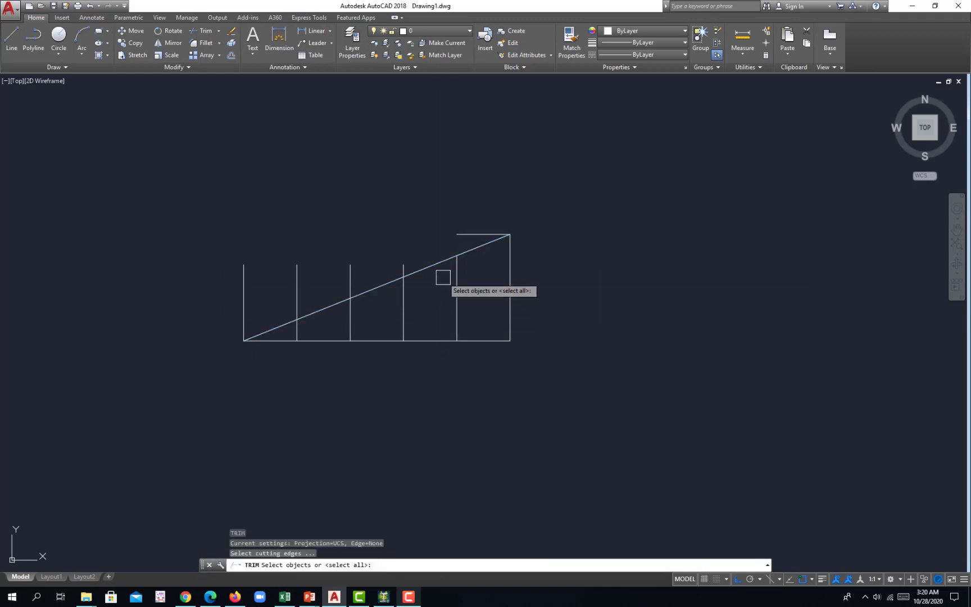
click(430, 265)
key(Return)
click(417, 259)
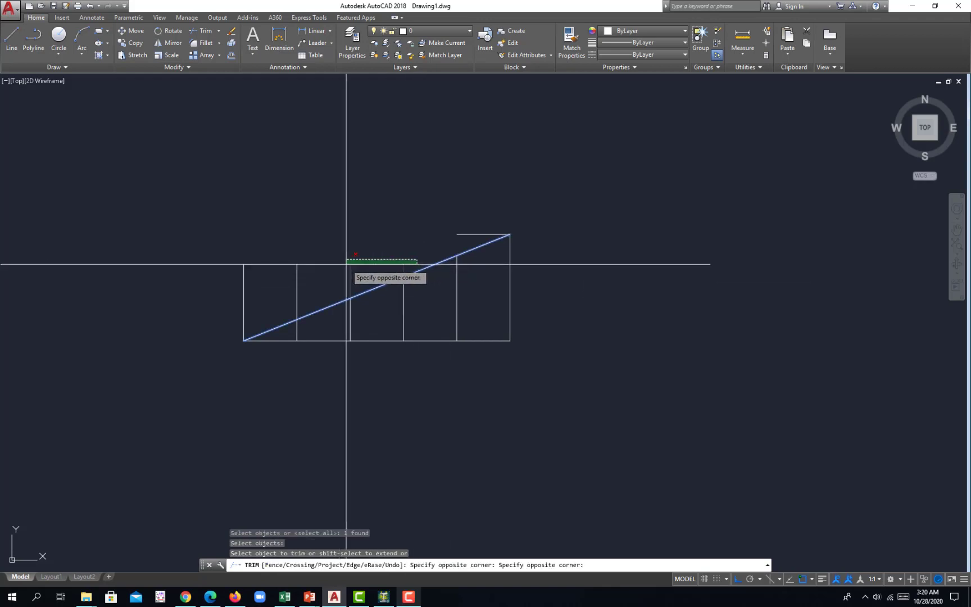
click(345, 268)
click(360, 272)
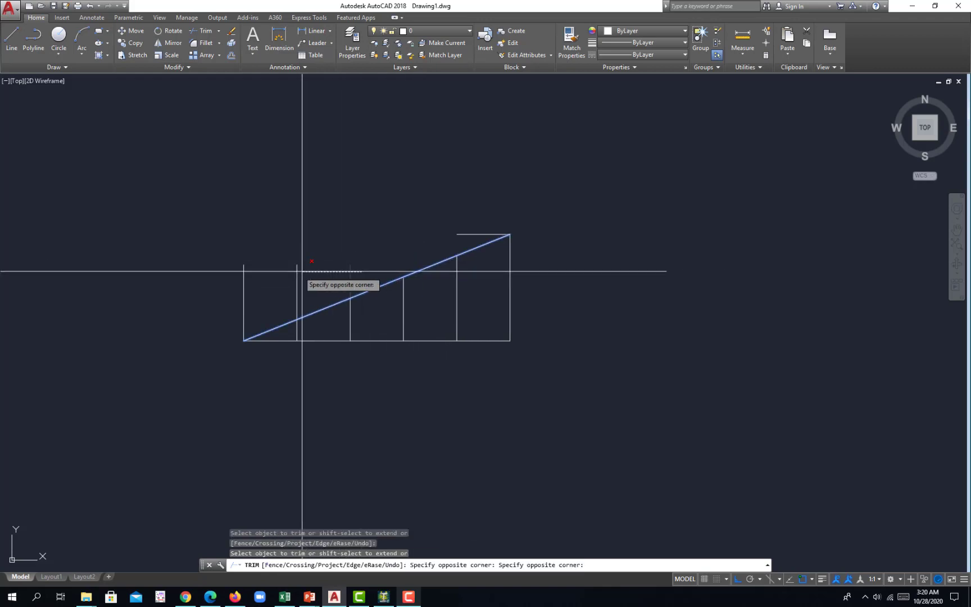
click(287, 271)
key(Escape)
Step: Delete the leftmost vertical and the horizontal height guide above the truss
click(262, 271)
click(234, 275)
key(Delete)
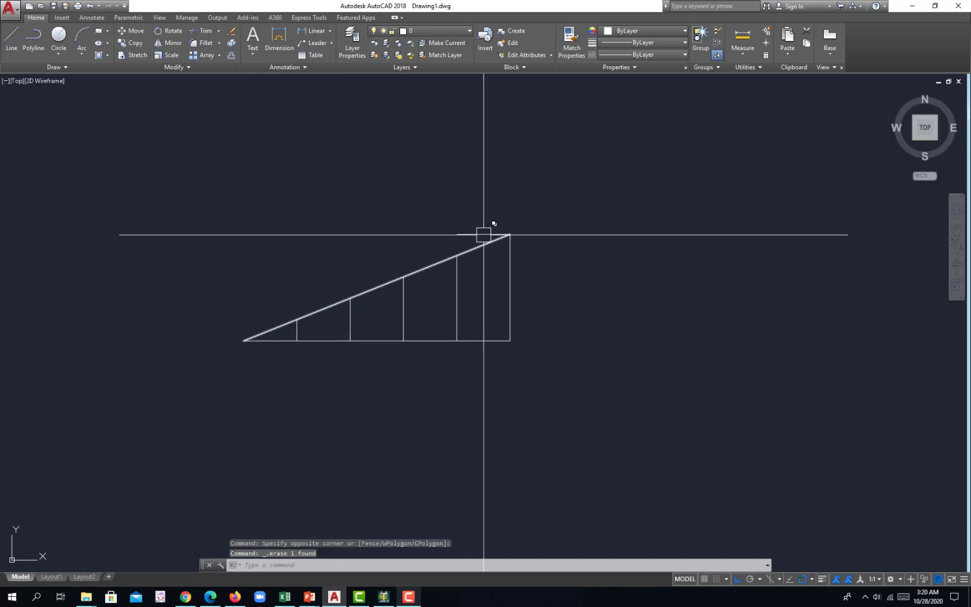
click(483, 233)
key(Delete)
middle_drag(455, 284, 456, 274)
key(Escape)
key(Escape)
middle_drag(425, 318, 433, 321)
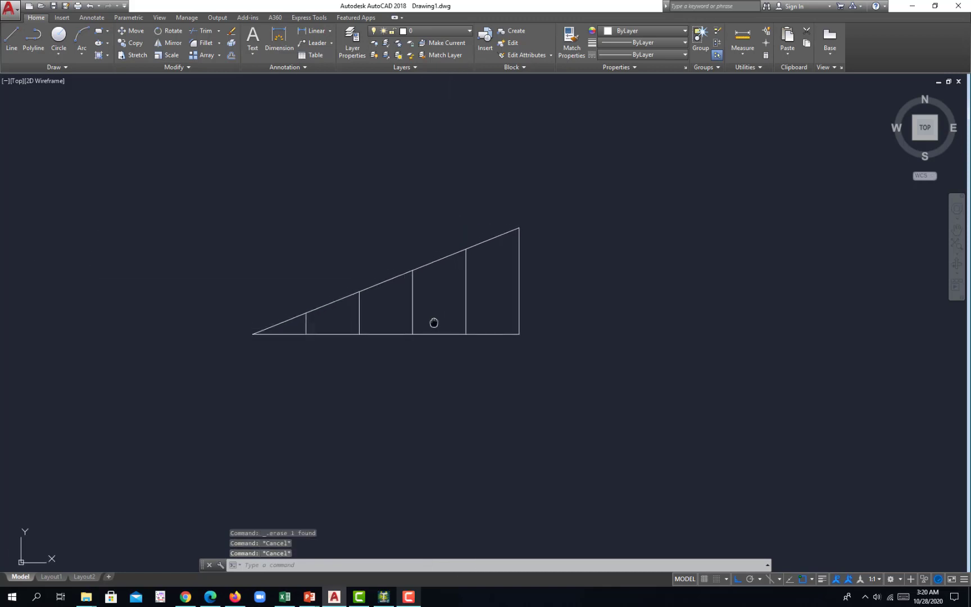
text(T)
key(Return)
key(Return)
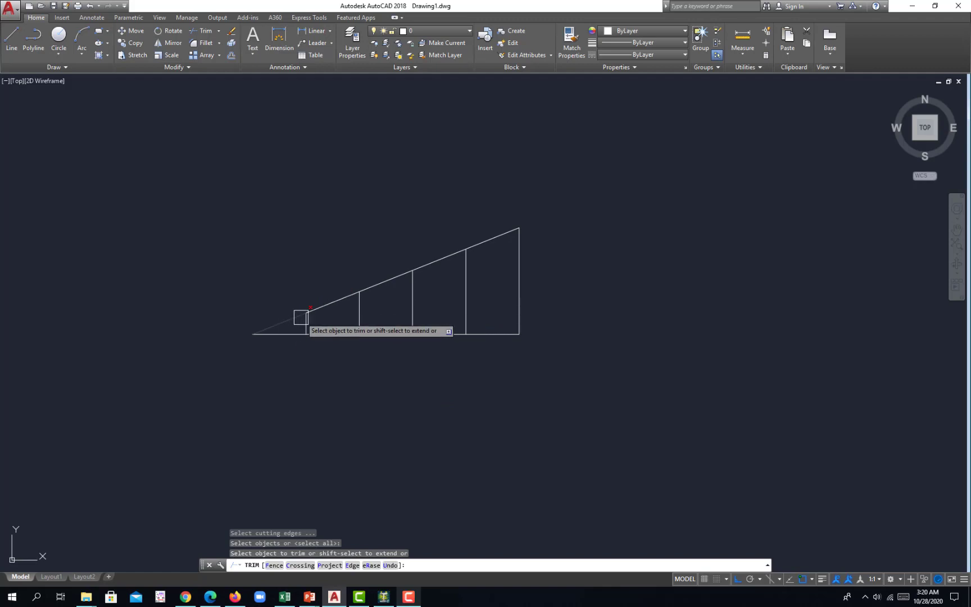
key(Escape)
click(332, 303)
mouse_move(365, 385)
middle_down()
mouse_move(389, 388)
mouse_move(362, 392)
mouse_move(372, 378)
mouse_move(361, 359)
middle_up()
key(Escape)
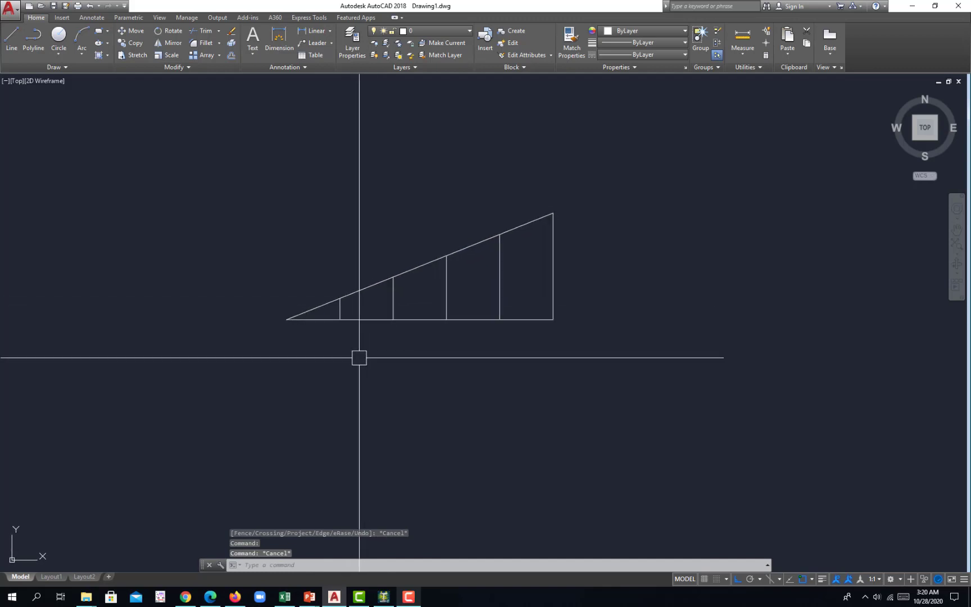
Step: Trim away the second and fourth segments of the sloping top chord, counted from the left end
text(tr)
key(Return)
key(Return)
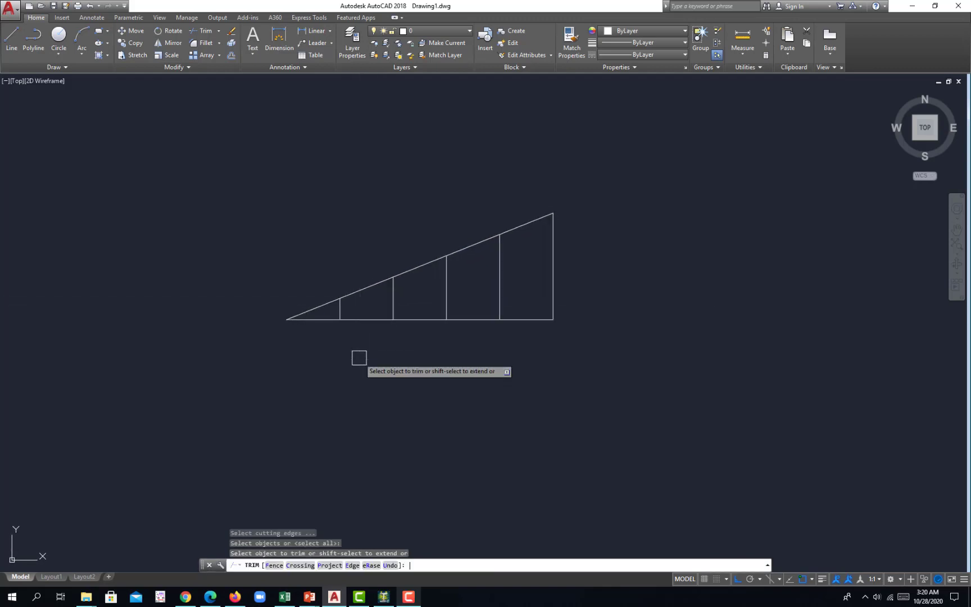
click(368, 287)
click(466, 247)
key(Escape)
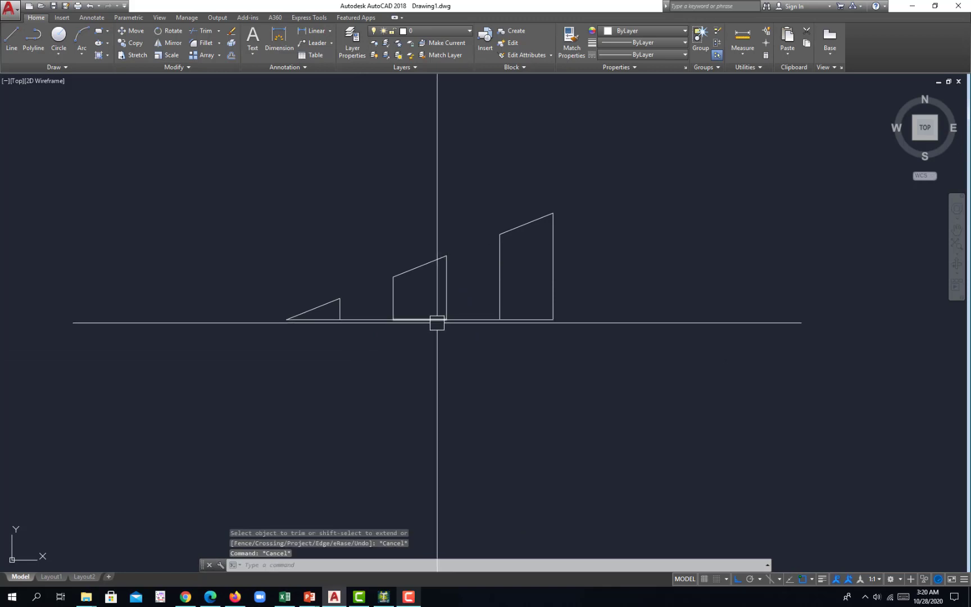
Step: Draw the missing second and fourth top chord segments as lines joining the tops of the adjacent verticals
text(l)
key(Return)
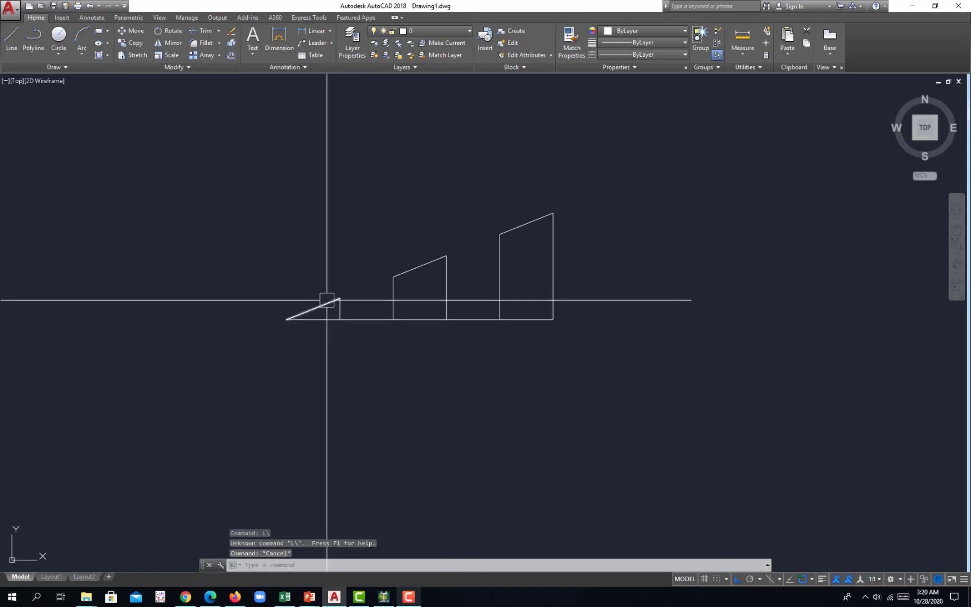
click(338, 297)
click(393, 276)
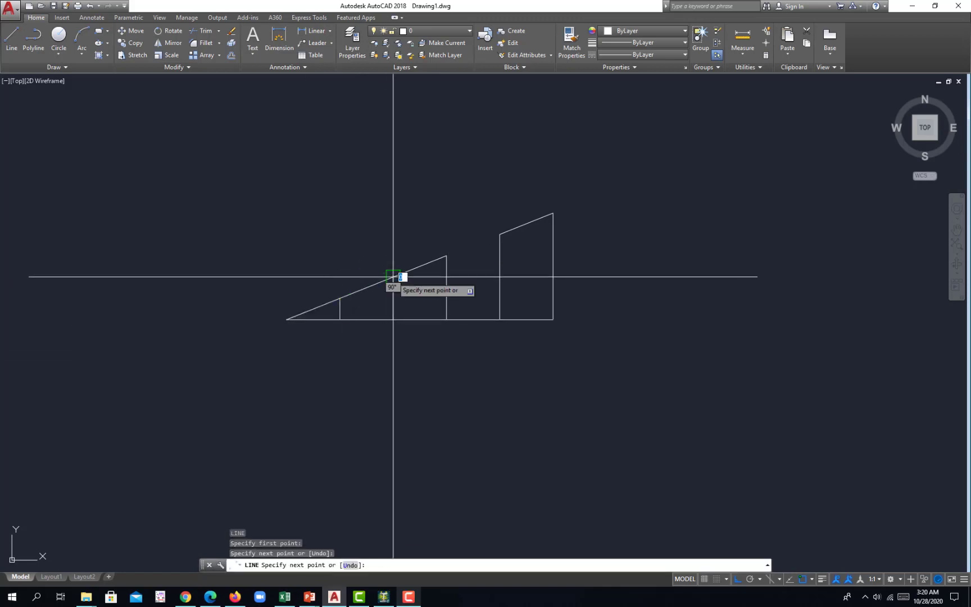
key(Return)
key(Return)
click(446, 256)
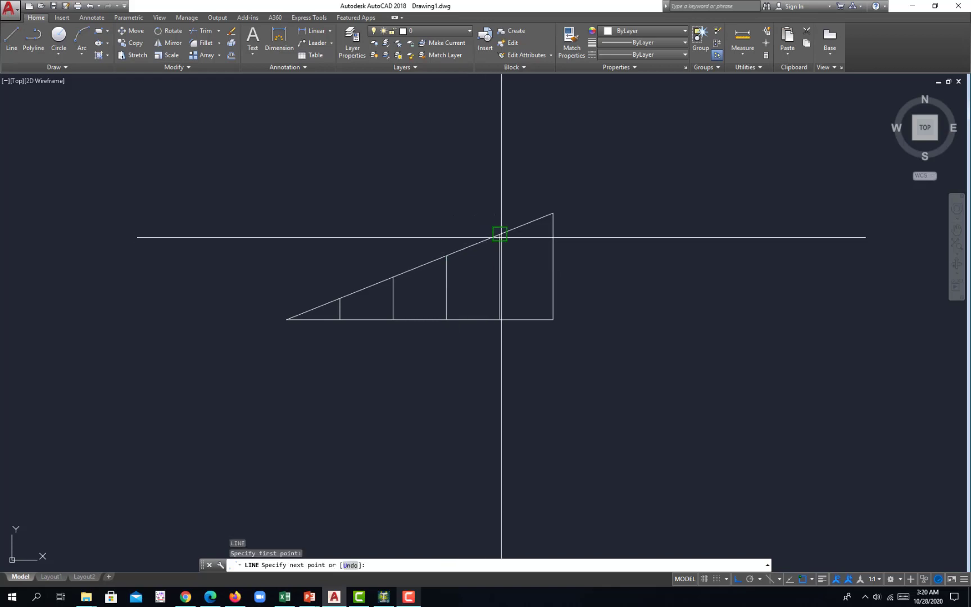
click(499, 234)
key(Return)
Step: Draw diagonals from the foot of the rightmost vertical and of the vertical before it to the top of each one's left neighbour
key(Return)
click(553, 319)
click(499, 234)
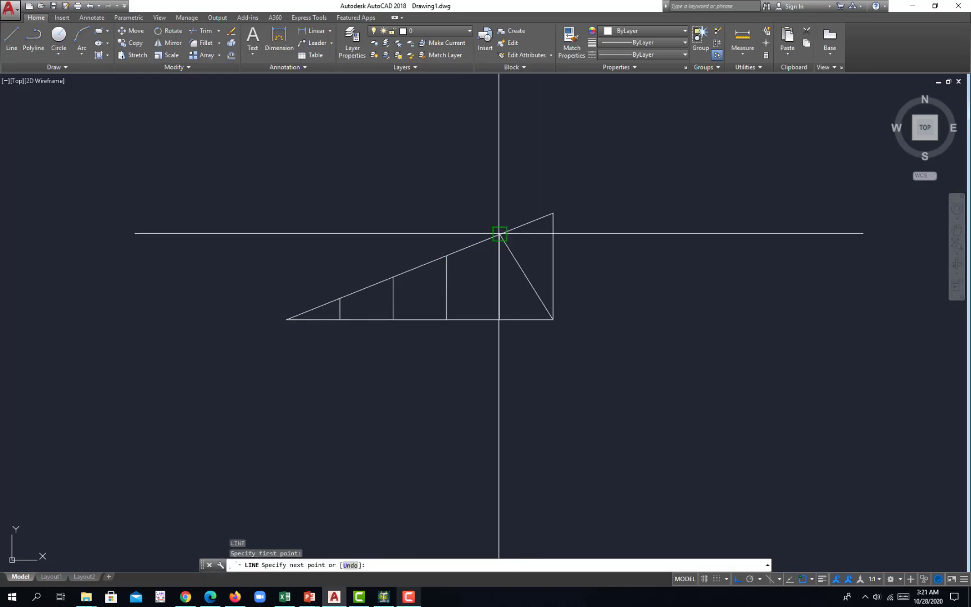
key(Return)
key(Return)
click(500, 320)
click(446, 256)
key(Return)
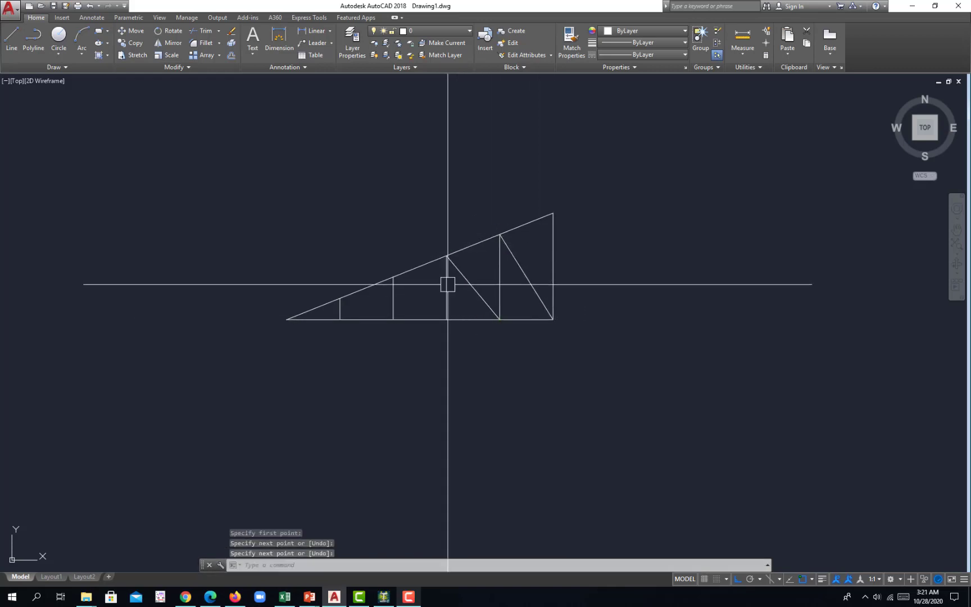
Step: Draw diagonals from the feet of the third and second verticals from the left to the tops of the second and first verticals
key(Return)
click(446, 319)
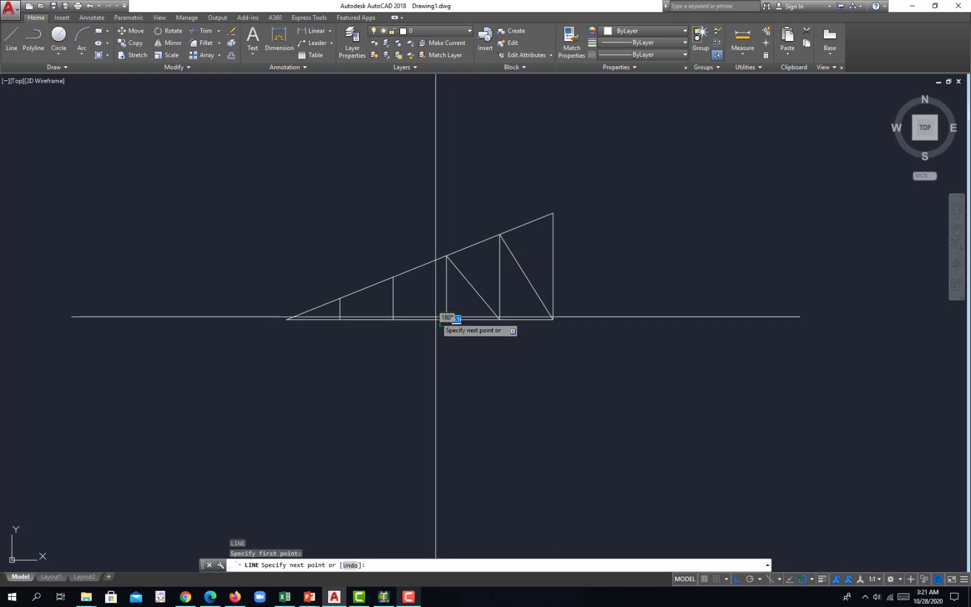
click(393, 277)
key(Return)
key(Return)
click(393, 320)
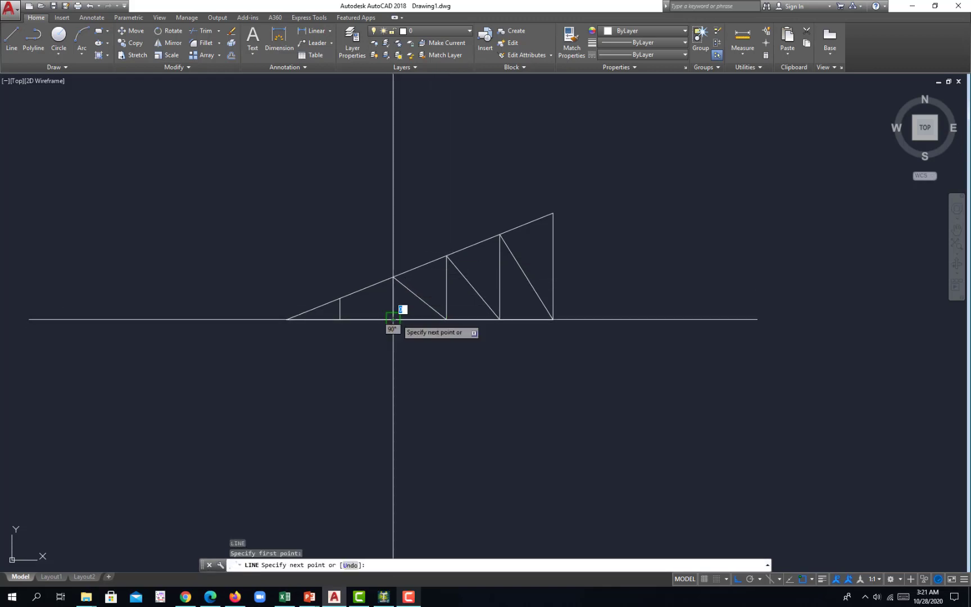
click(340, 297)
key(Return)
key(Escape)
Step: Mirror the half truss about its tallest vertical, keeping the source objects
click(579, 364)
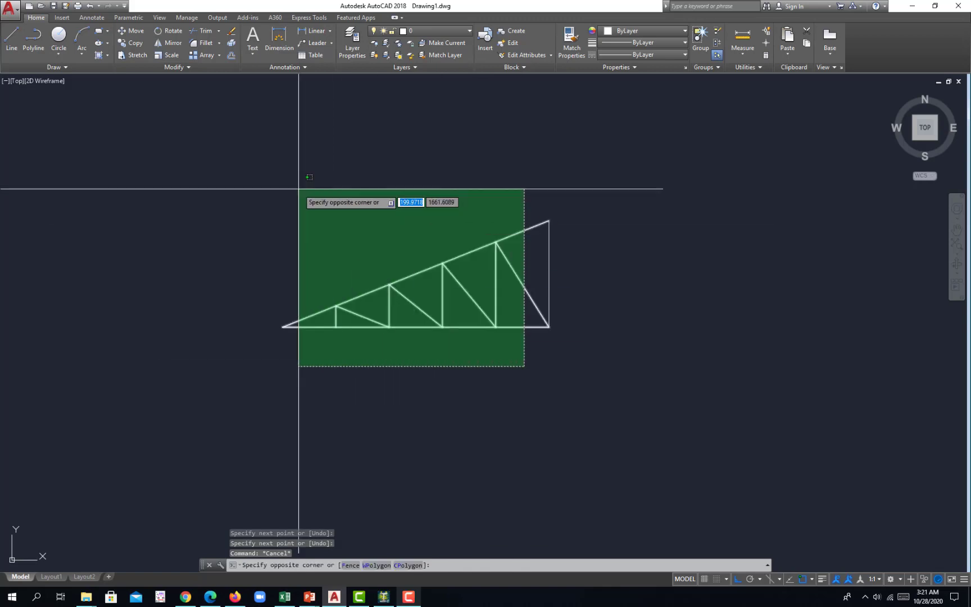
click(250, 182)
text(mi)
key(Return)
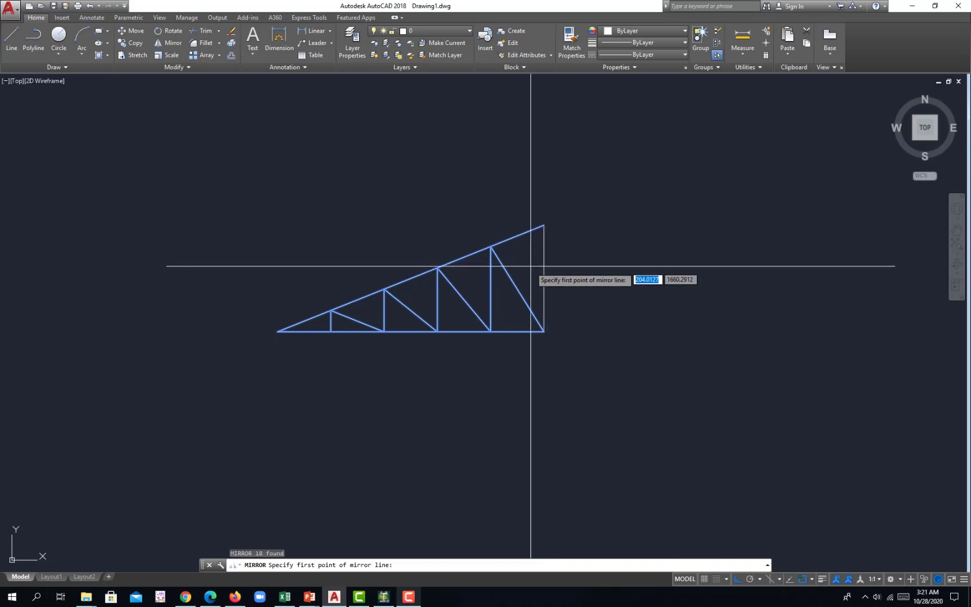
click(544, 278)
middle_drag(542, 269, 528, 251)
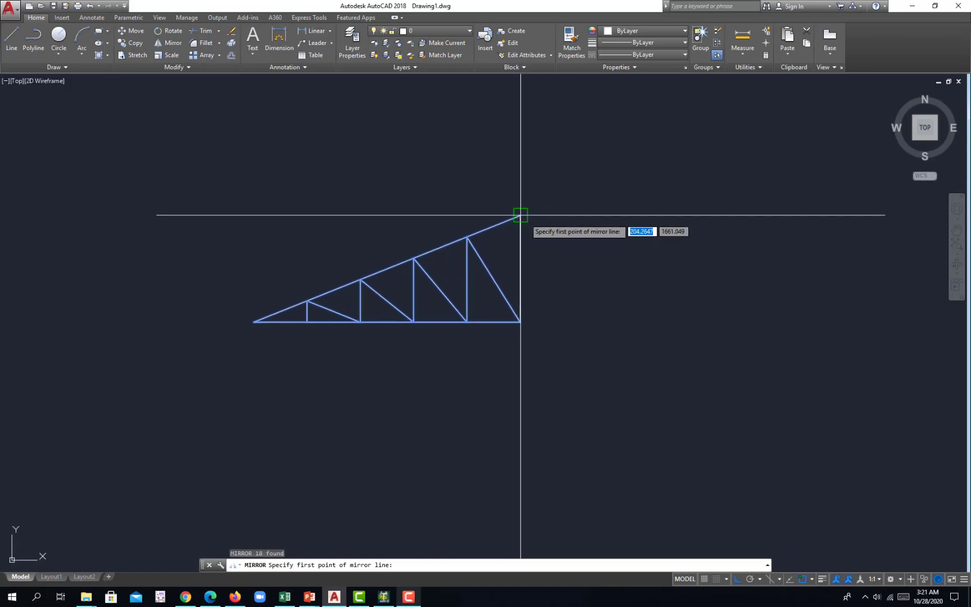
click(519, 322)
key(Return)
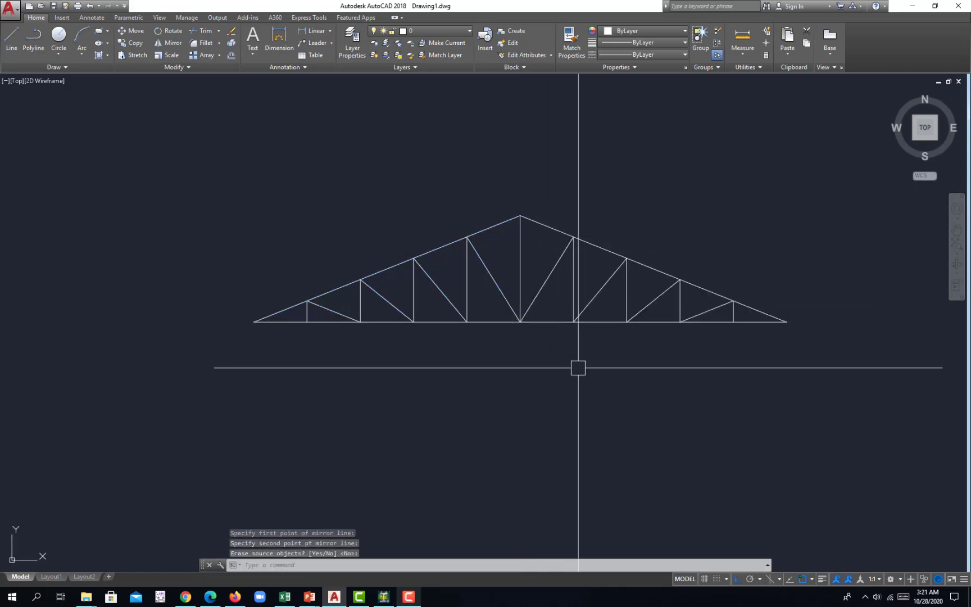
scroll(502, 363, down, 4)
middle_drag(502, 363, 495, 320)
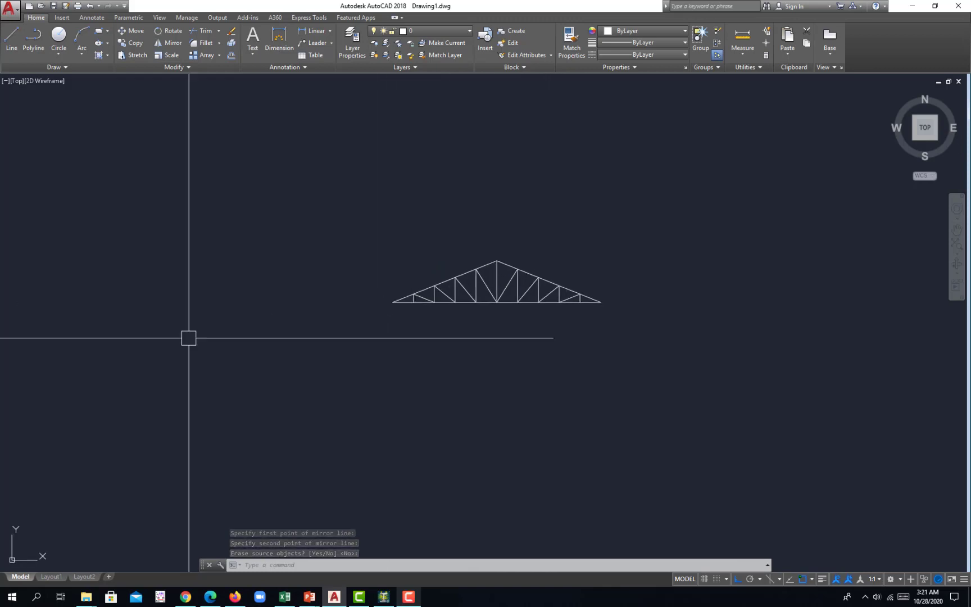
middle_drag(385, 358, 384, 370)
scroll(465, 337, up, 2)
middle_drag(464, 337, 407, 369)
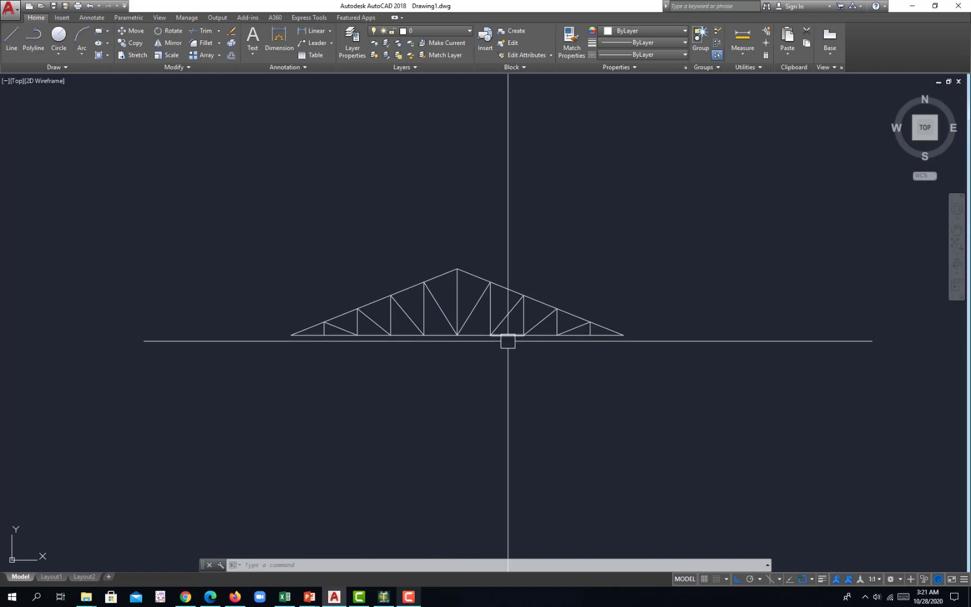
key(Escape)
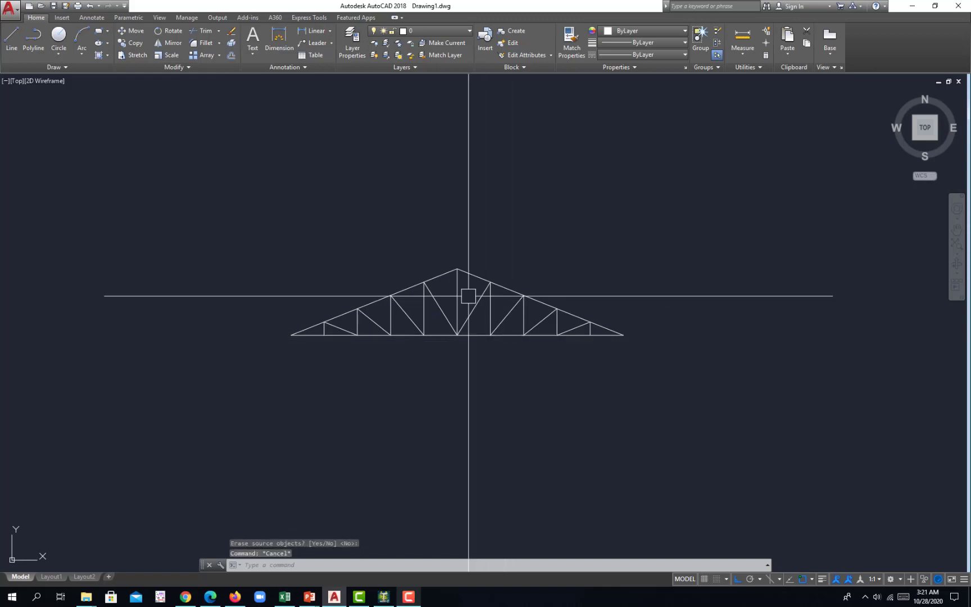
Step: Save the drawing as TRUSS in AutoCAD 2013/LT2013 DXF format in the desktop folder 101\DESIGN OF STEEL TRUSS
click(10, 7)
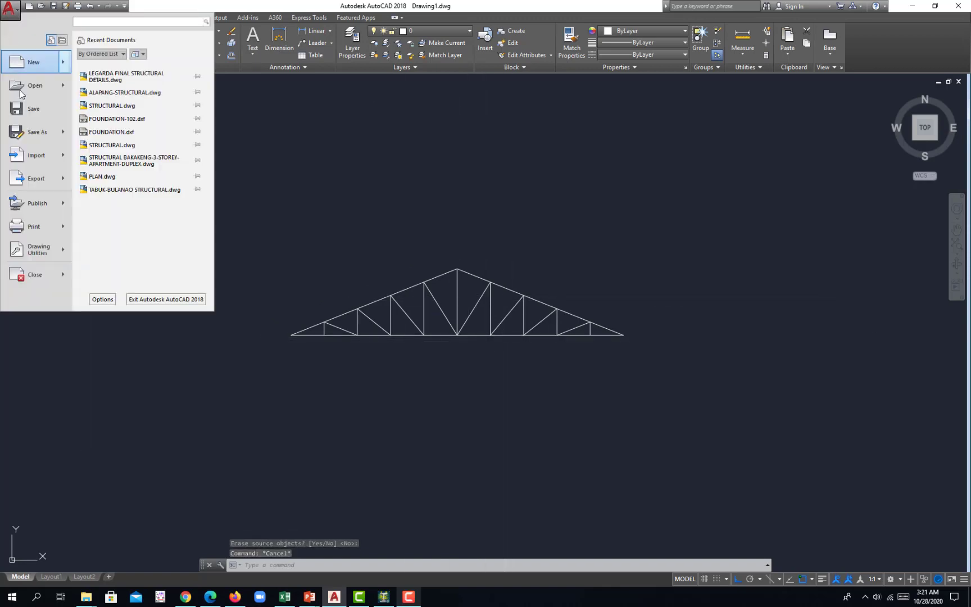
click(38, 134)
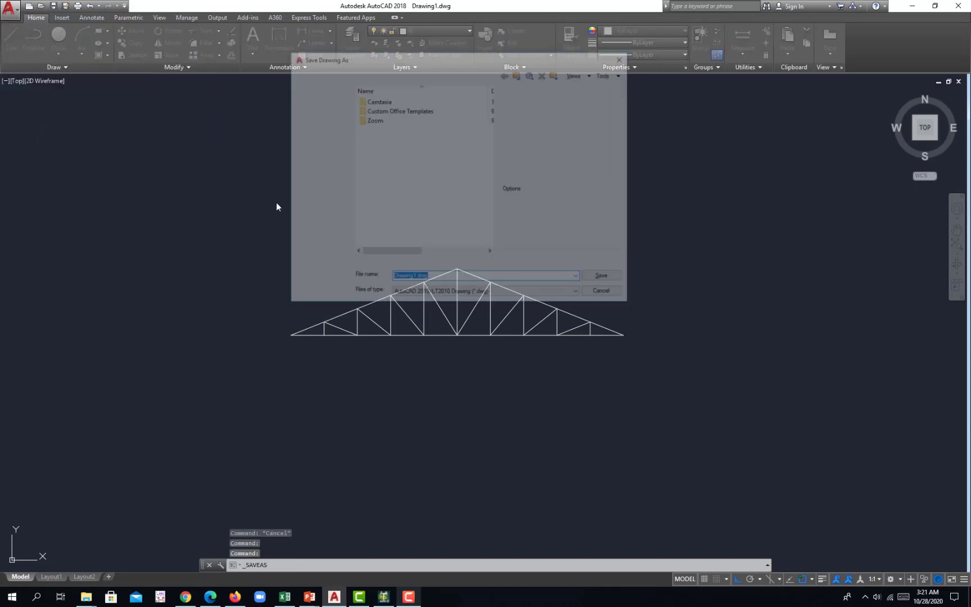
click(471, 294)
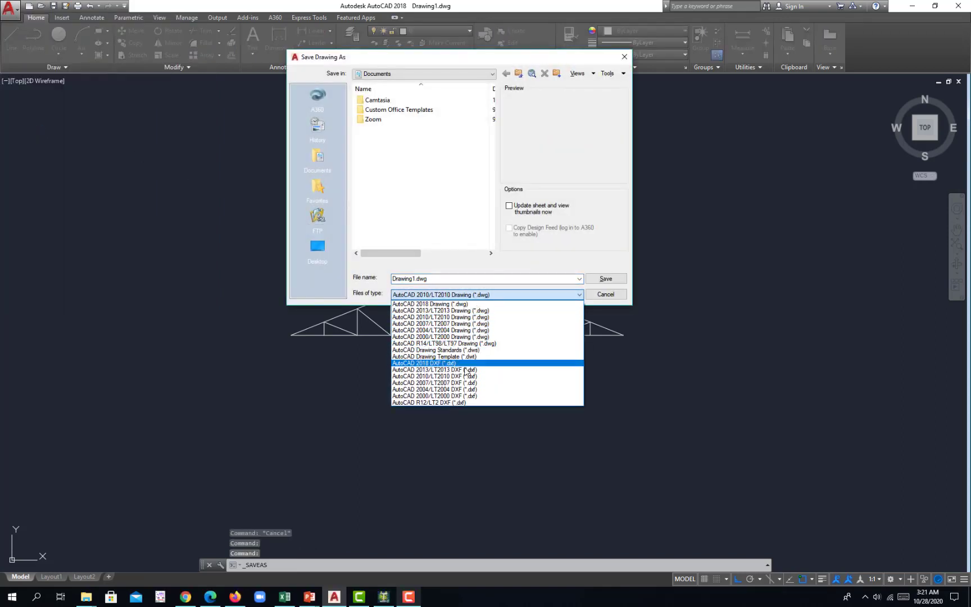
click(465, 369)
click(320, 247)
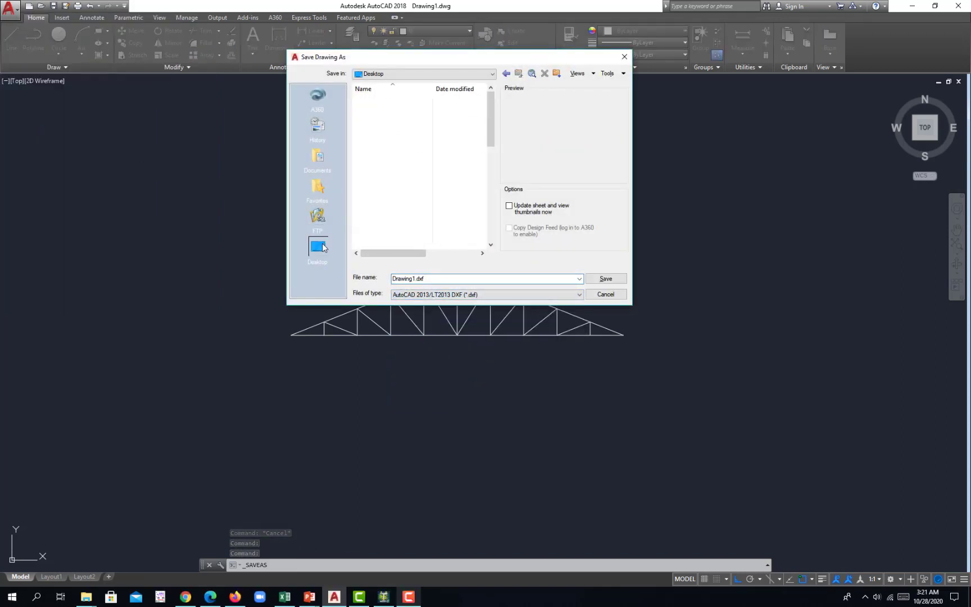
scroll(374, 169, down, 2)
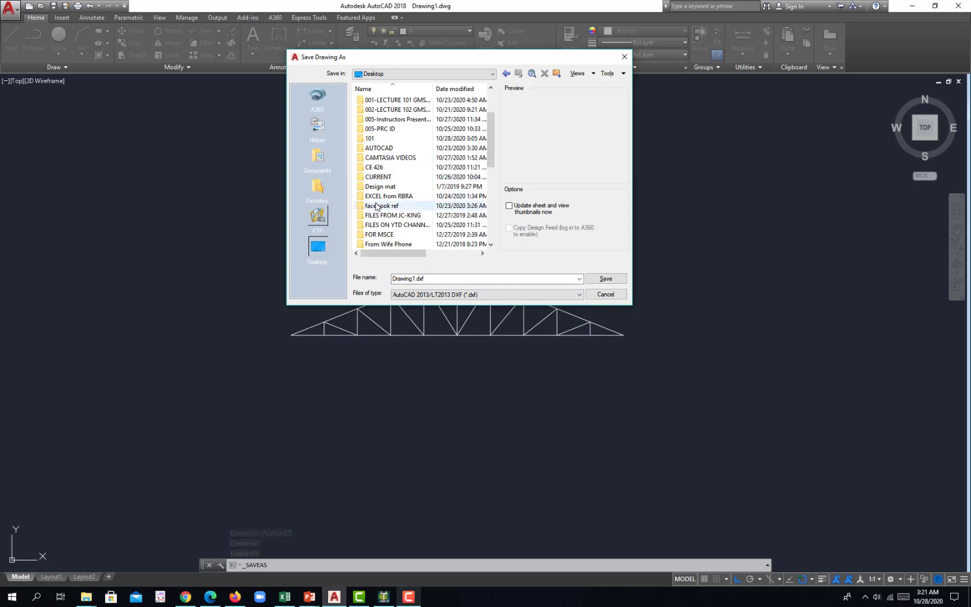
double_click(372, 138)
double_click(387, 101)
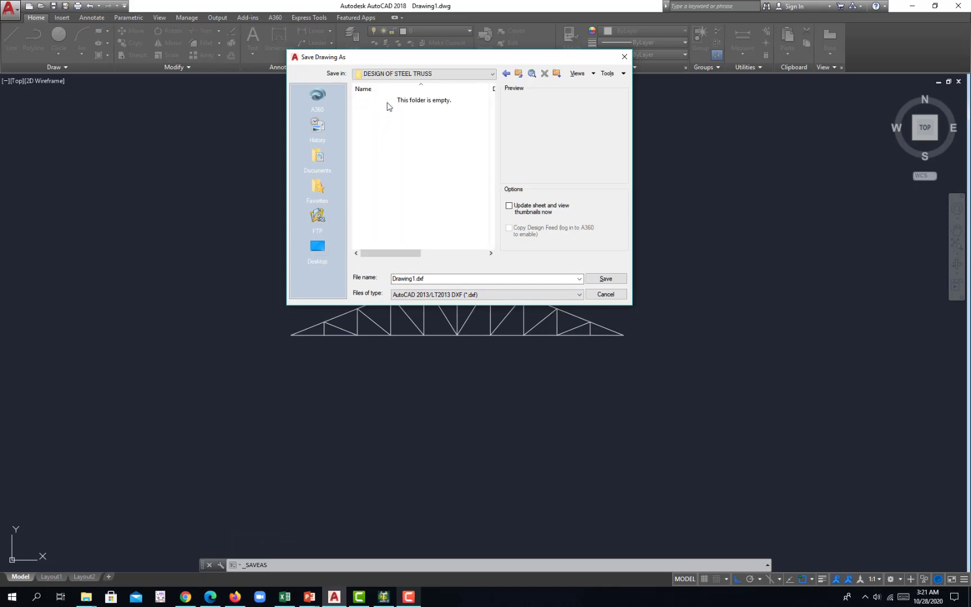
double_click(432, 278)
click(607, 279)
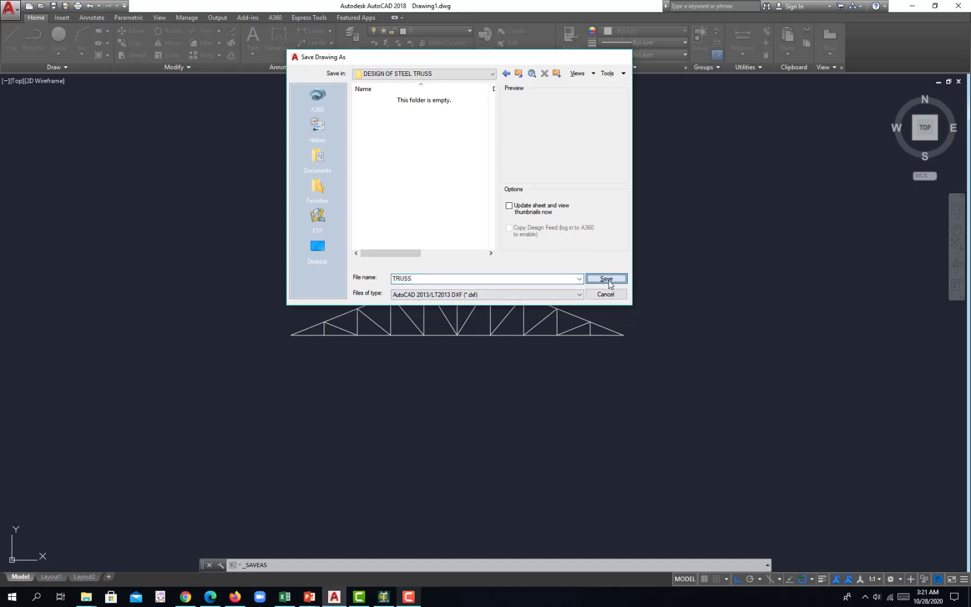
Step: Close AutoCAD to return to STAAD.Pro and decline its auto save
click(957, 5)
click(510, 320)
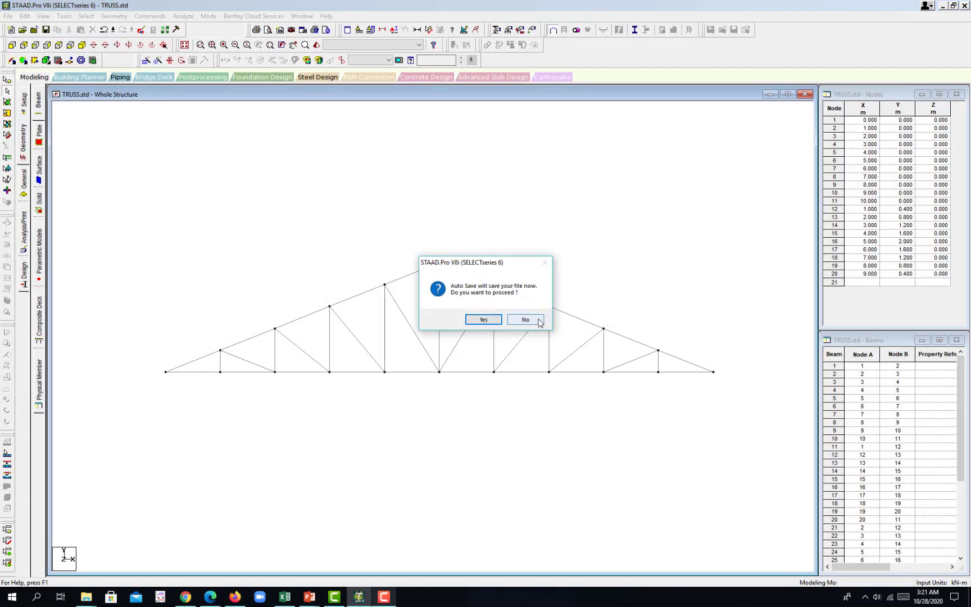
click(525, 319)
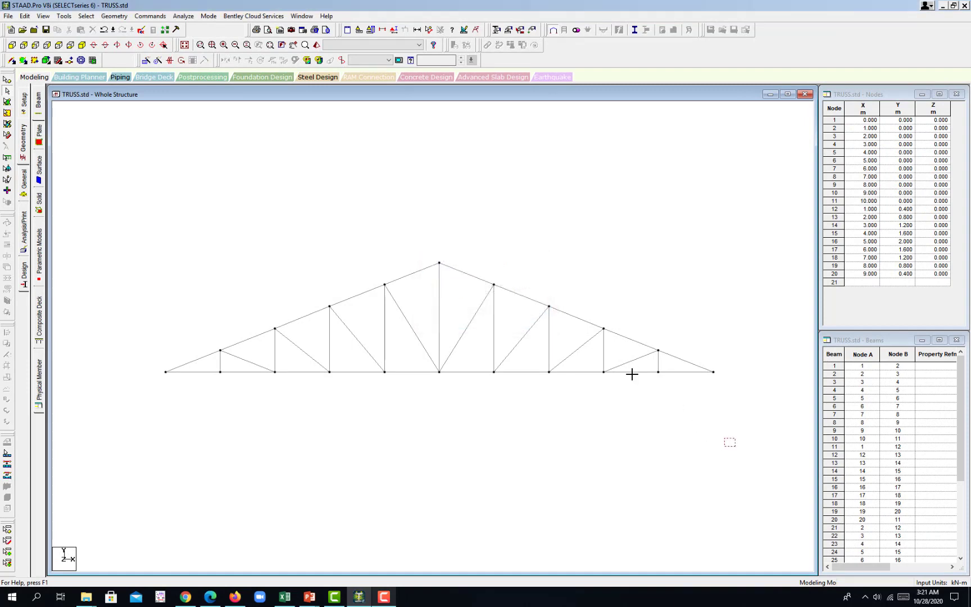
Step: Delete all members of the existing truss together with the nodes left unattached
drag(736, 447, 133, 163)
key(Delete)
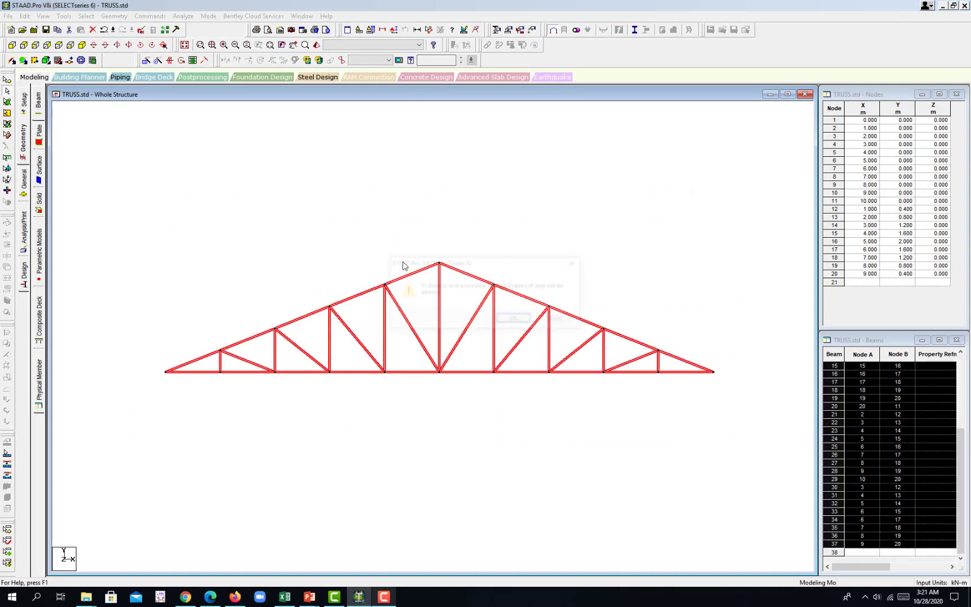
click(509, 319)
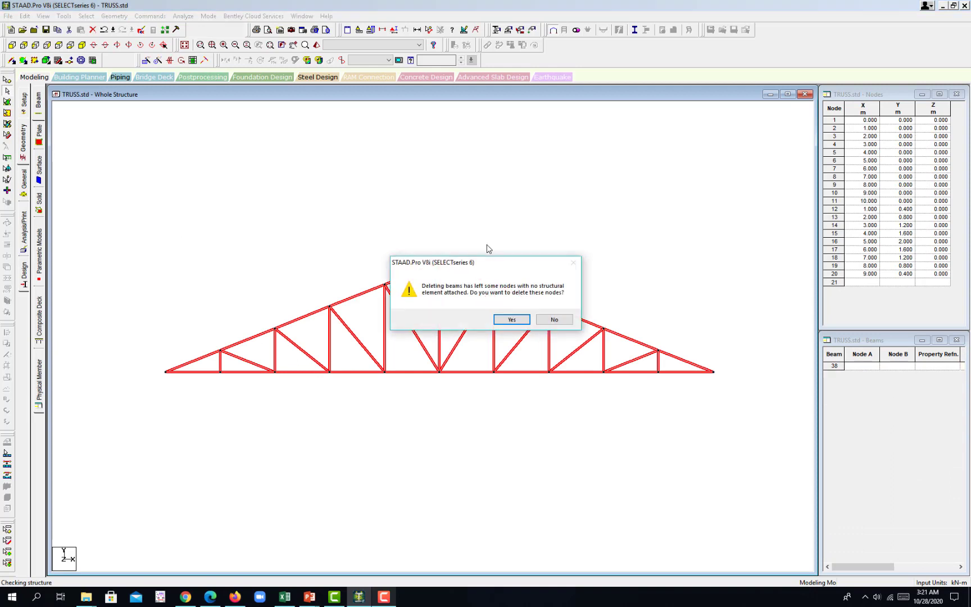
click(511, 319)
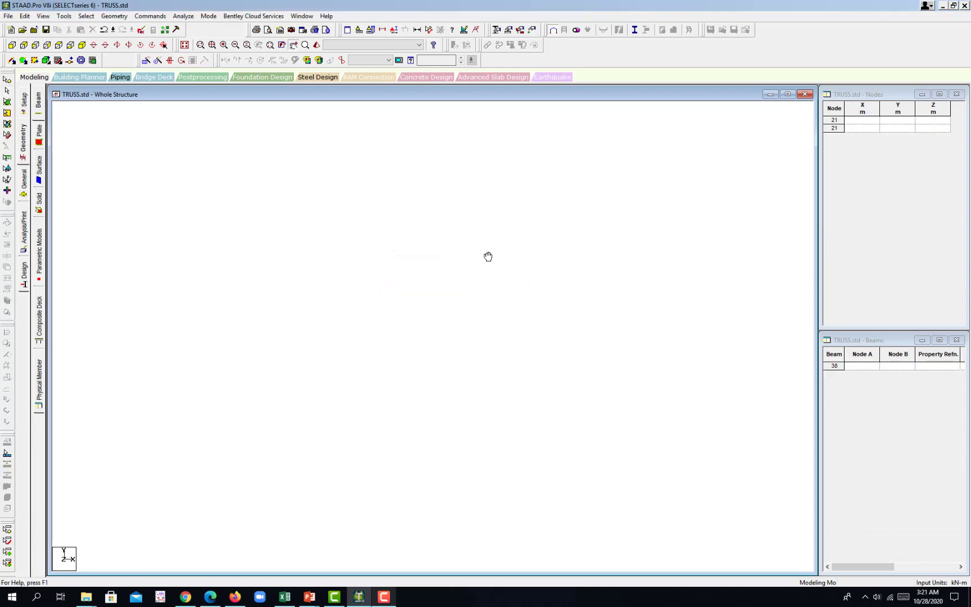
Step: Start a 3D DXF import, saving the changes to TRUSS.std
click(12, 16)
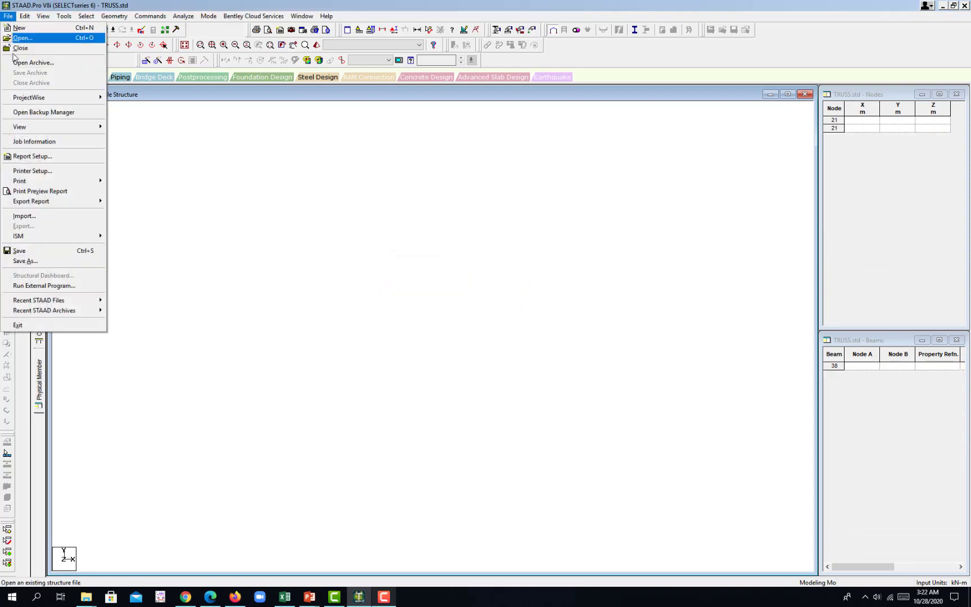
click(46, 225)
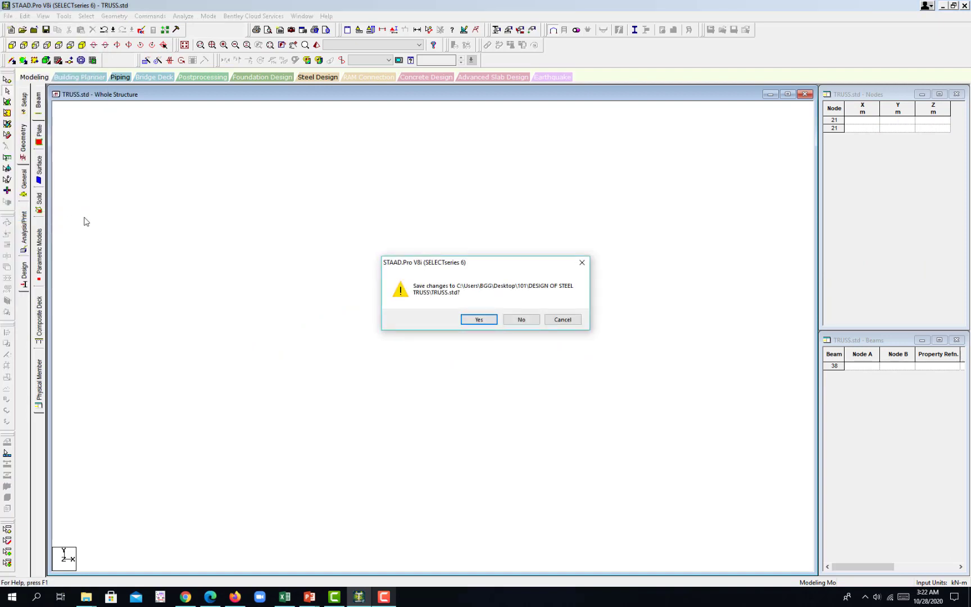
click(479, 319)
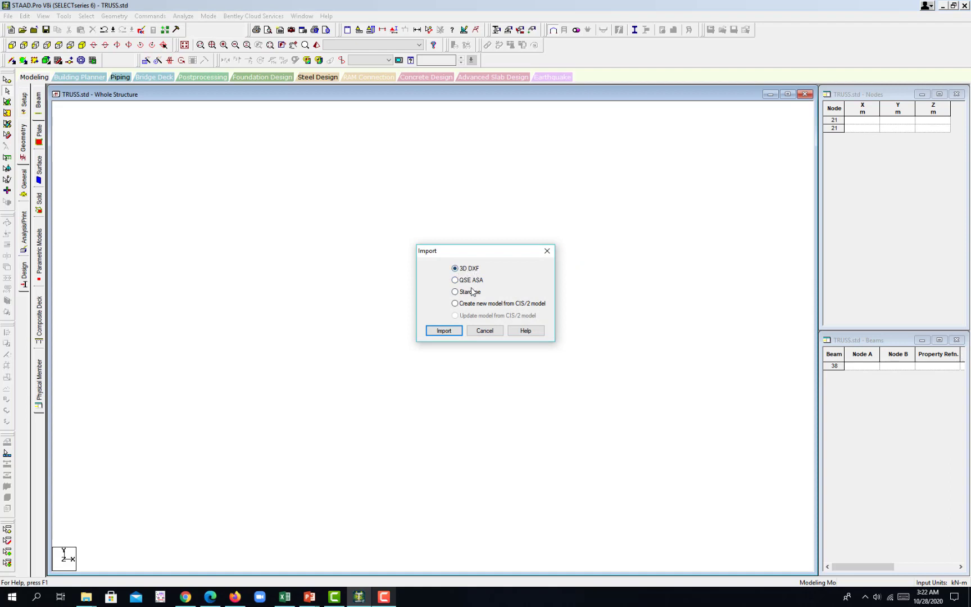
click(444, 331)
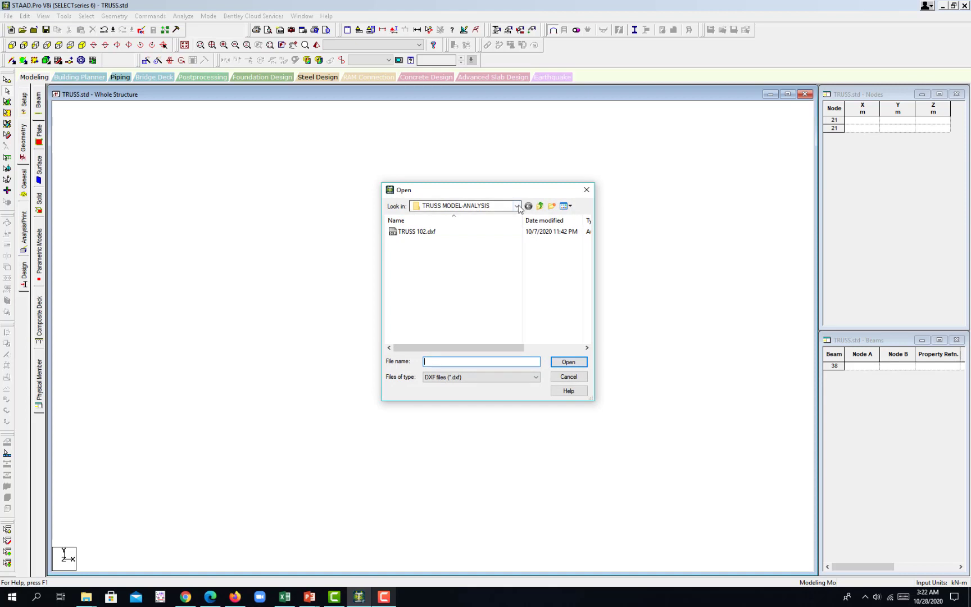
Step: Choose TRUSS.dxf in the folder 101\DESIGN OF STEEL TRUSS as the file to import
click(516, 205)
scroll(451, 277, up, 3)
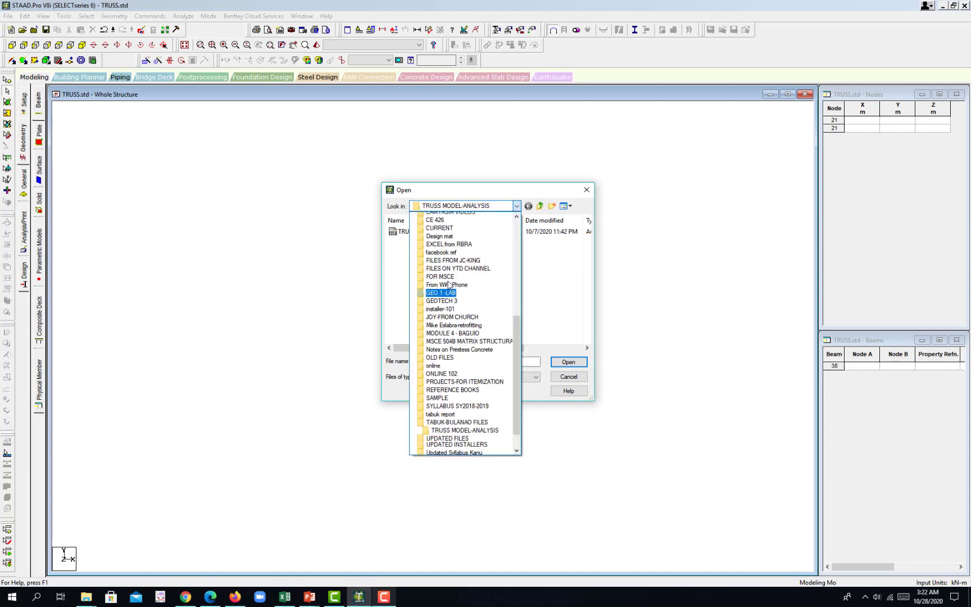
scroll(451, 276, up, 2)
click(439, 305)
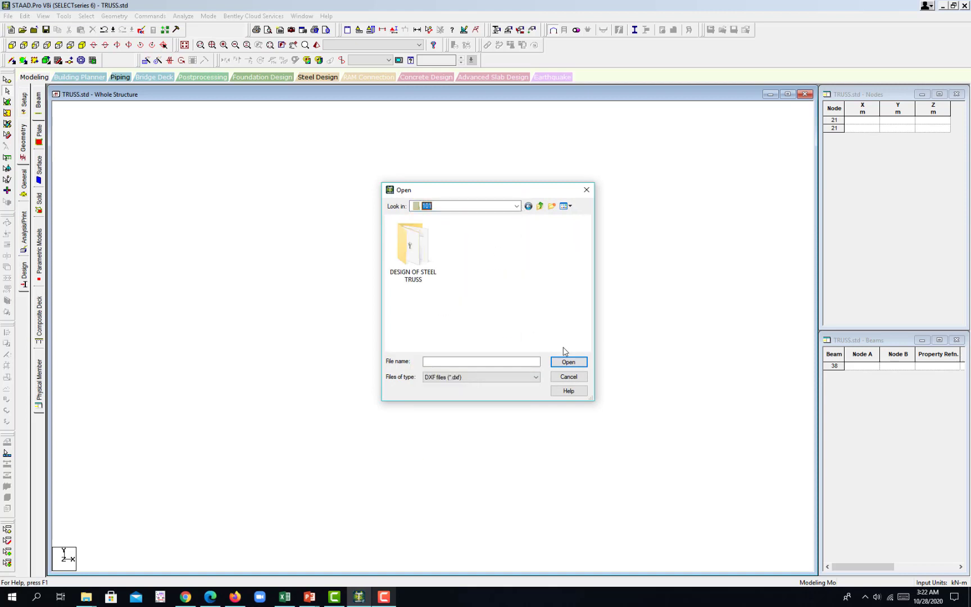
double_click(428, 276)
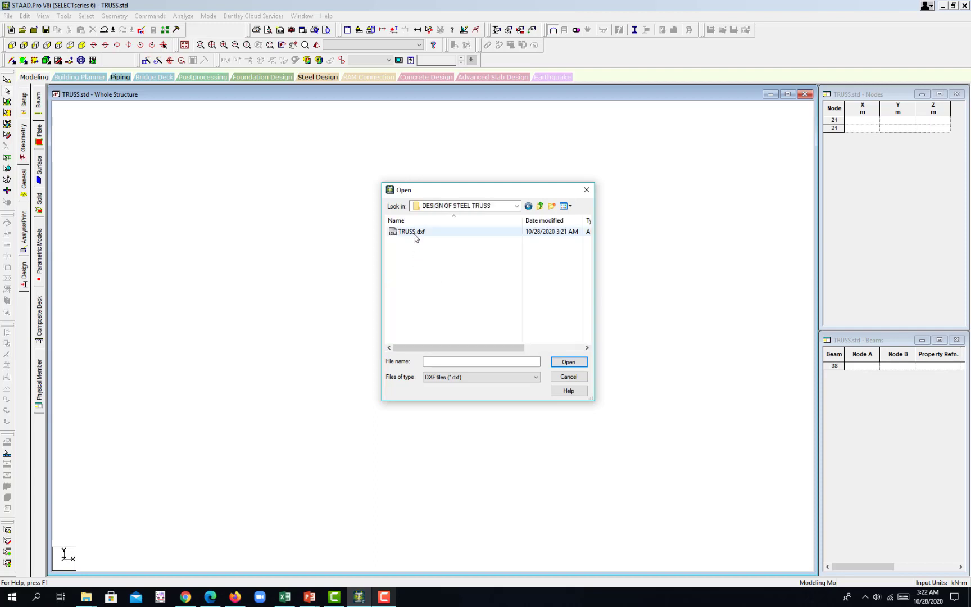
click(414, 232)
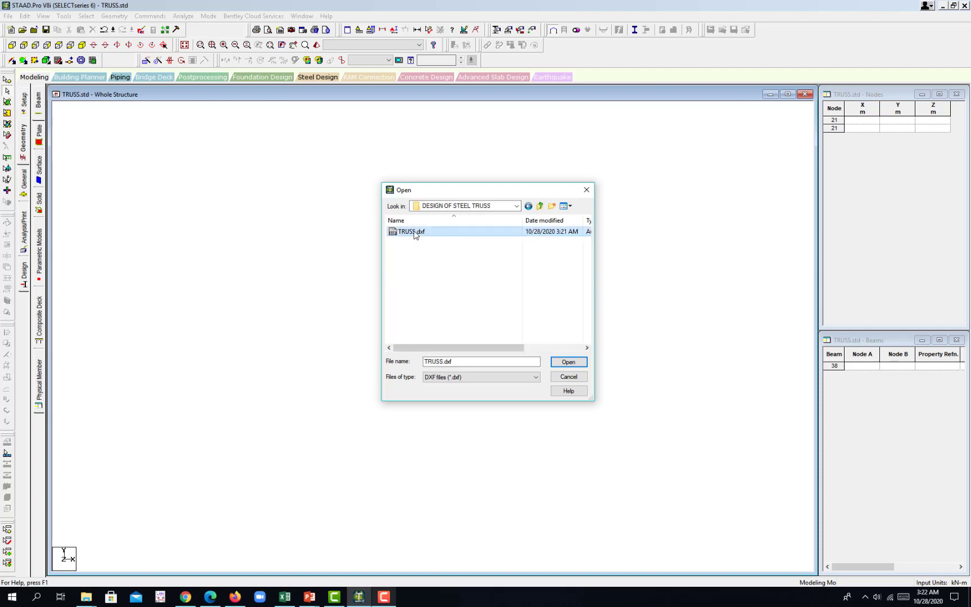
click(567, 363)
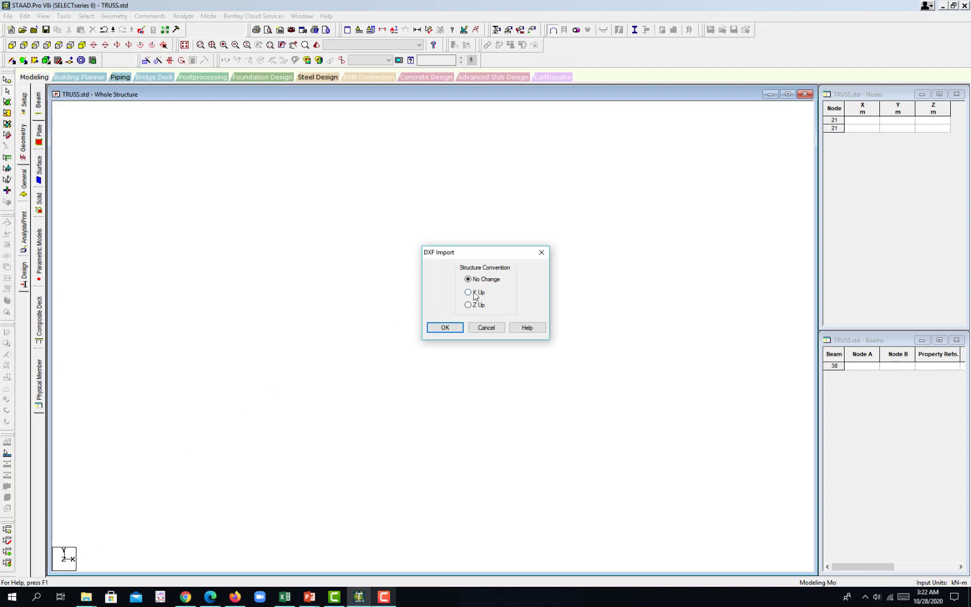
Step: Complete the DXF import with the No Change structure convention and input units of Meter and KiloNewton
click(462, 327)
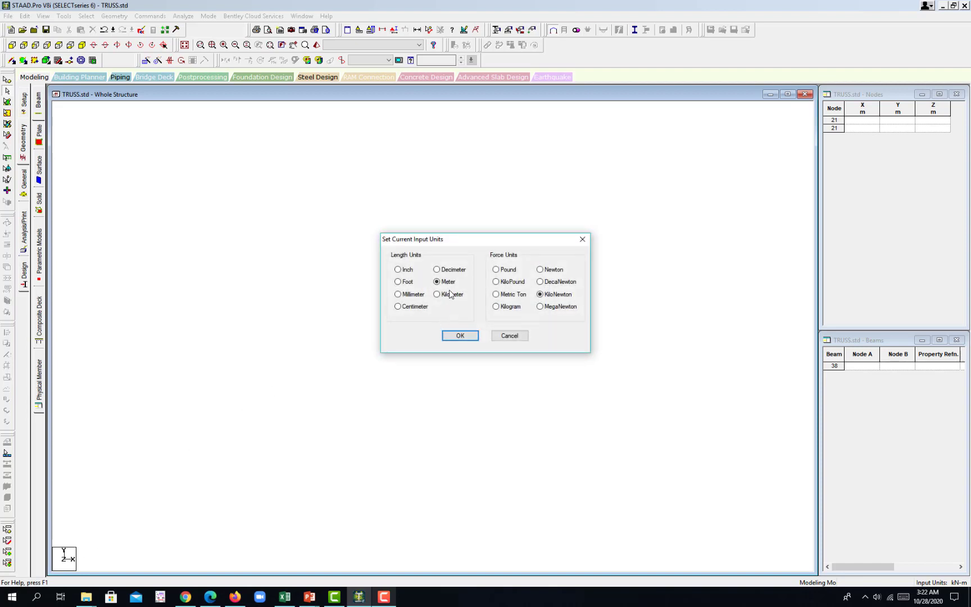
click(460, 336)
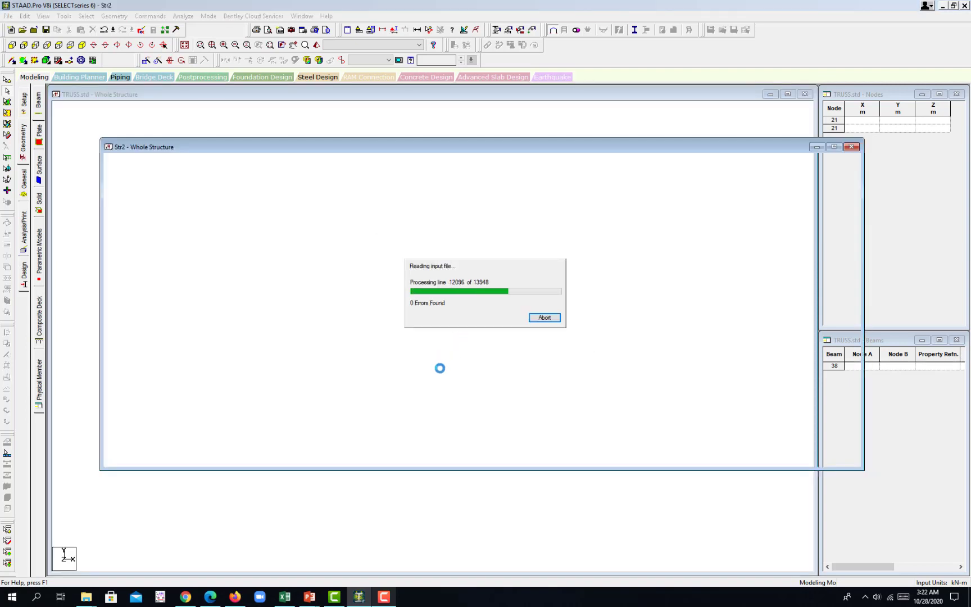
scroll(440, 377, down, 5)
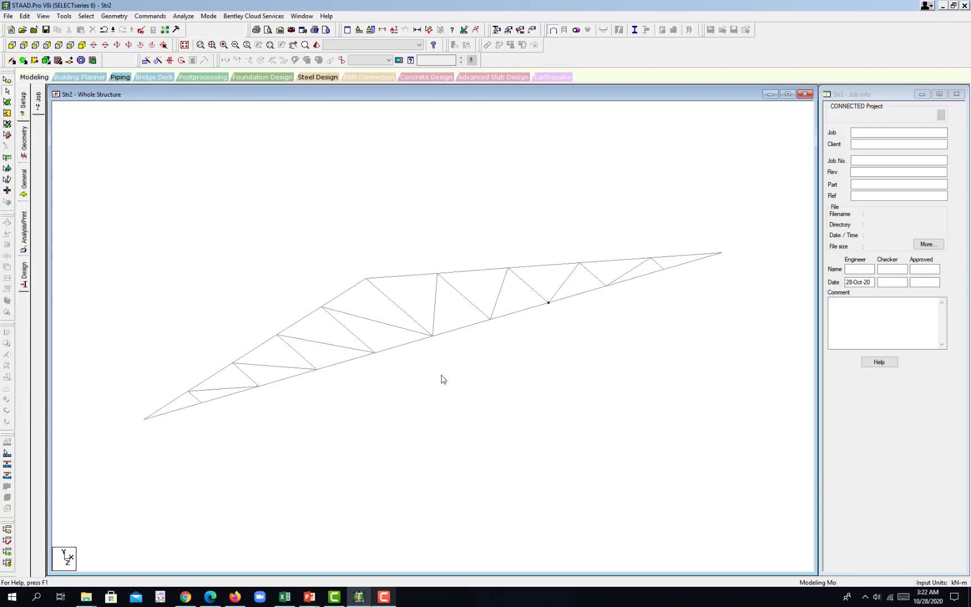
middle_drag(341, 289, 356, 267)
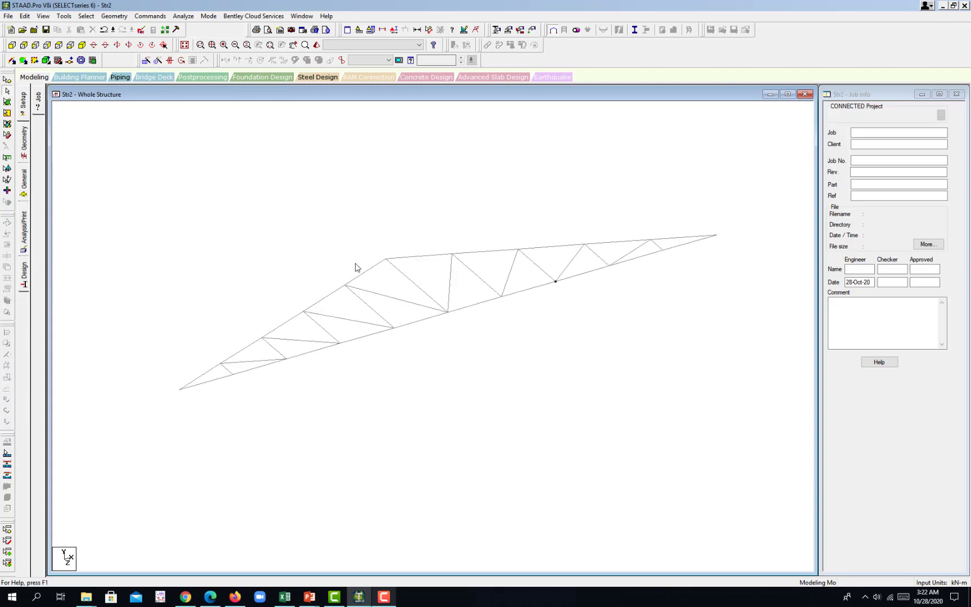
middle_drag(425, 264, 412, 275)
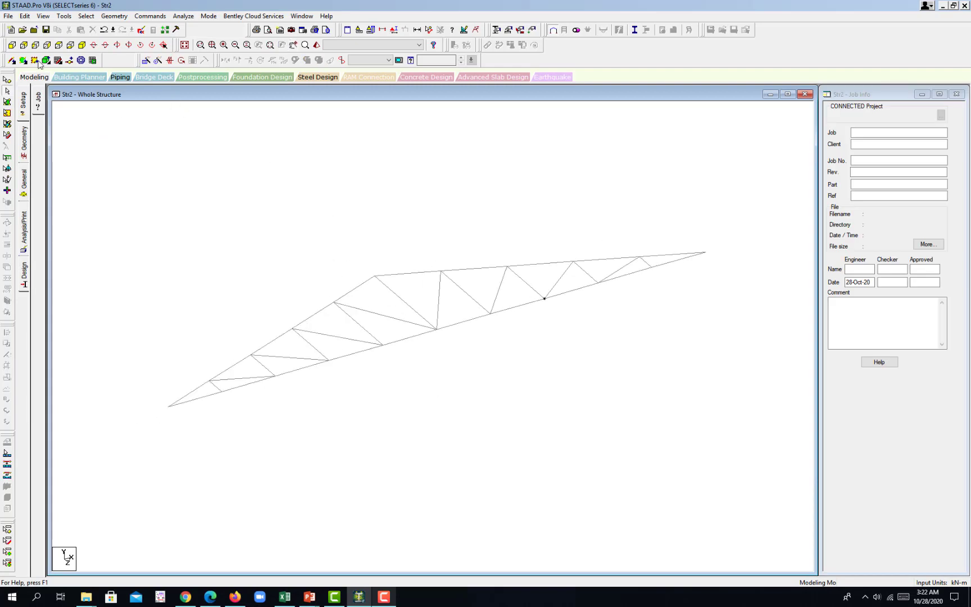
Step: Rotate the entire imported truss 90 degrees in Move mode about the bottom chord through its two end nodes, and show the front view
click(15, 46)
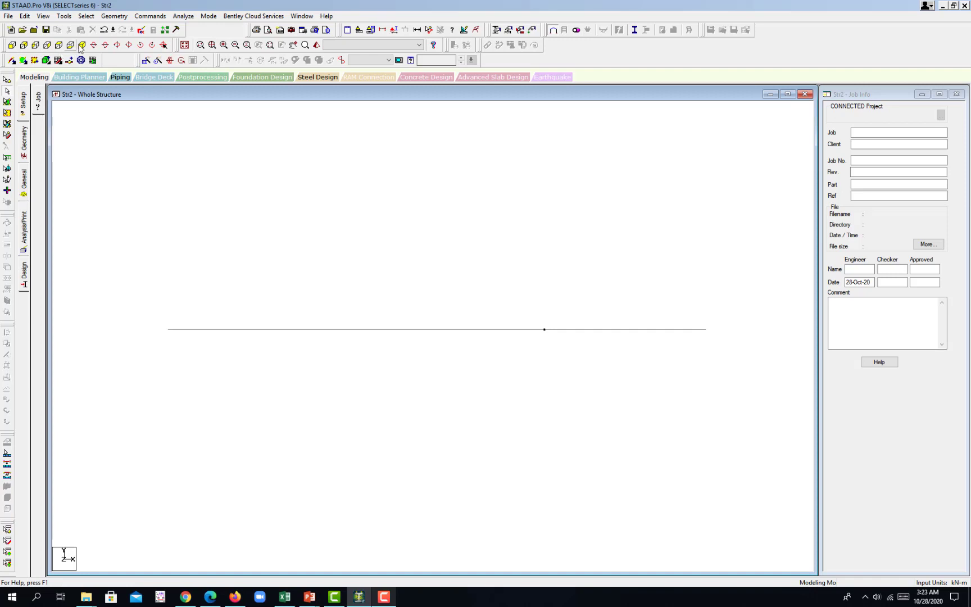
click(81, 46)
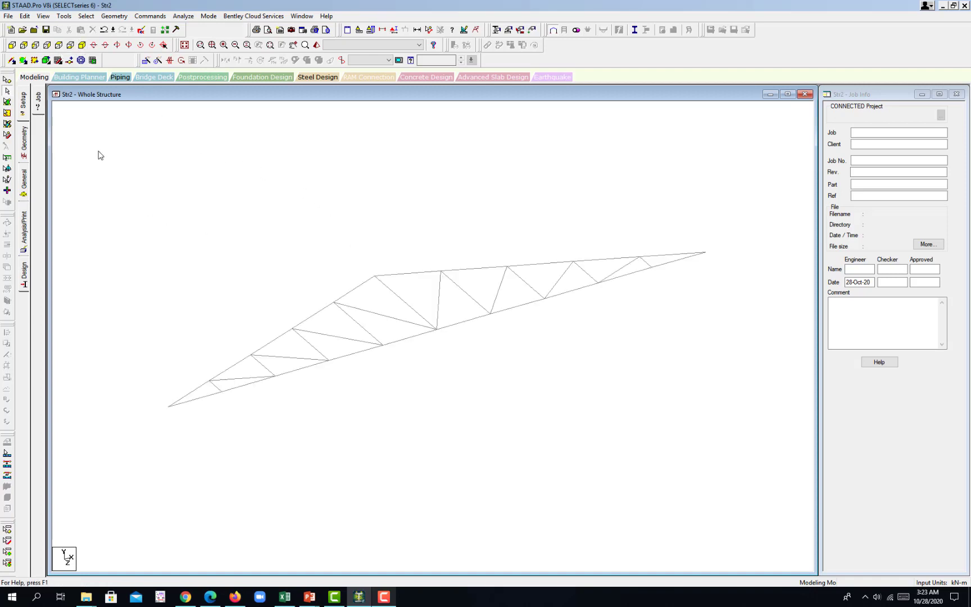
drag(99, 155, 753, 453)
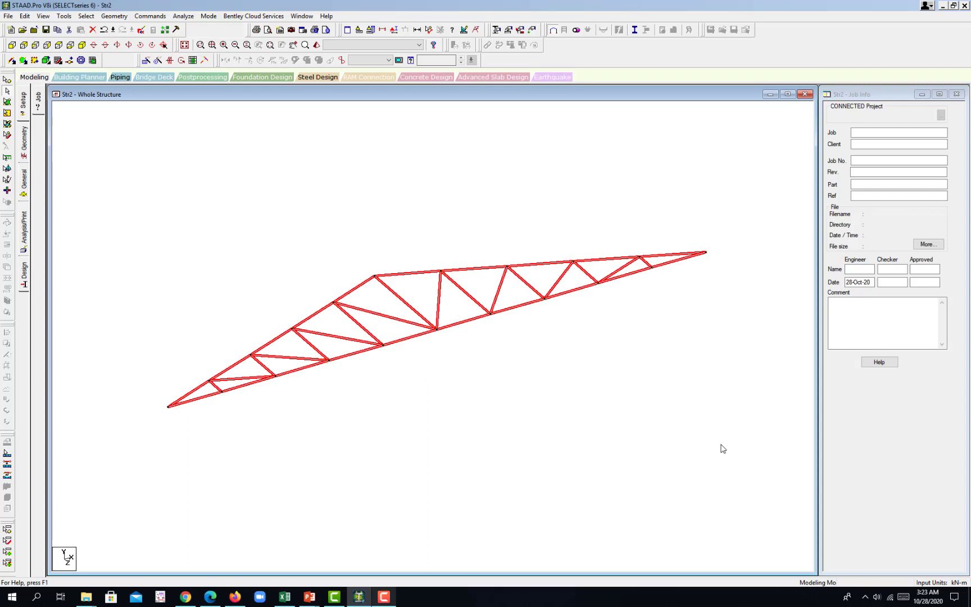
click(182, 60)
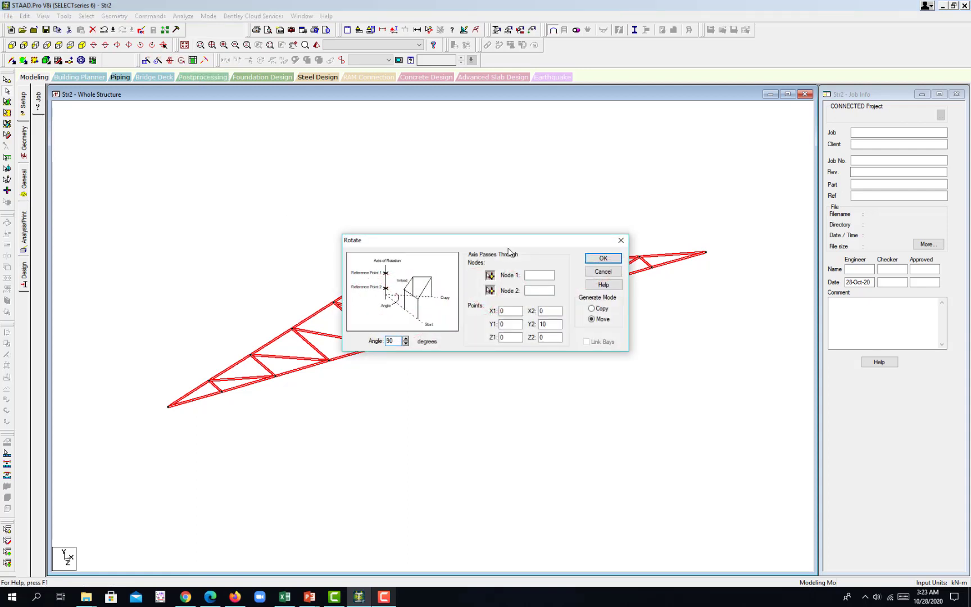
drag(509, 240, 494, 115)
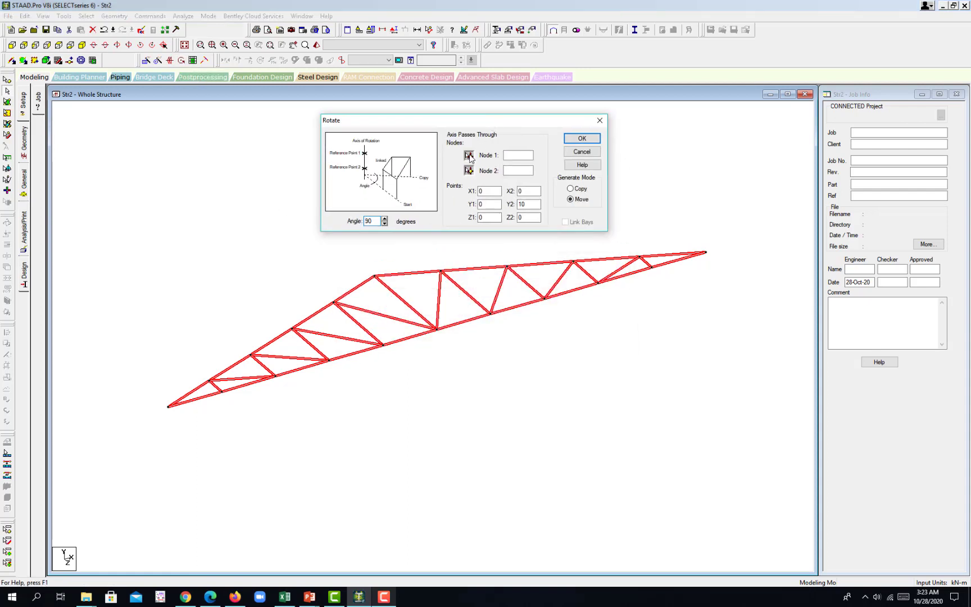
click(469, 156)
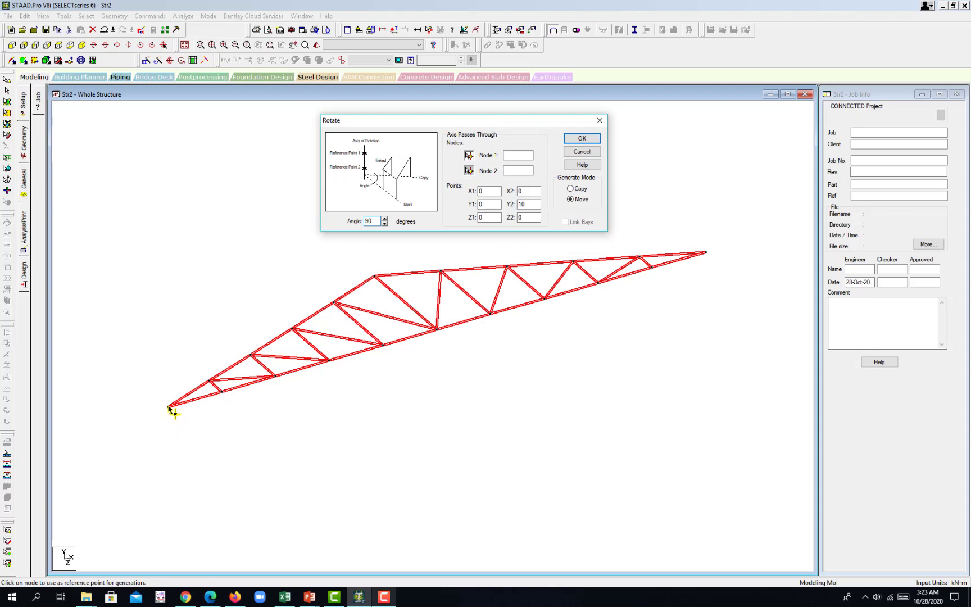
click(168, 407)
click(466, 173)
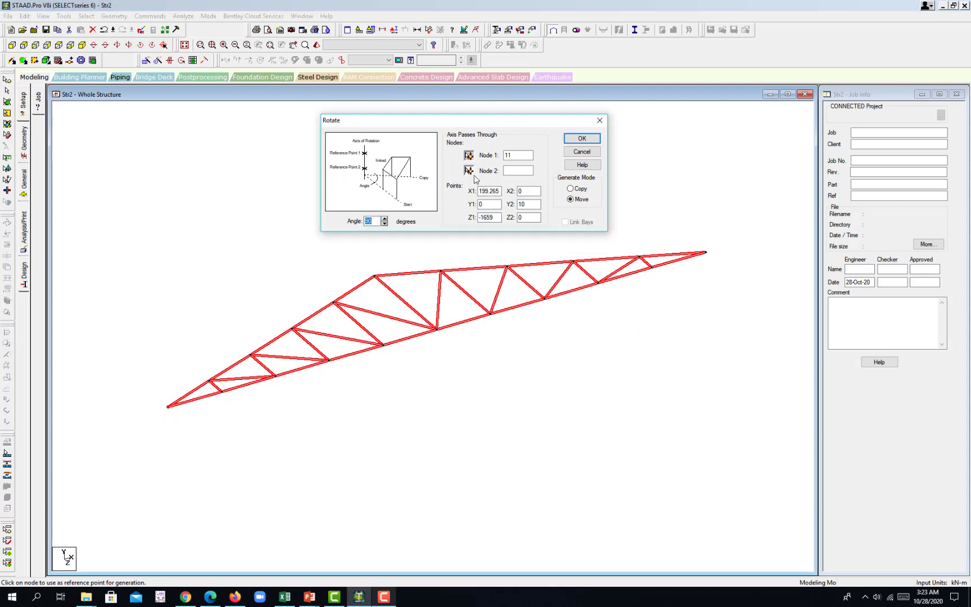
click(707, 252)
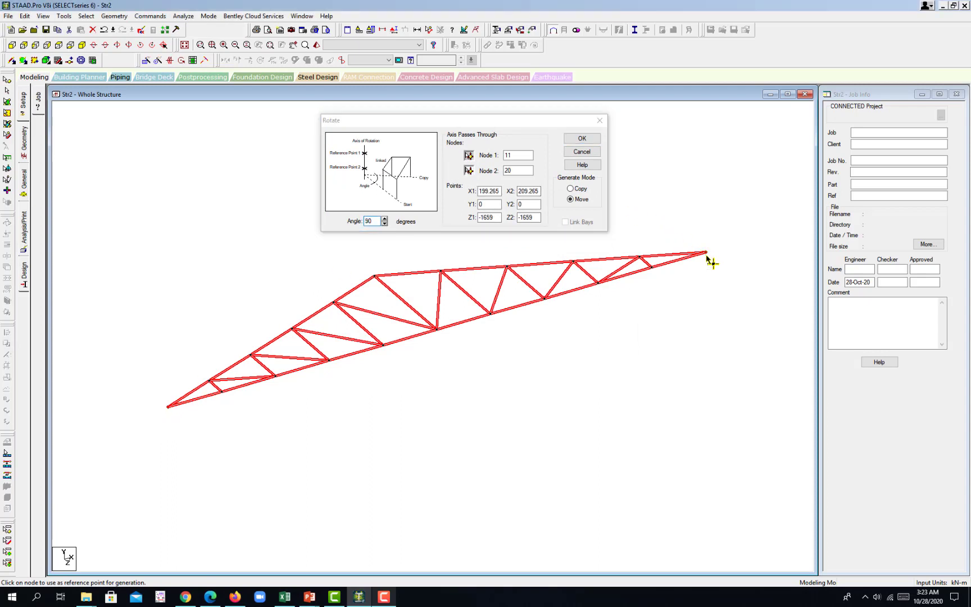
click(583, 139)
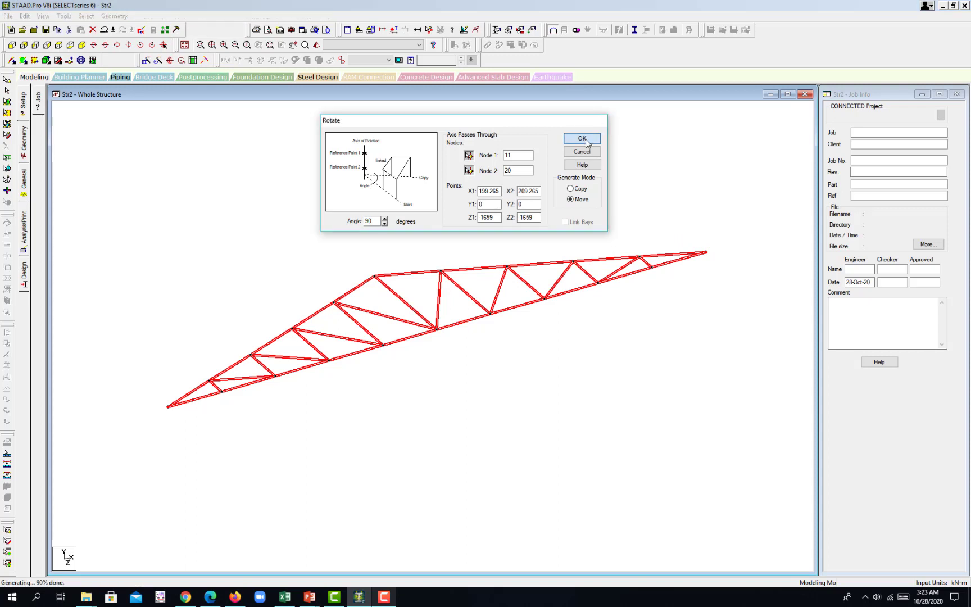
click(564, 333)
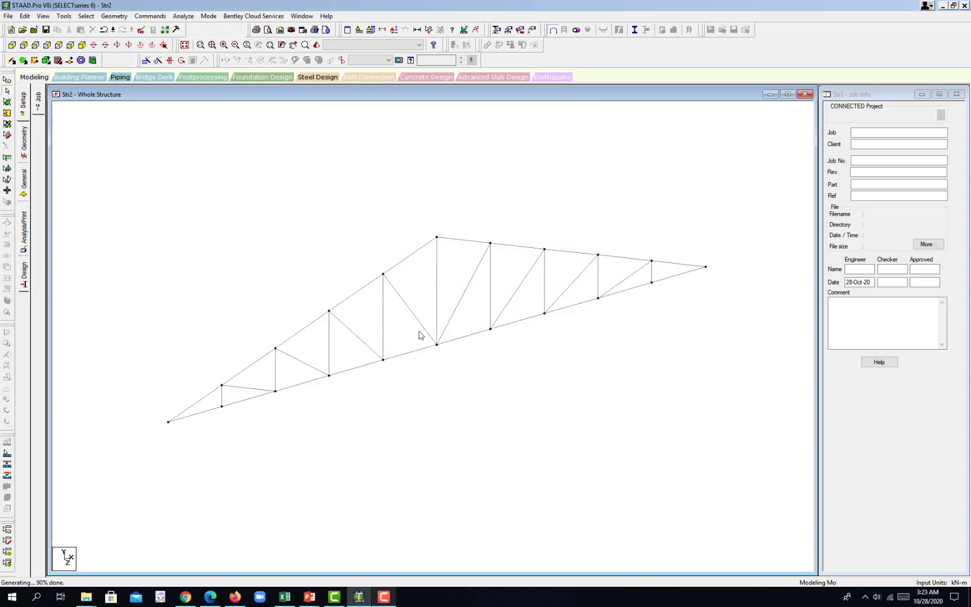
click(12, 46)
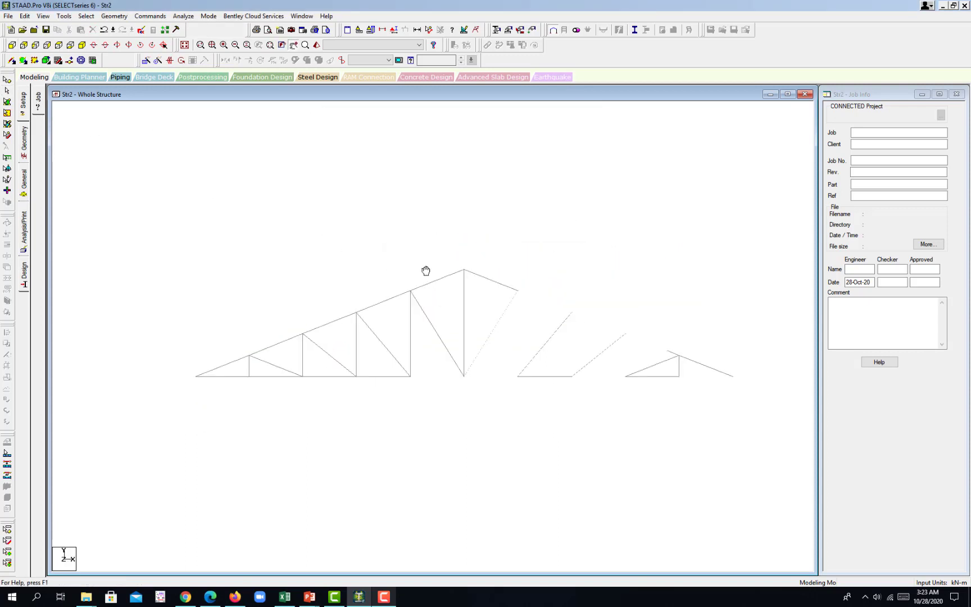